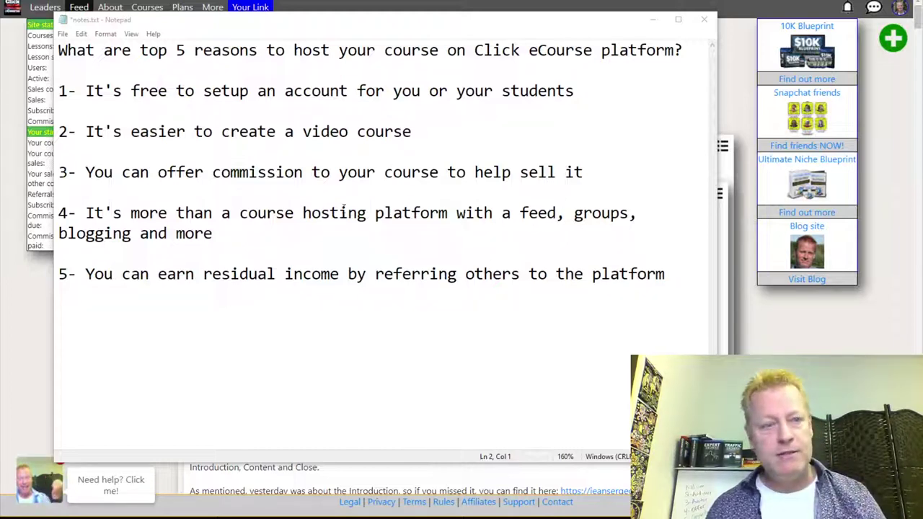
Insert ', coupons & deals' after 'commission' in reason 3, fixing the typos along the way.
left_click(306, 174)
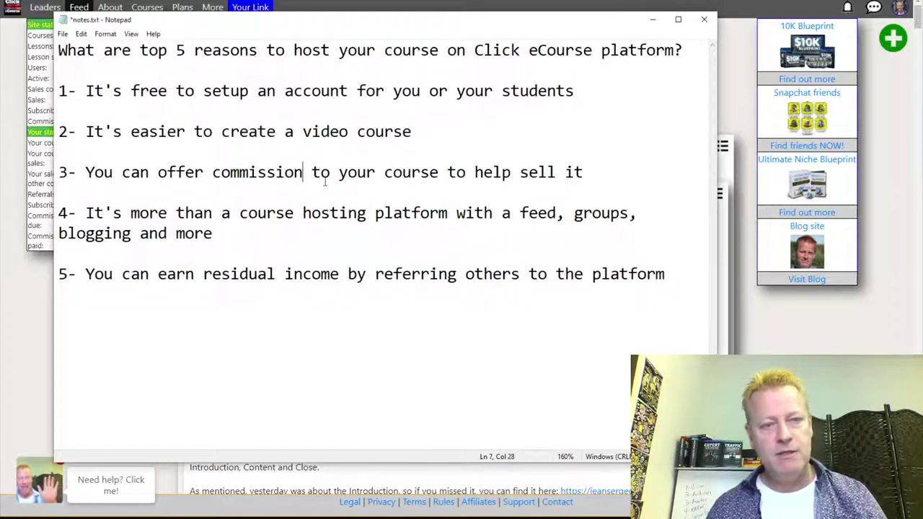
type("and coupons")
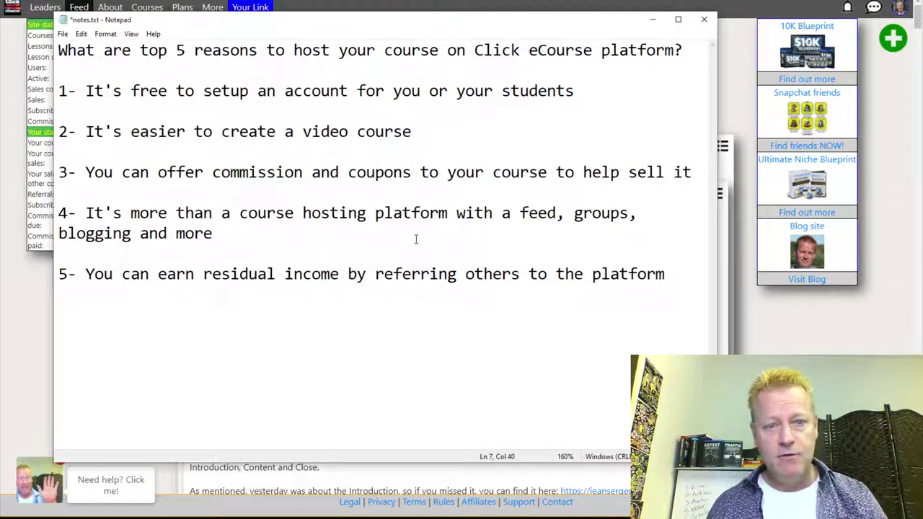
double_click(325, 173)
key("BackSpace")
key("BackSpace")
type(",")
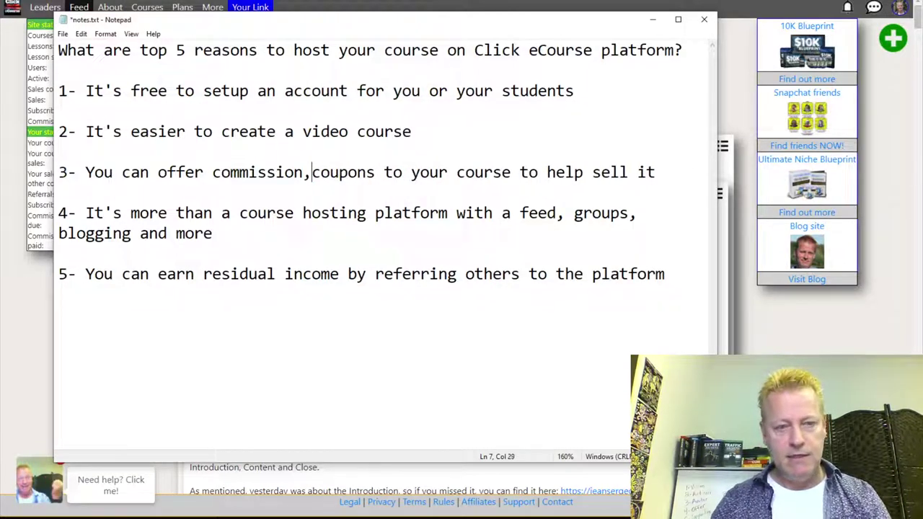
key("Right")
key("Right")
key("Right")
key("Right")
key("Right")
type("& de")
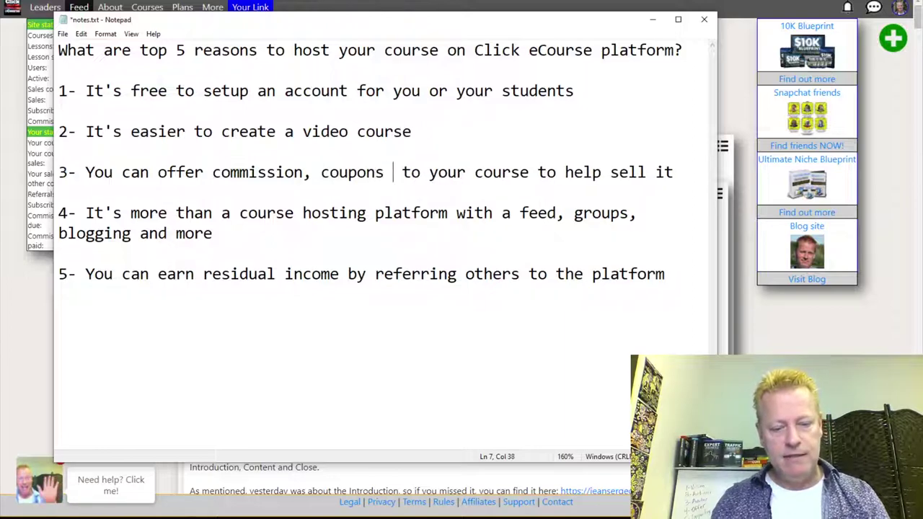
type("als")
key("Left")
key("Left")
key("Left")
key("Left")
type("d")
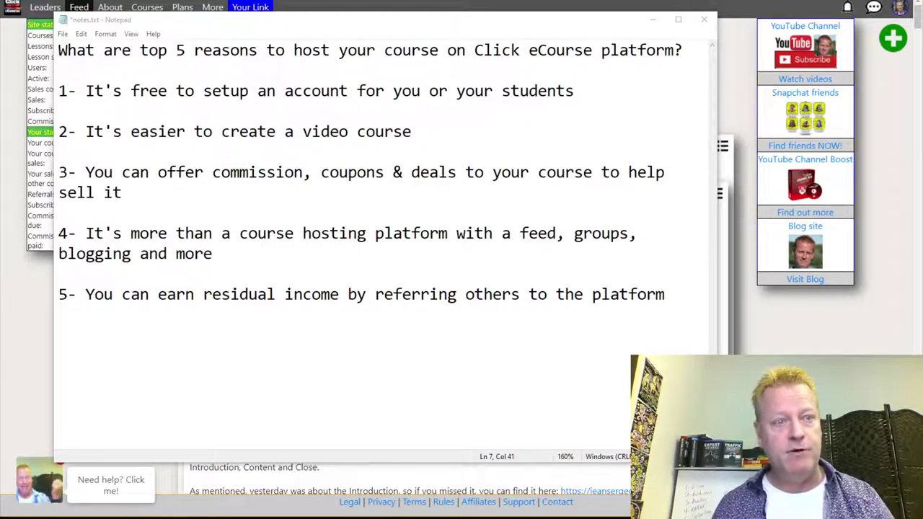
Bring the browser showing the Click eCourse feed in front of the Notepad notes.
left_click(812, 328)
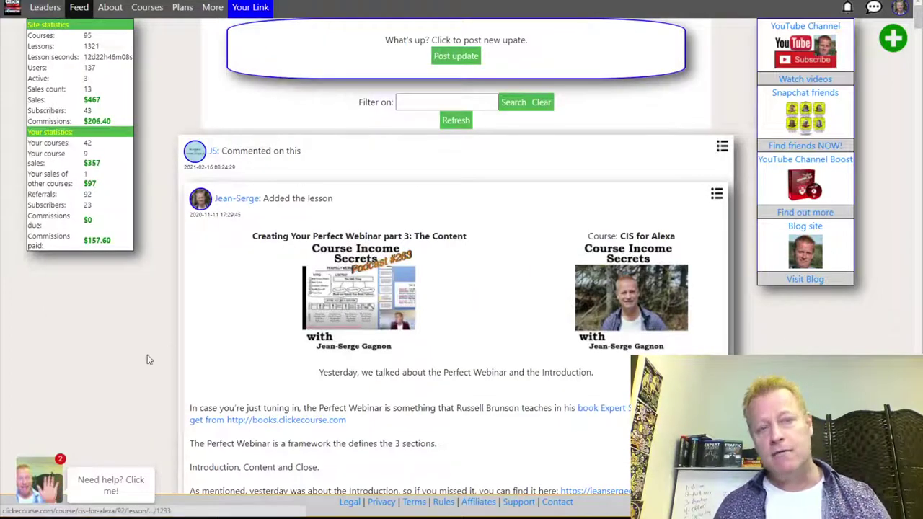
Log out of Click eCourse, dismiss the logged-out confirmation, and go to the About page.
scroll(217, 333, "down", 3)
scroll(220, 330, "up", 3)
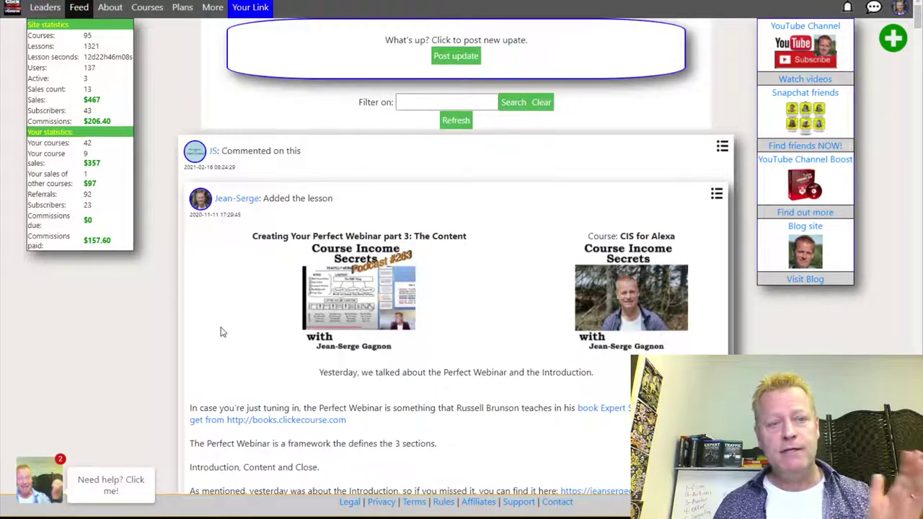
scroll(238, 314, "down", 7)
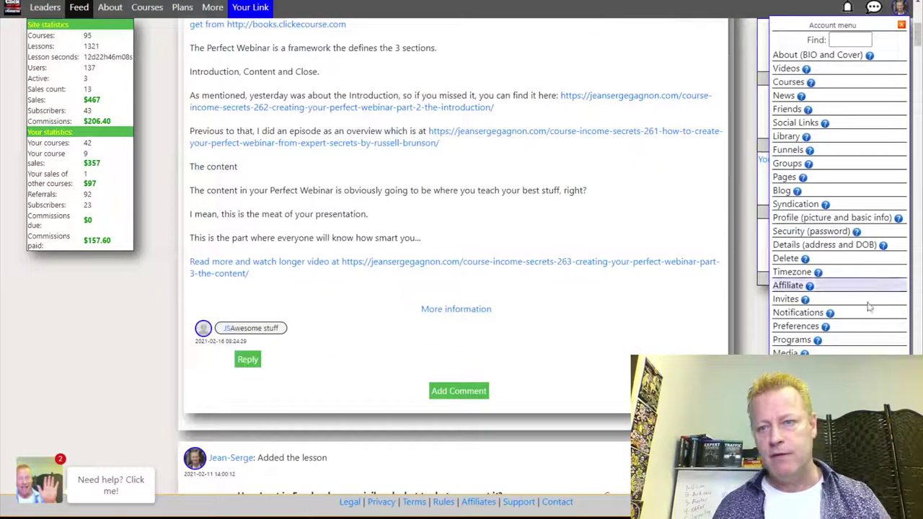
left_click(868, 294)
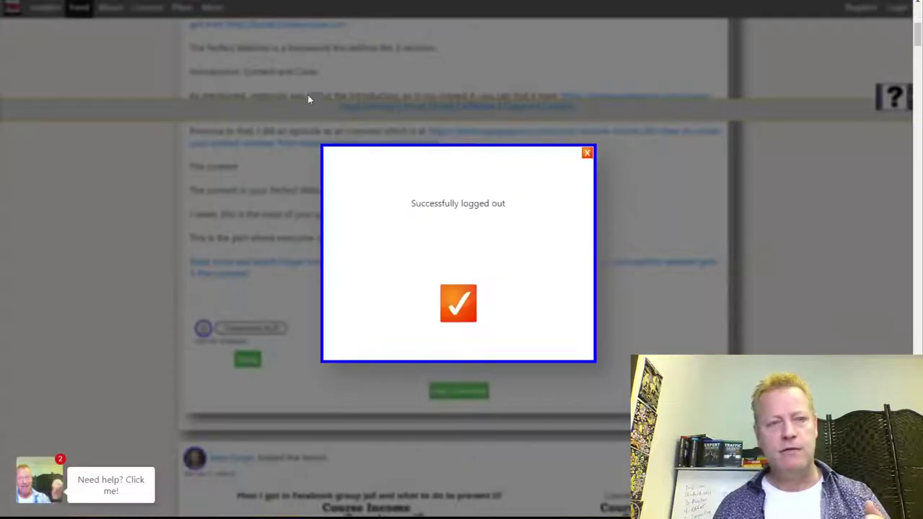
left_click(458, 304)
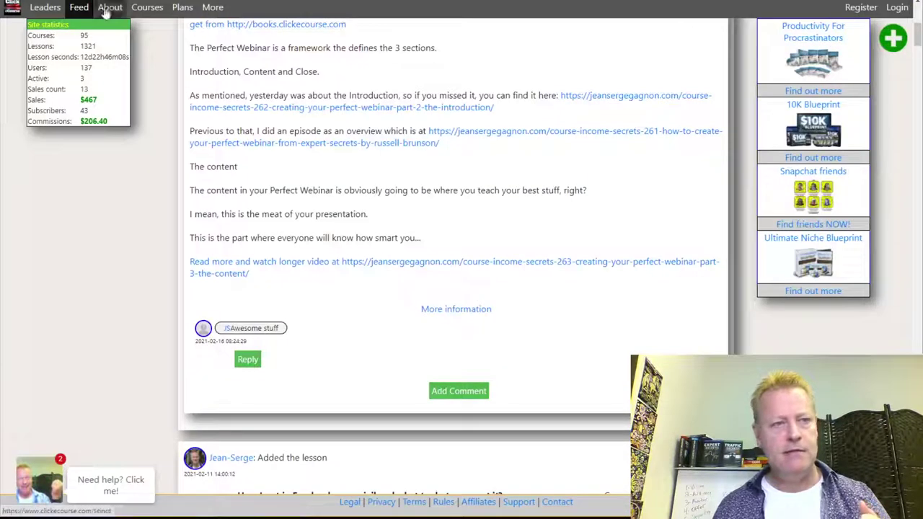
left_click(78, 8)
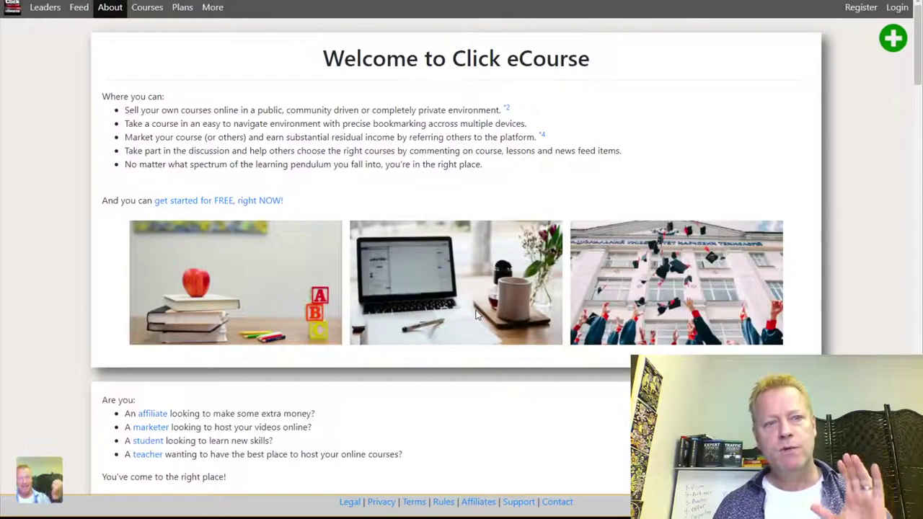
Scroll through the About page's affiliate, marketer, teacher and student sections.
scroll(511, 278, "down", 6)
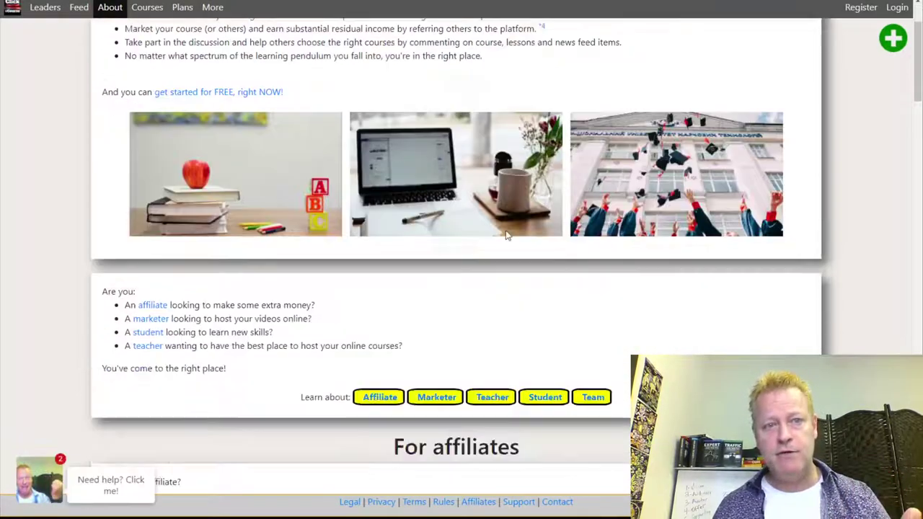
scroll(505, 230, "down", 15)
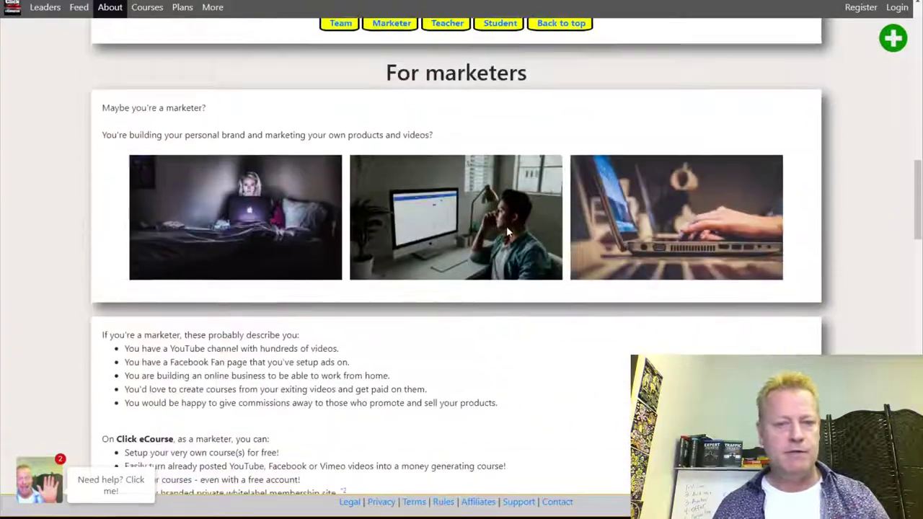
scroll(507, 230, "down", 12)
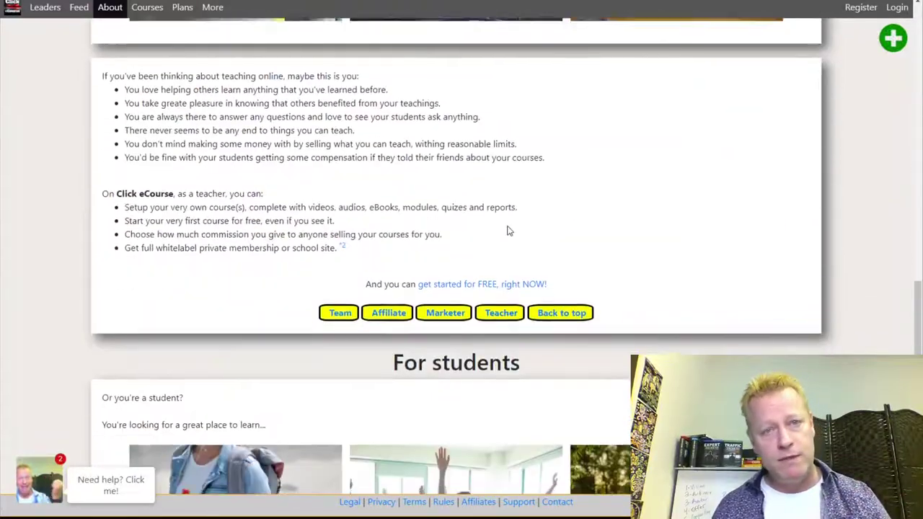
scroll(506, 230, "up", 20)
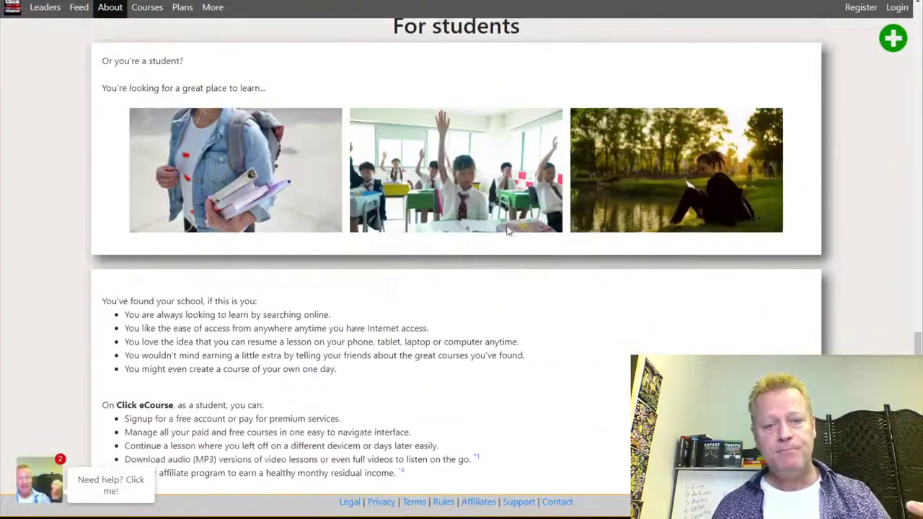
scroll(506, 230, "up", 4)
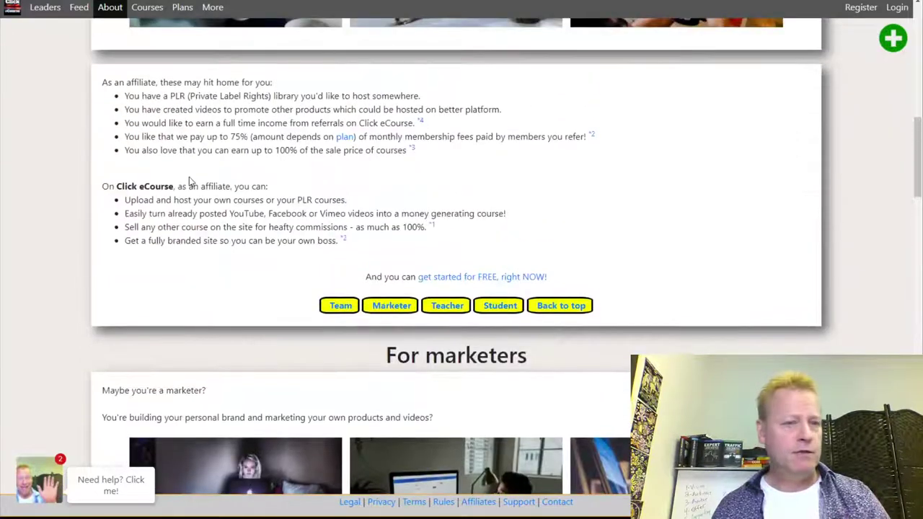
Highlight the up-to-75% referral payout and PLR library bullets, then return to the top.
left_click_drag(156, 137, 242, 137)
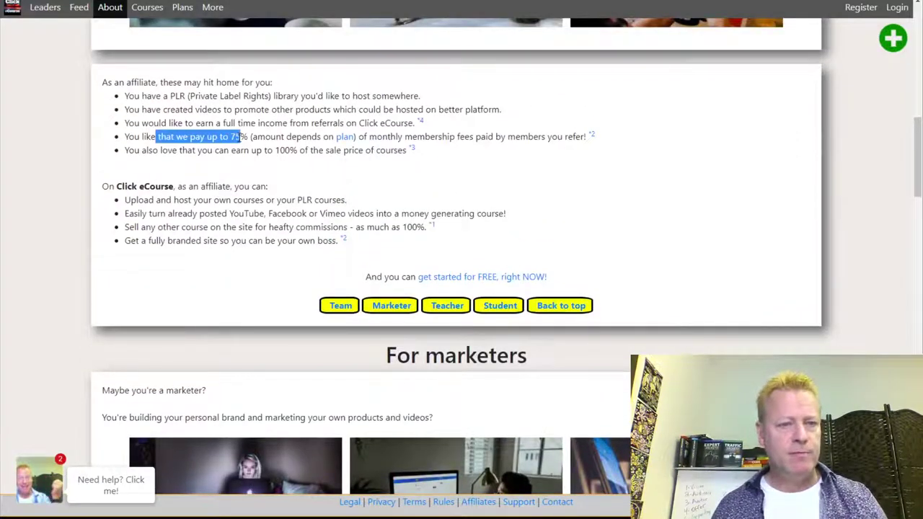
left_click_drag(156, 96, 278, 97)
left_click(278, 98)
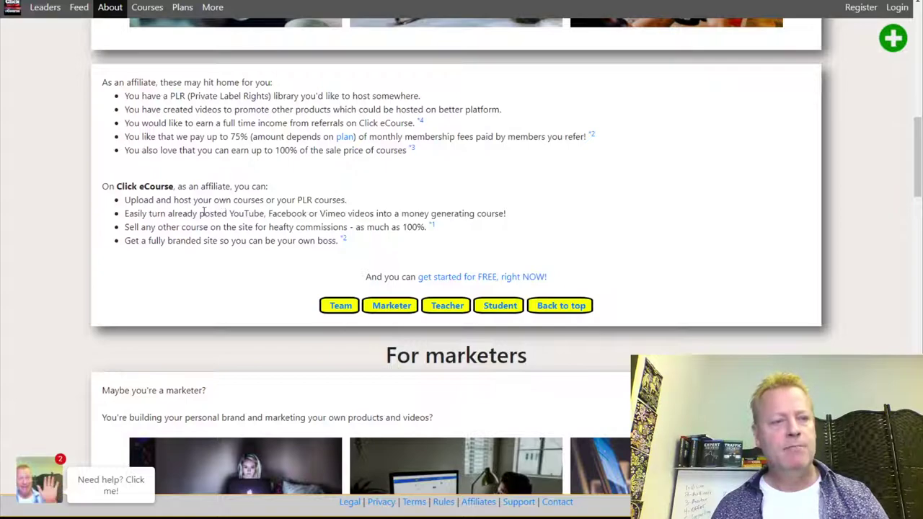
scroll(281, 226, "up", 9)
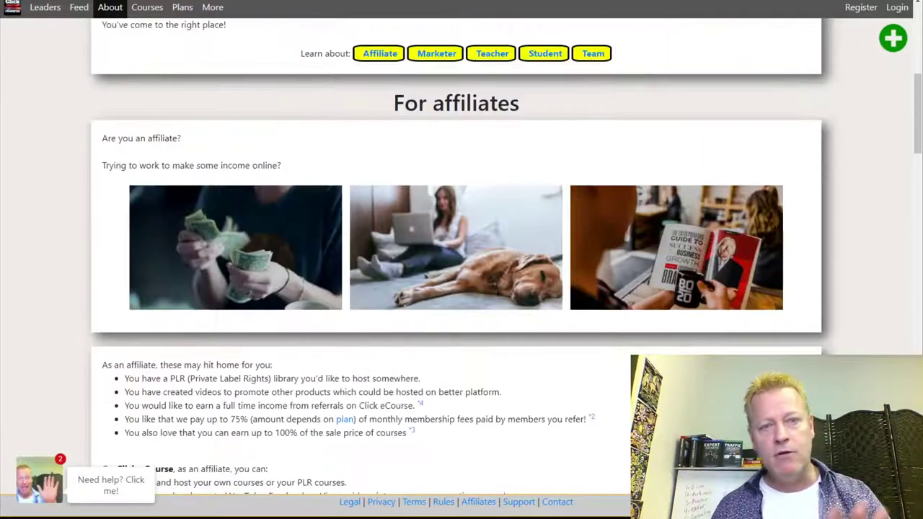
scroll(289, 209, "up", 2)
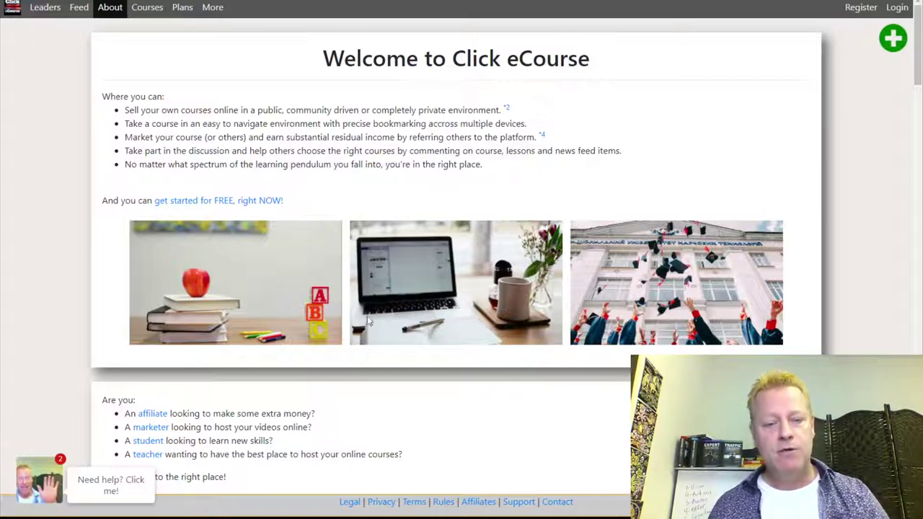
key("alt+Tab")
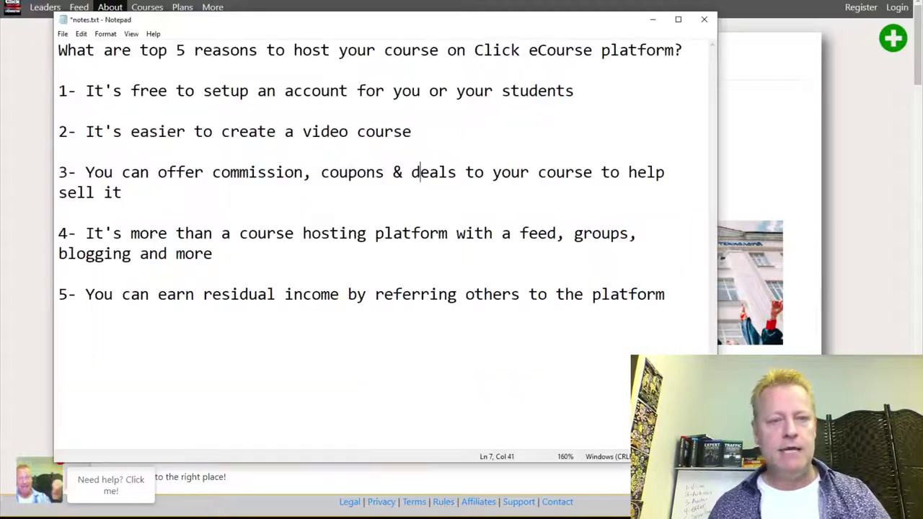
left_click_drag(94, 93, 484, 92)
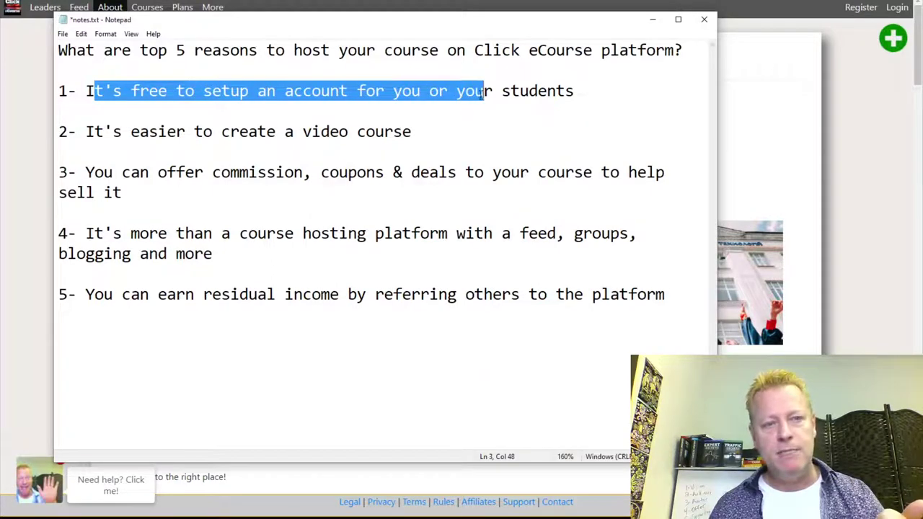
left_click(485, 91)
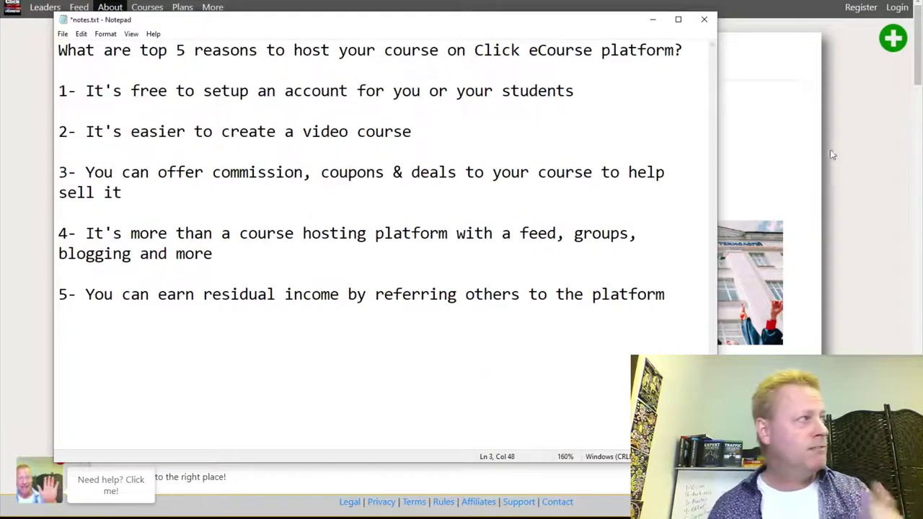
left_click(800, 148)
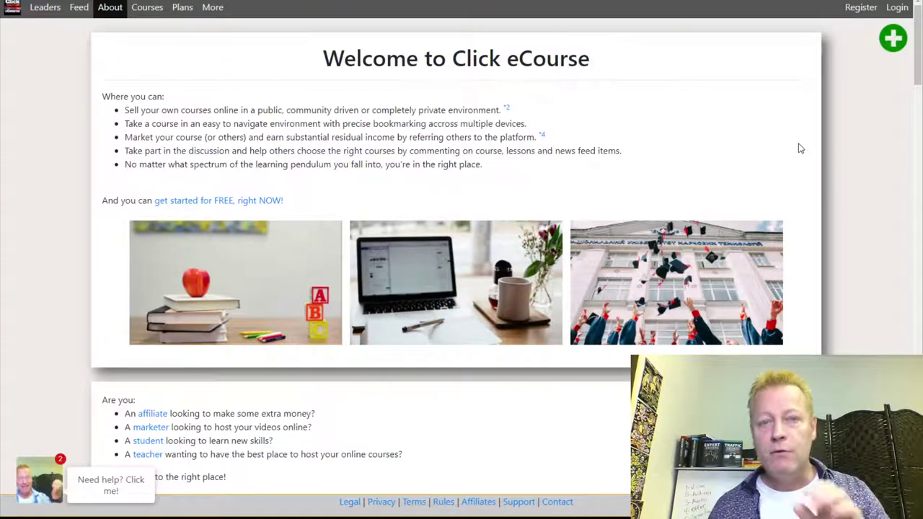
Open the registration popup, close it again, and go to the membership Plans page.
left_click(860, 8)
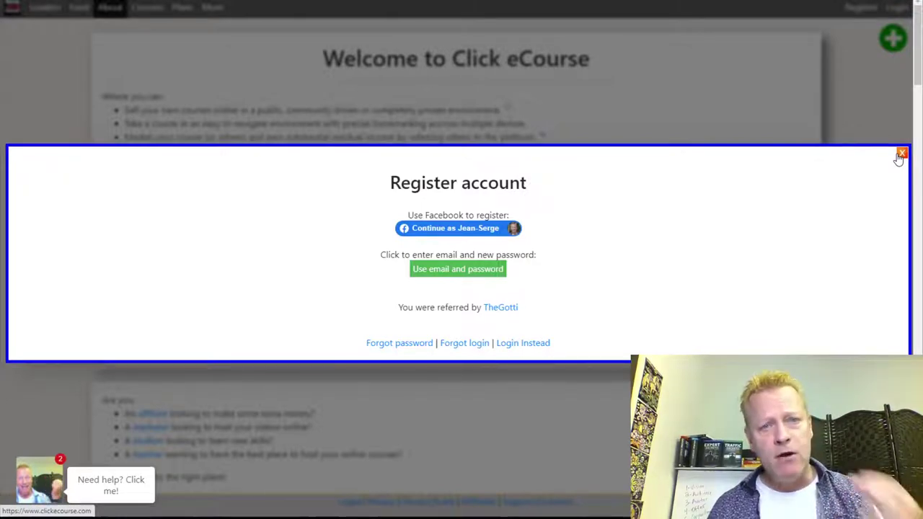
left_click(901, 153)
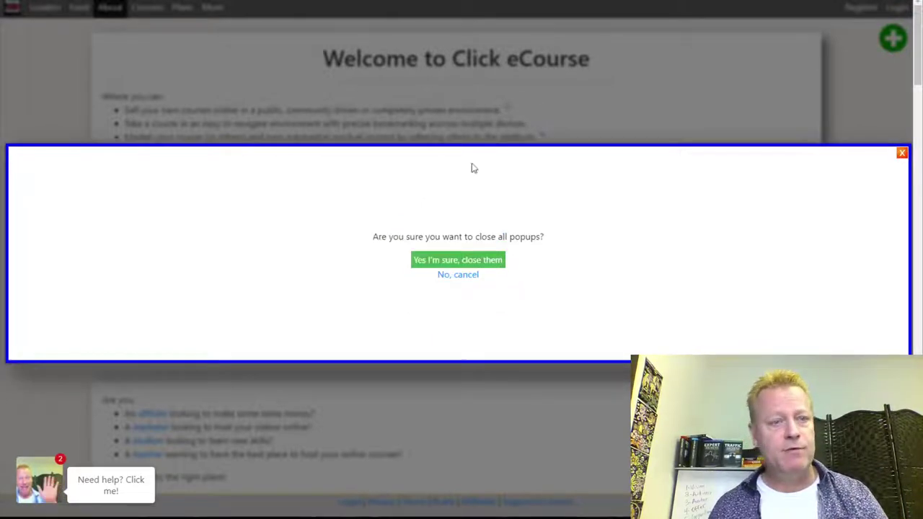
left_click(902, 153)
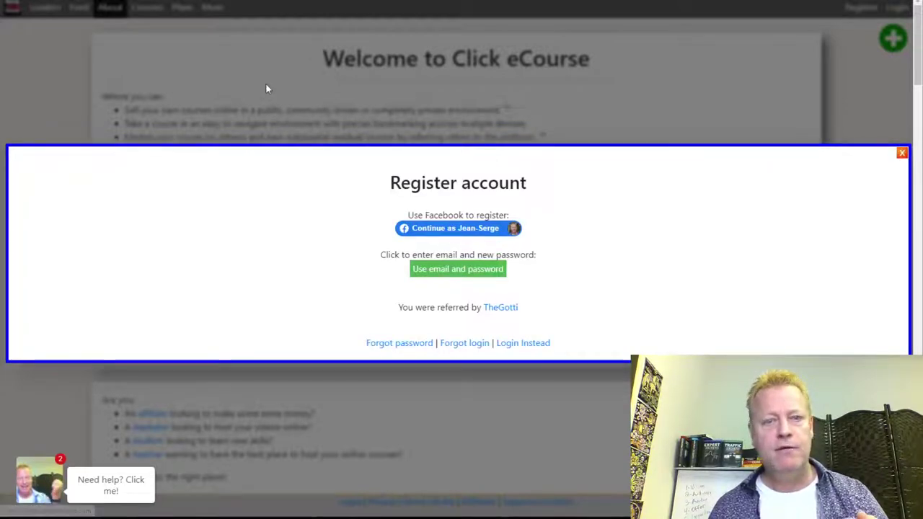
left_click(901, 152)
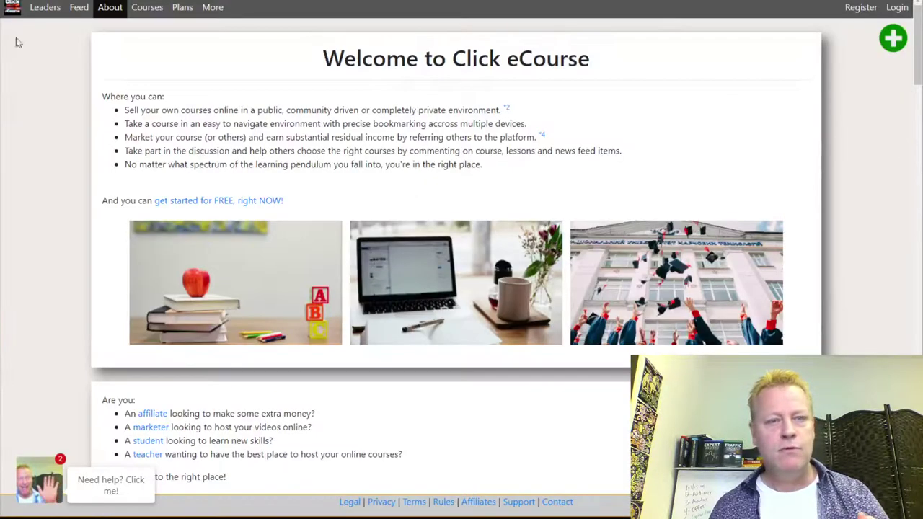
left_click(181, 8)
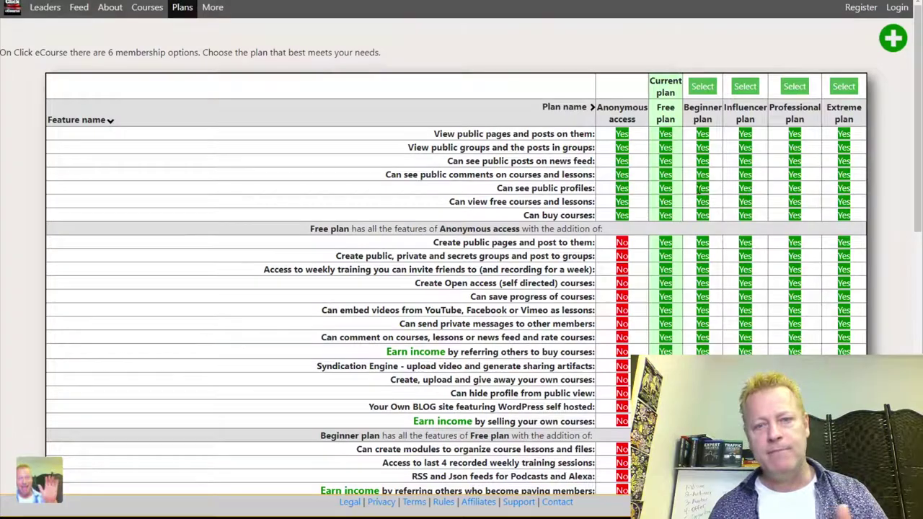
scroll(721, 194, "down", 3)
scroll(698, 193, "up", 3)
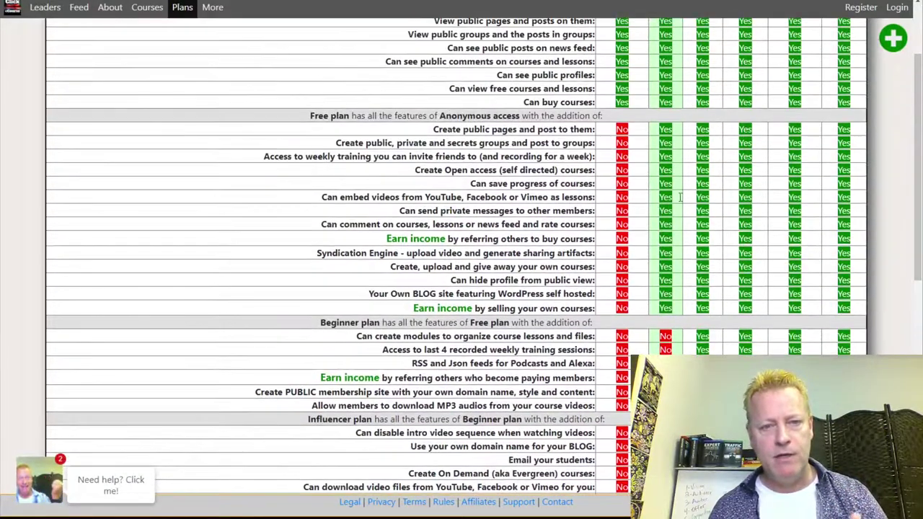
scroll(606, 199, "up", 3)
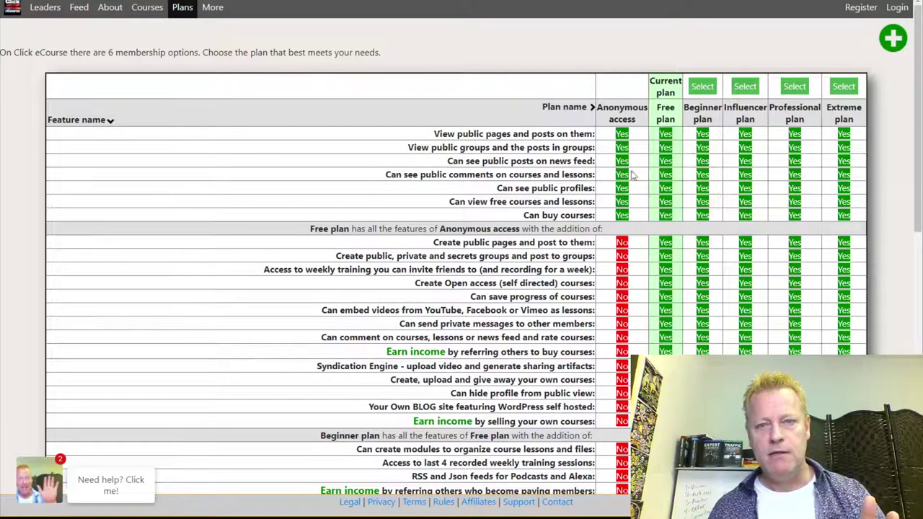
left_click_drag(614, 108, 626, 136)
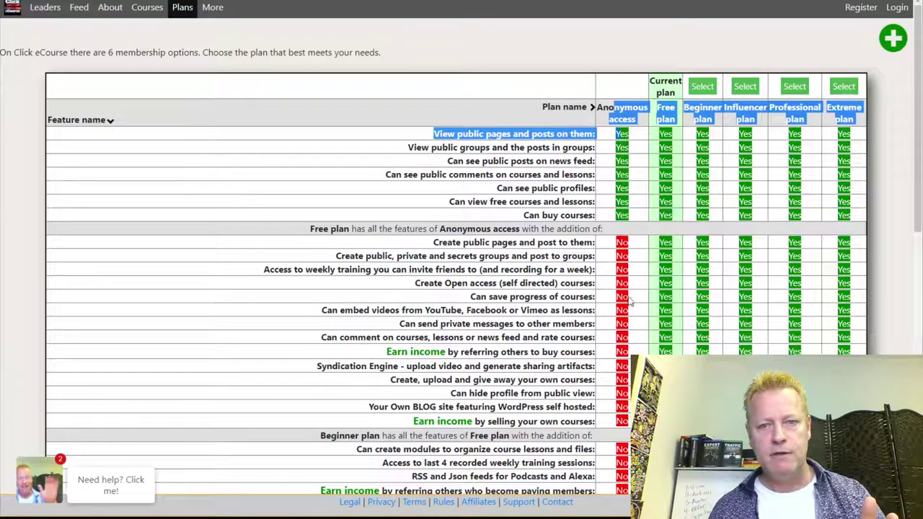
left_click(663, 245)
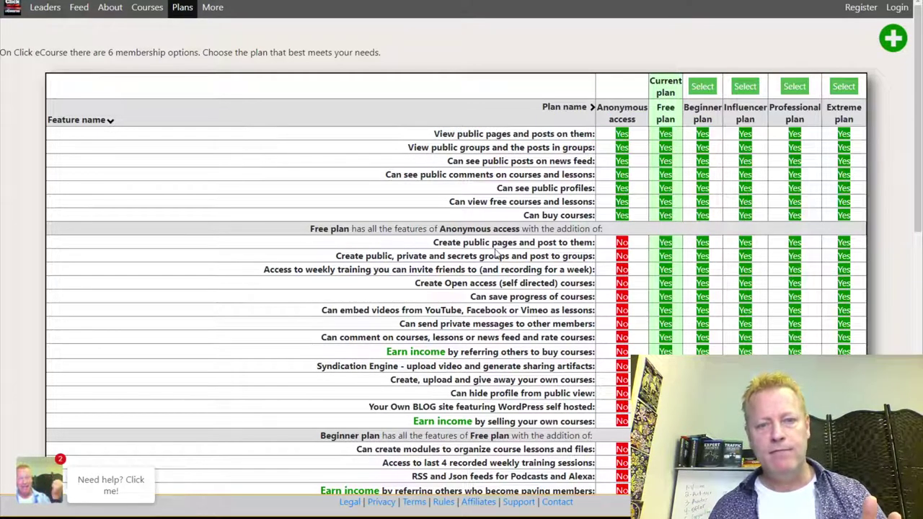
scroll(527, 256, "down", 1)
left_click_drag(508, 185, 565, 185)
left_click(437, 216)
left_click_drag(397, 200, 532, 200)
left_click(521, 208)
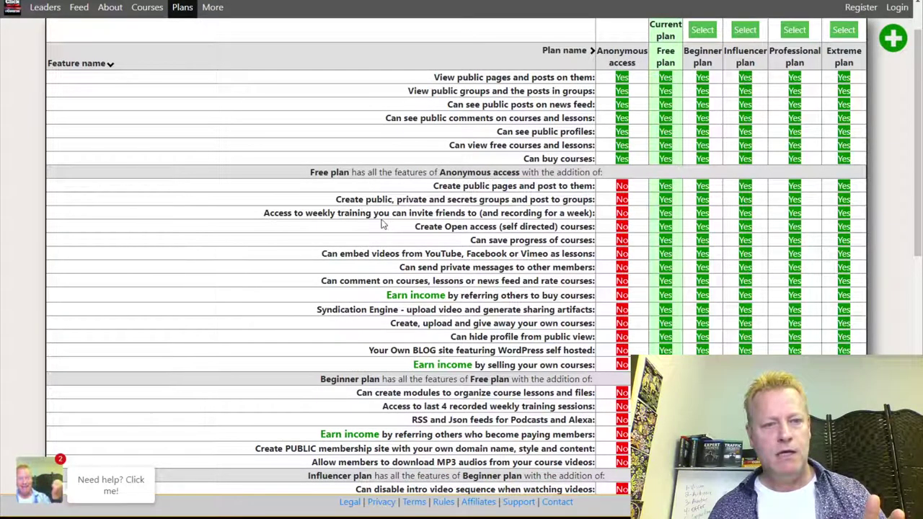
left_click_drag(318, 213, 550, 230)
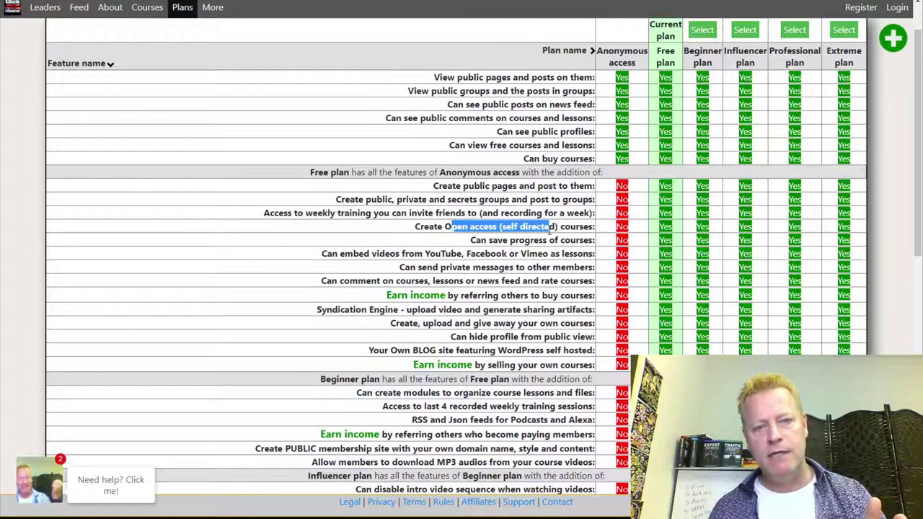
left_click_drag(497, 240, 564, 241)
left_click(480, 251)
left_click_drag(380, 253, 566, 255)
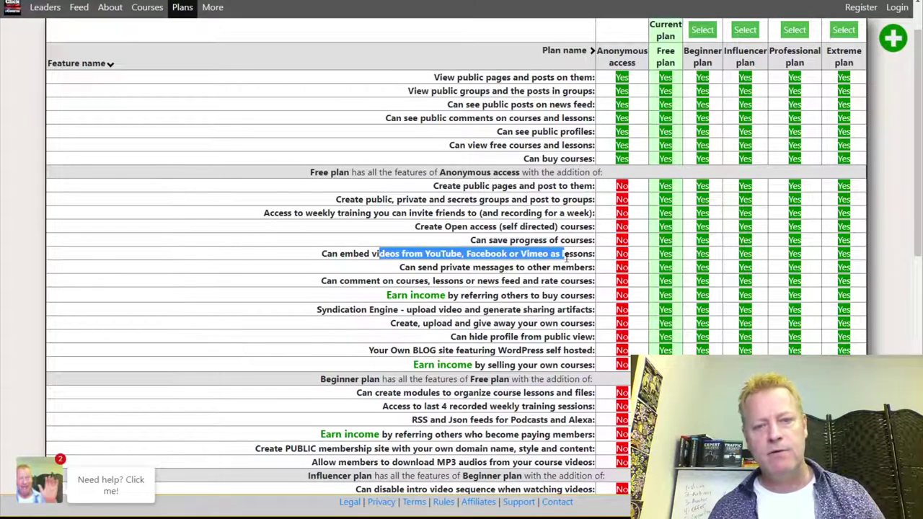
scroll(565, 256, "down", 1)
mouse_move(431, 225)
left_mouse_down()
mouse_move(597, 210)
mouse_move(428, 225)
left_mouse_up()
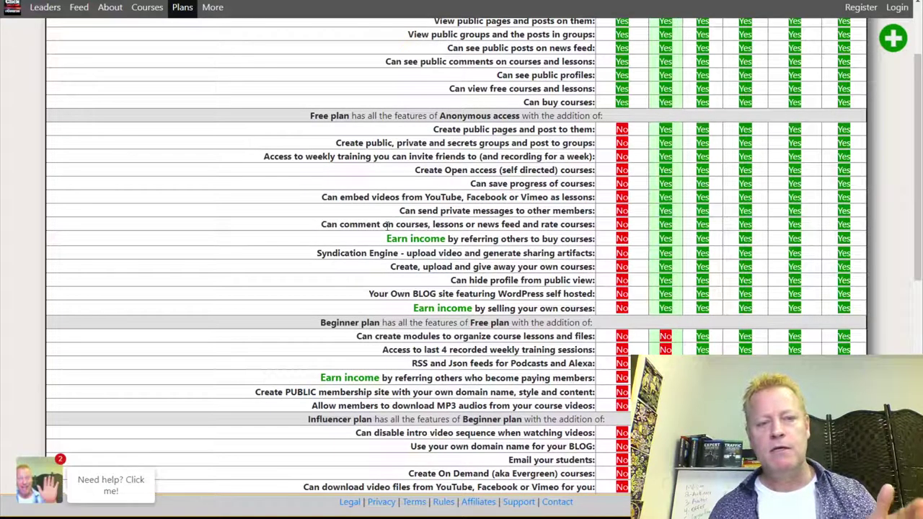
scroll(488, 231, "down", 1)
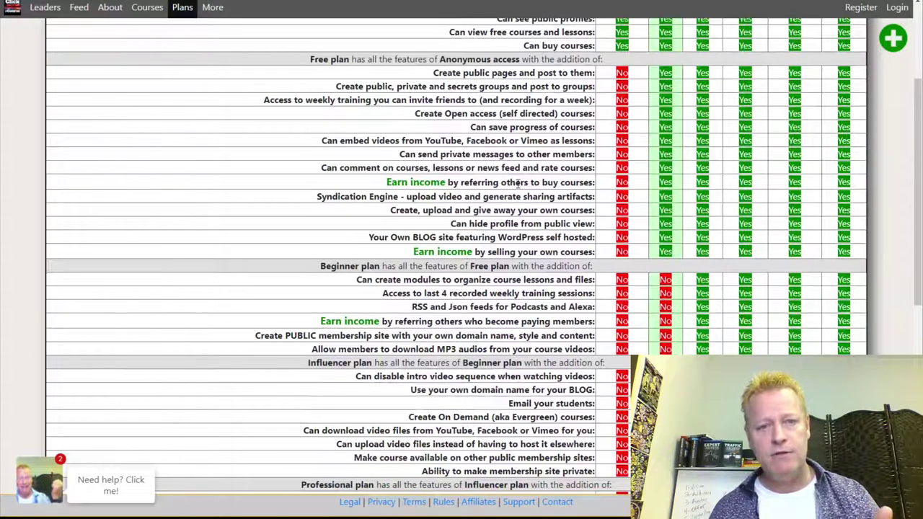
left_click_drag(463, 184, 596, 184)
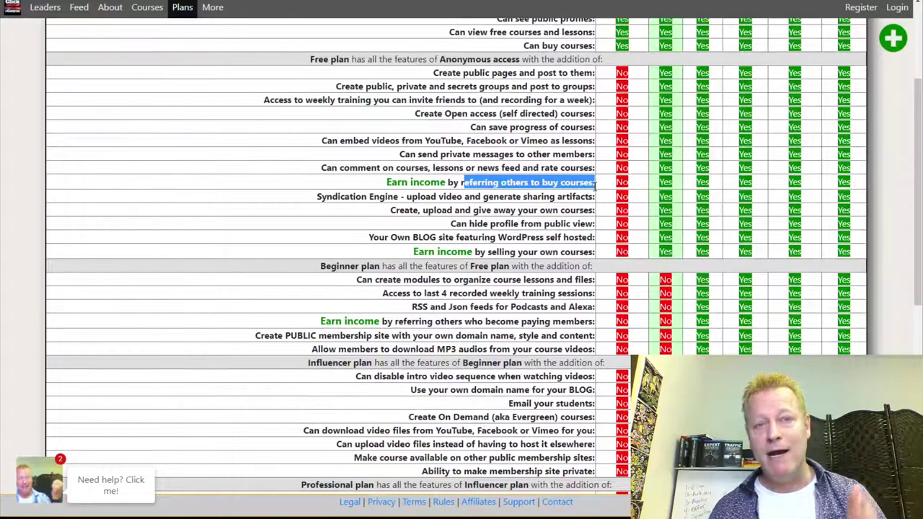
left_click(502, 205)
left_click_drag(488, 252, 597, 252)
scroll(550, 208, "up", 3)
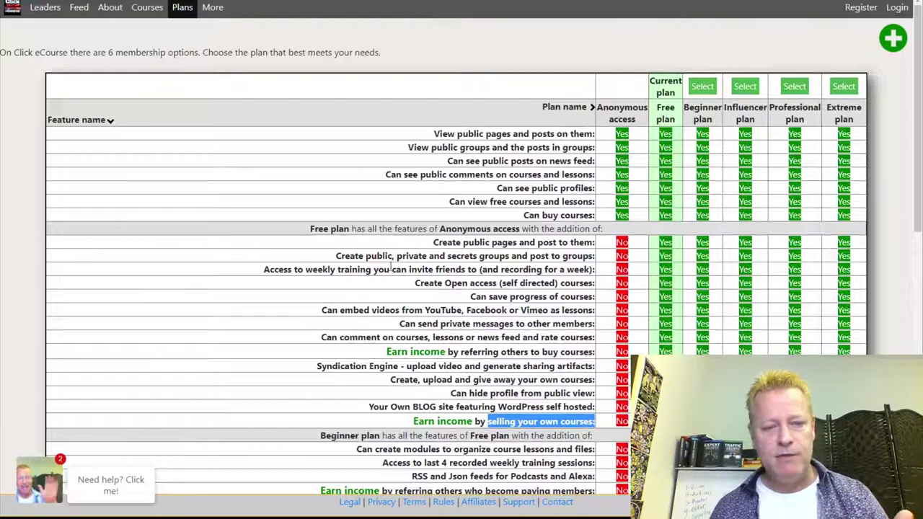
scroll(424, 409, "down", 1)
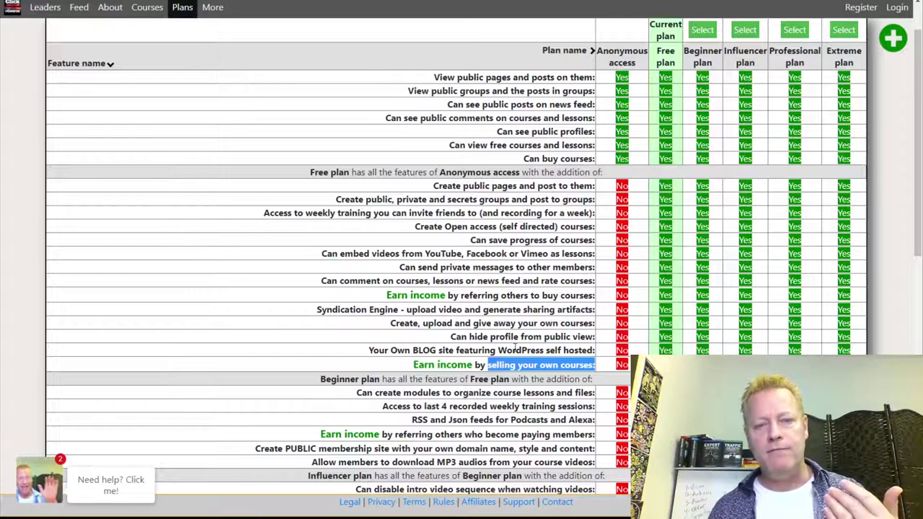
scroll(532, 215, "down", 2)
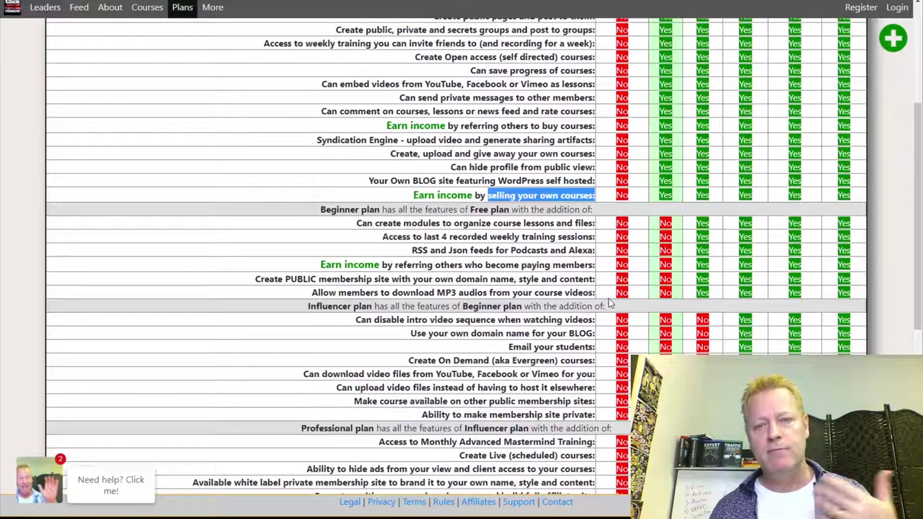
scroll(608, 305, "down", 5)
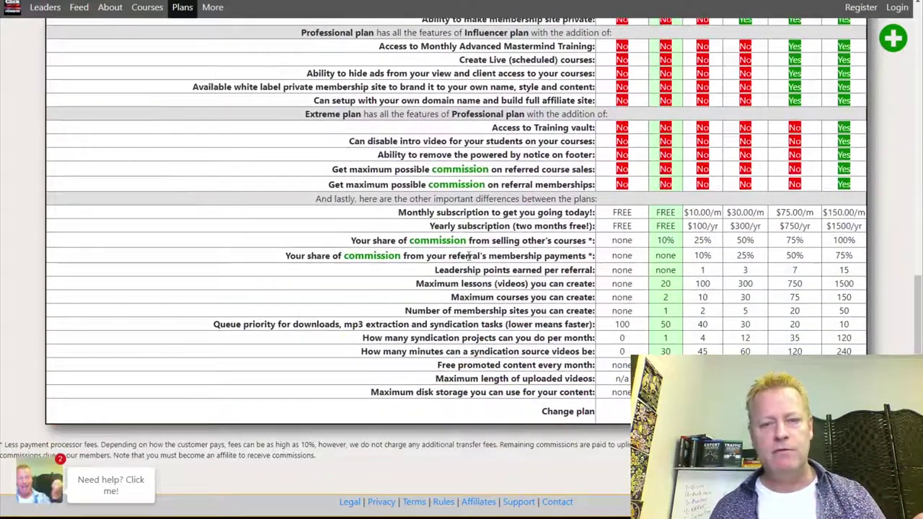
left_click_drag(352, 243, 858, 245)
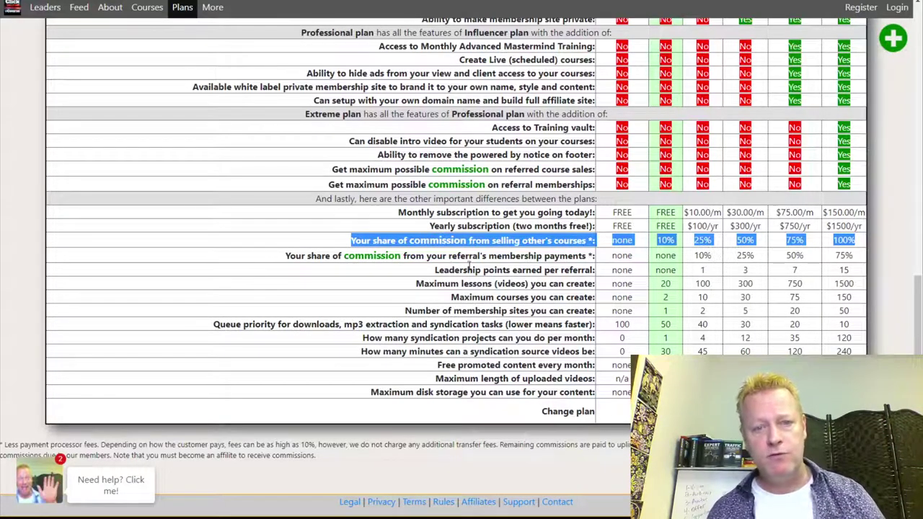
left_click(479, 259)
left_click_drag(431, 257, 584, 254)
left_click_drag(693, 259, 856, 264)
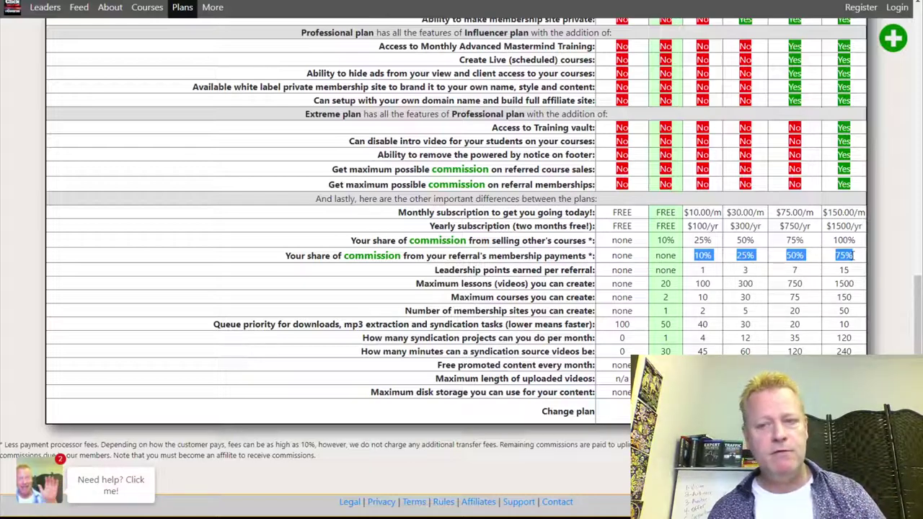
key("alt+Tab")
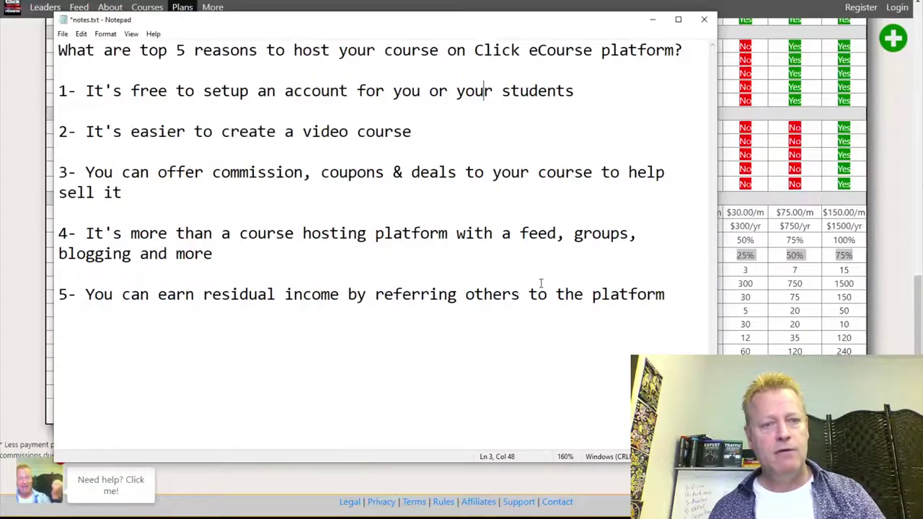
left_click_drag(302, 90, 58, 91)
left_click(539, 91)
left_click_drag(240, 172, 285, 172)
left_click(214, 220)
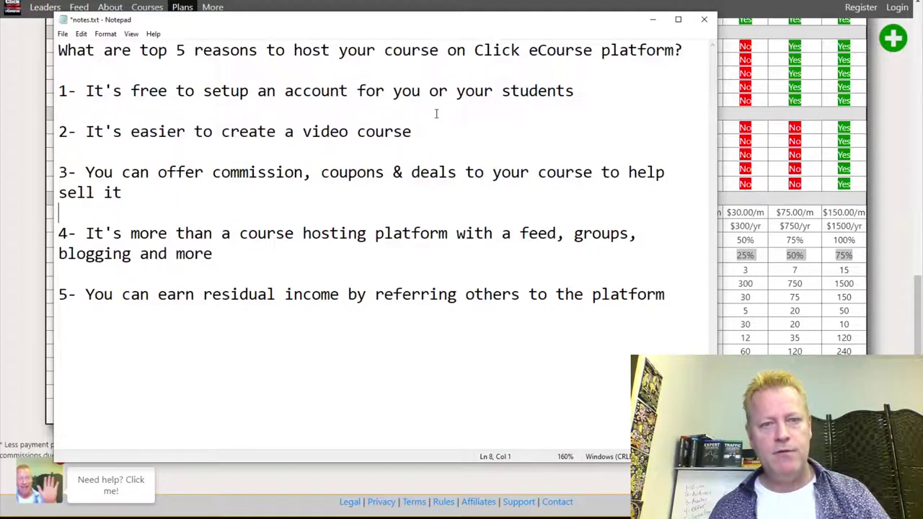
key("alt+Tab")
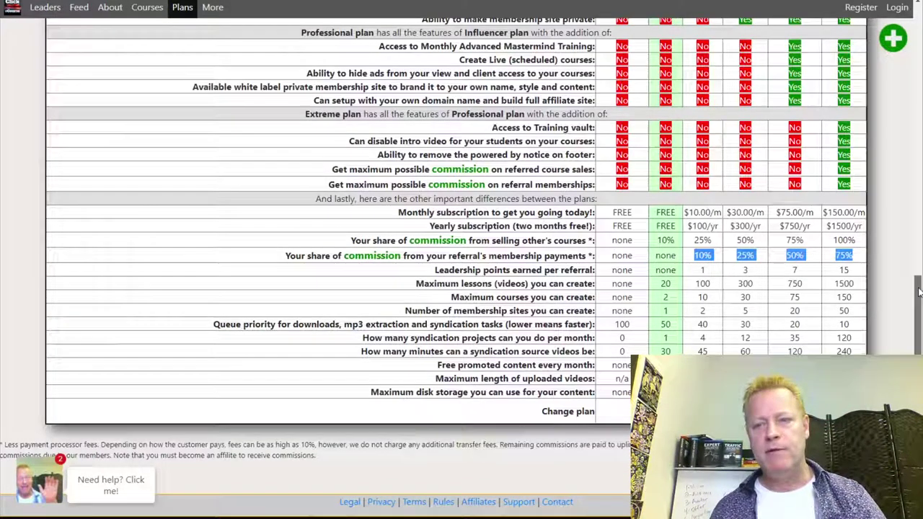
Reload the registration form, choose email and password, and change the email's last character to 3.
left_click_drag(918, 288, 917, 29)
key("F5")
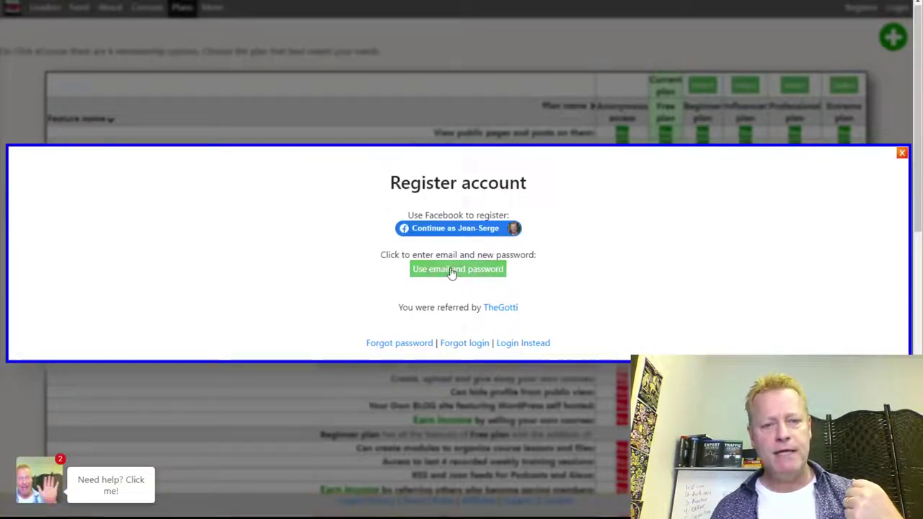
left_click(452, 269)
left_click(456, 264)
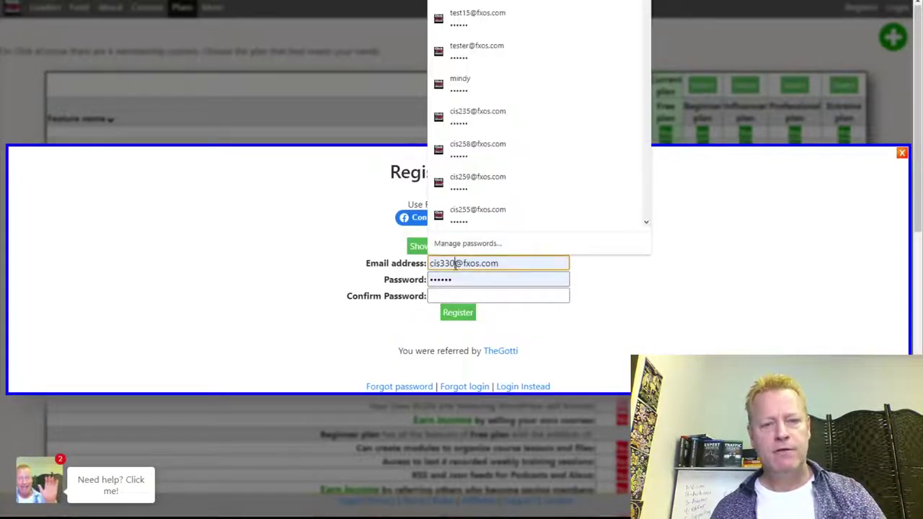
key("BackSpace")
type("3")
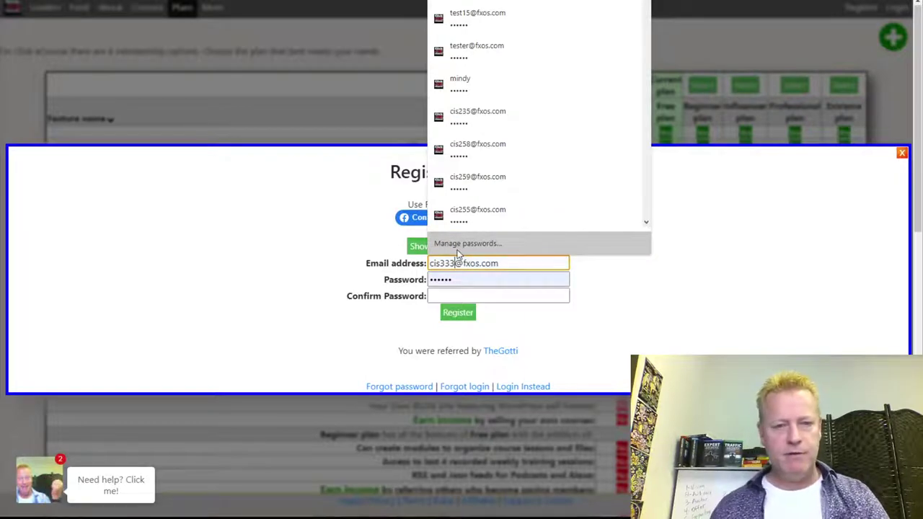
Fill in the password confirmation, submit the registration, and refresh the Gmail inbox.
left_click(454, 294)
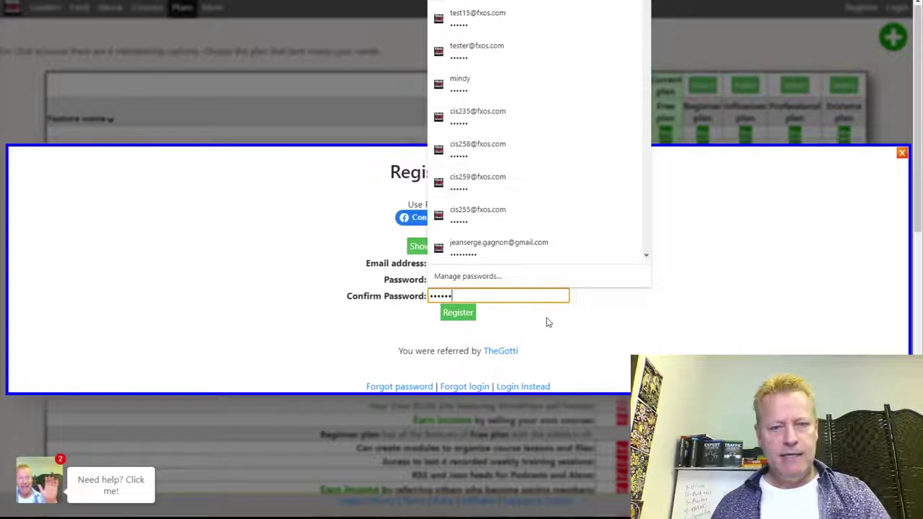
left_click(486, 313)
left_click(458, 313)
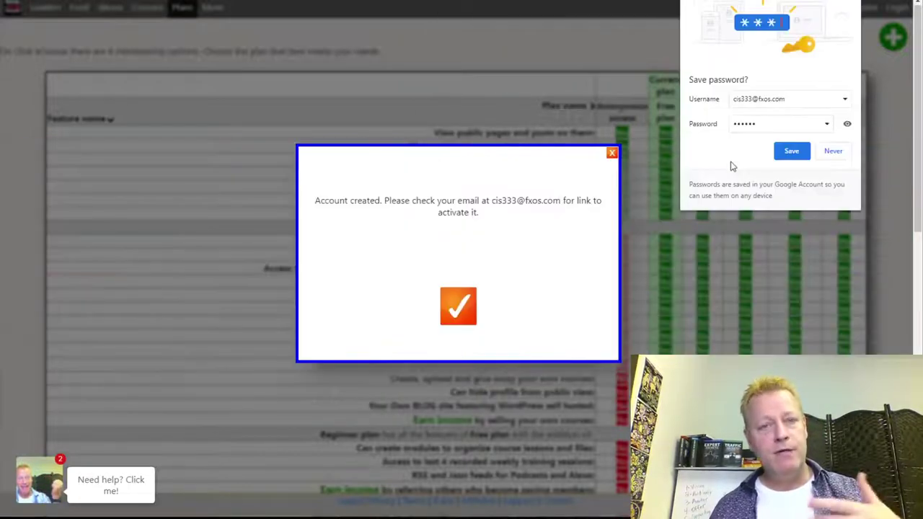
left_click(789, 151)
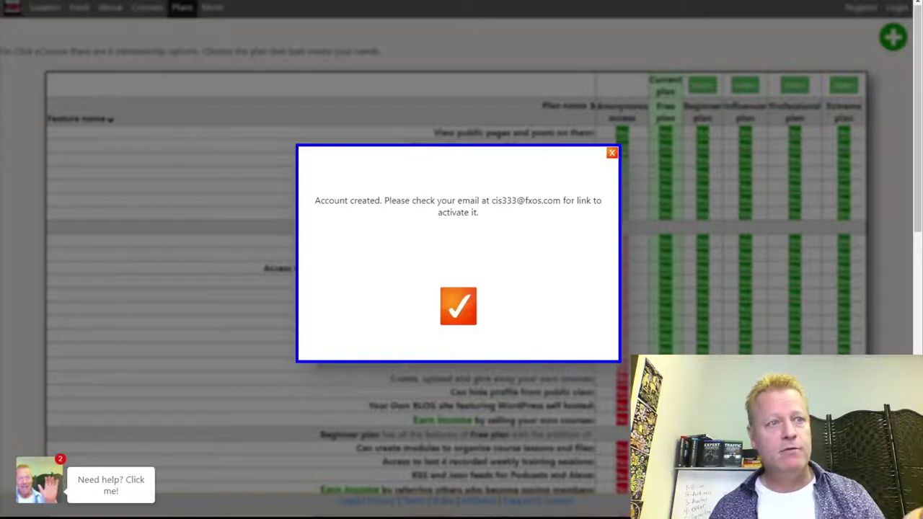
key("ctrl+Tab")
left_click(193, 45)
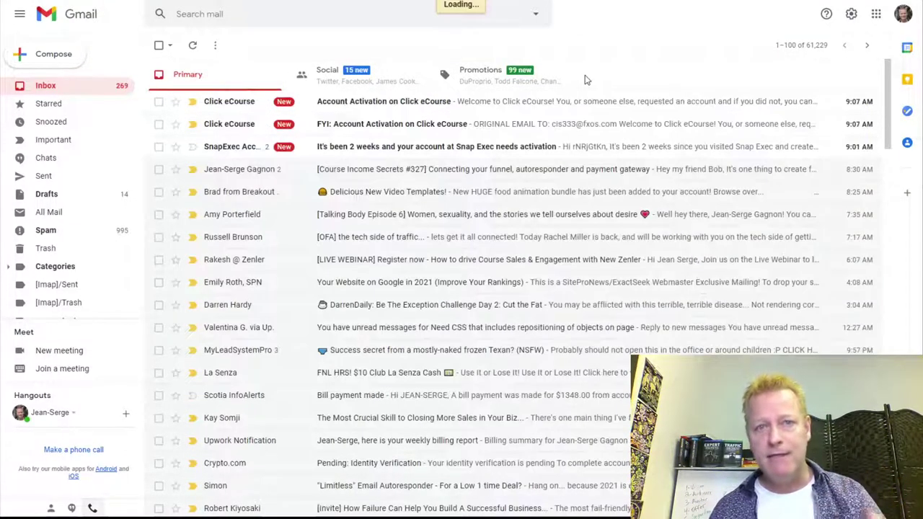
Open the Account Activation on Click eCourse email, follow its link, and dismiss the success message.
left_click(375, 101)
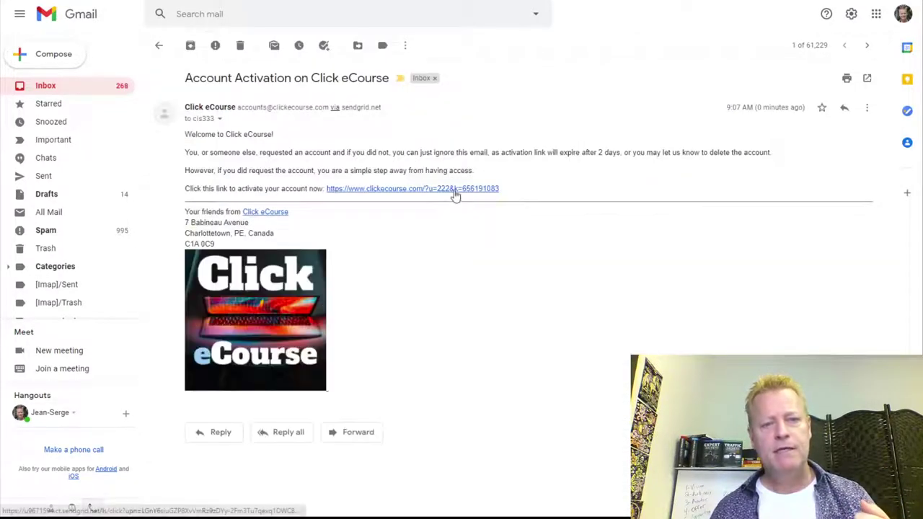
left_click(494, 190)
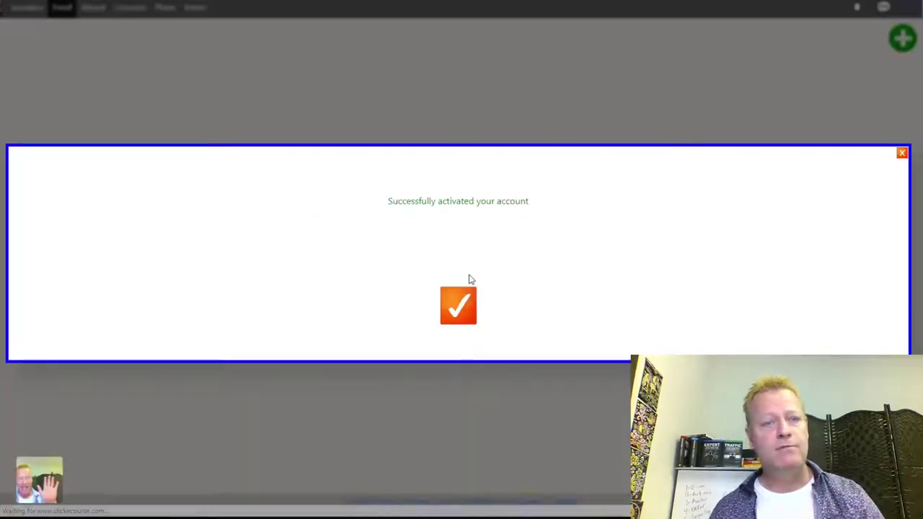
left_click(459, 308)
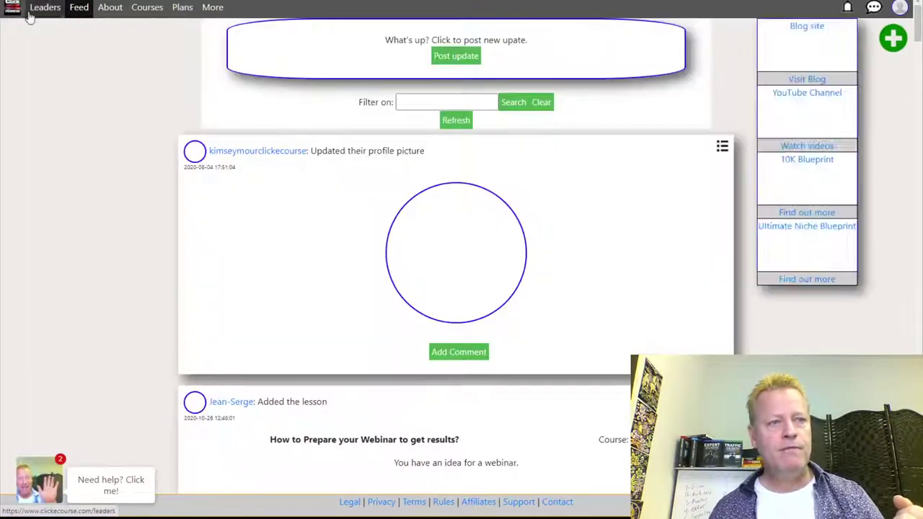
Close the Account created message and choose Profile from the avatar's account menu.
mouse_move(29, 14)
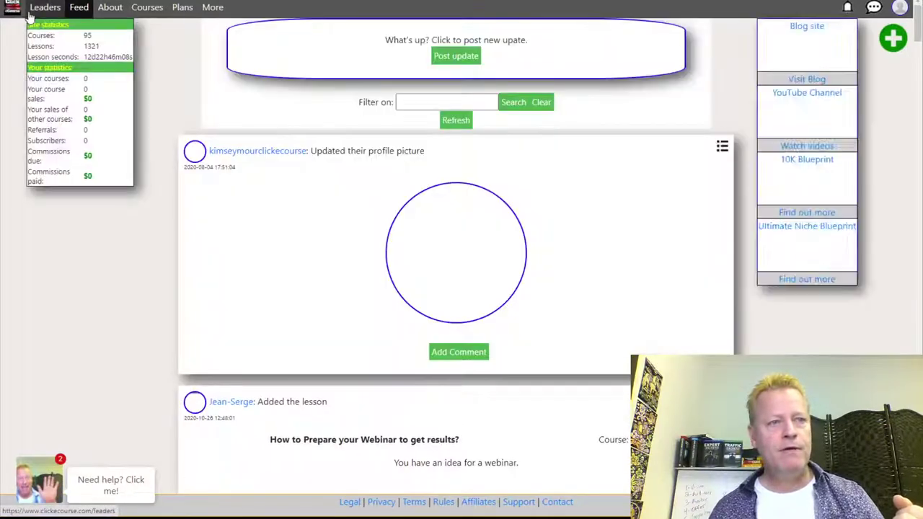
scroll(656, 191, "down", 10)
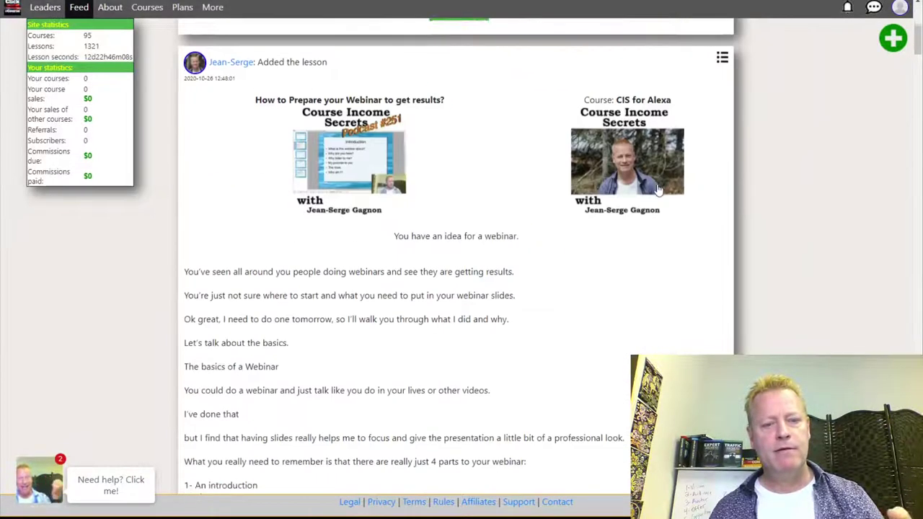
scroll(647, 201, "up", 2)
scroll(647, 200, "up", 8)
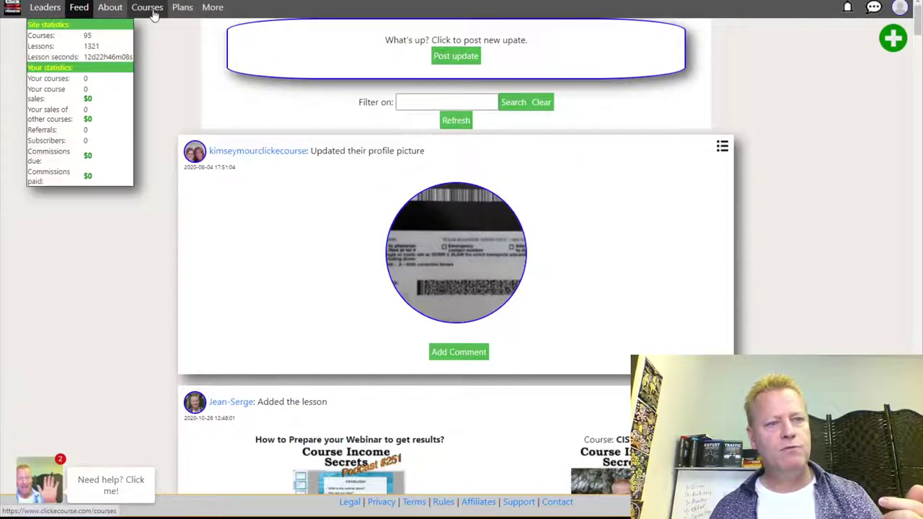
left_click(900, 7)
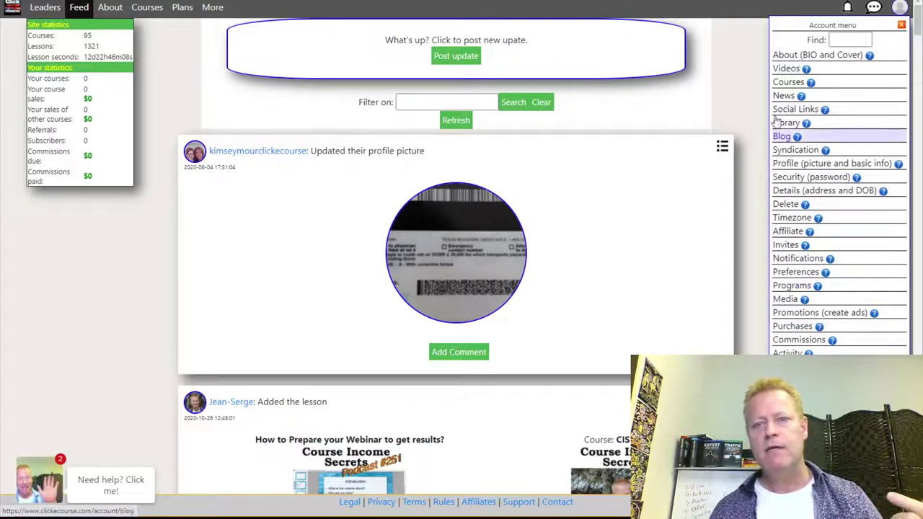
left_click(743, 97)
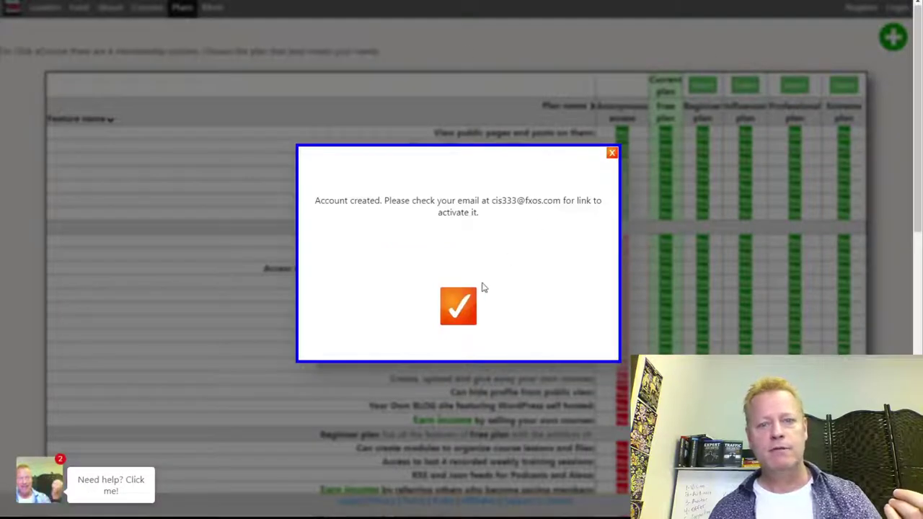
left_click(459, 306)
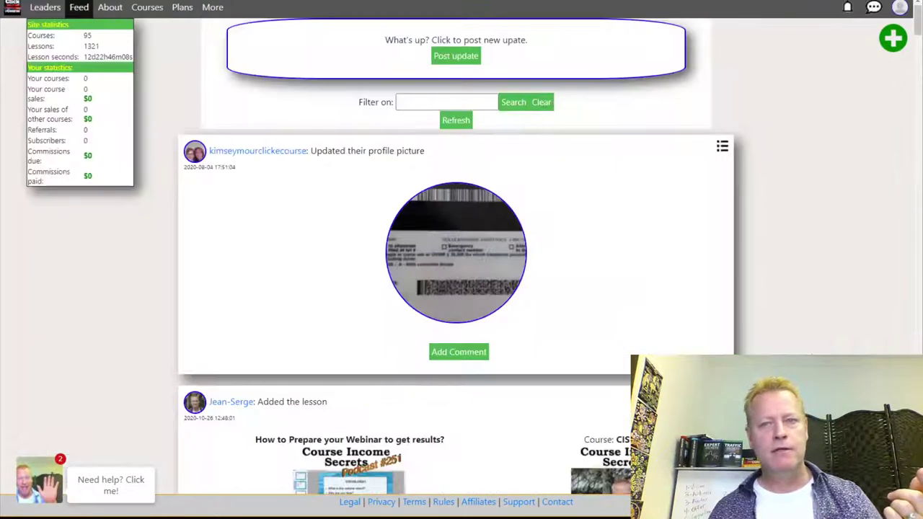
left_click(904, 8)
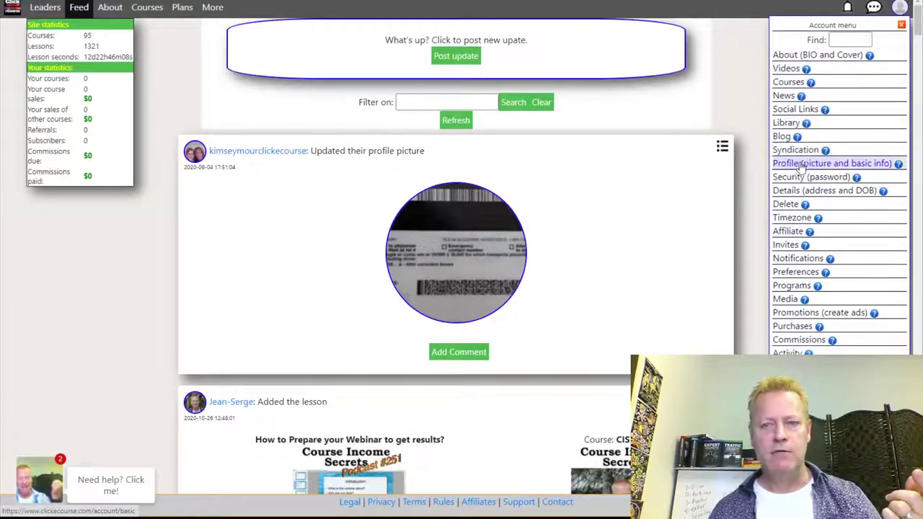
left_click(837, 164)
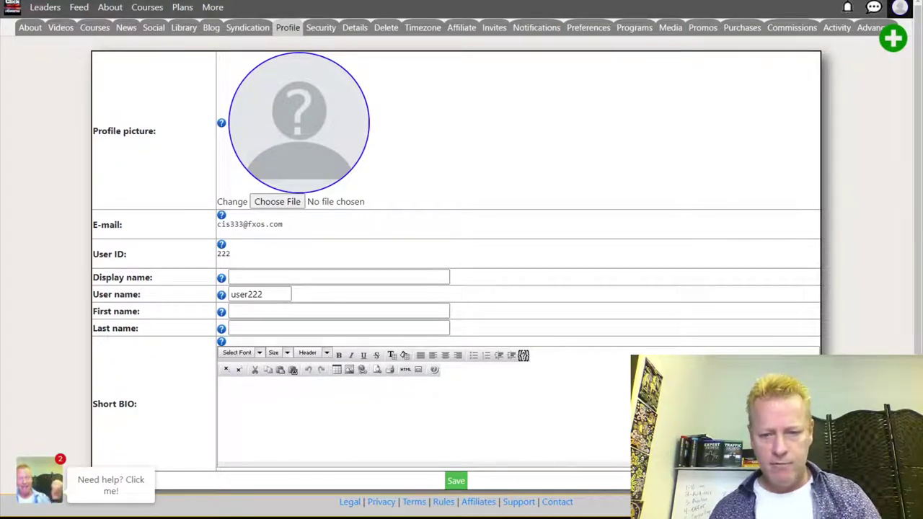
Highlight the free-account reason in the notes, then return to the browser and open Courses.
key("alt+Tab")
left_click_drag(85, 91, 579, 86)
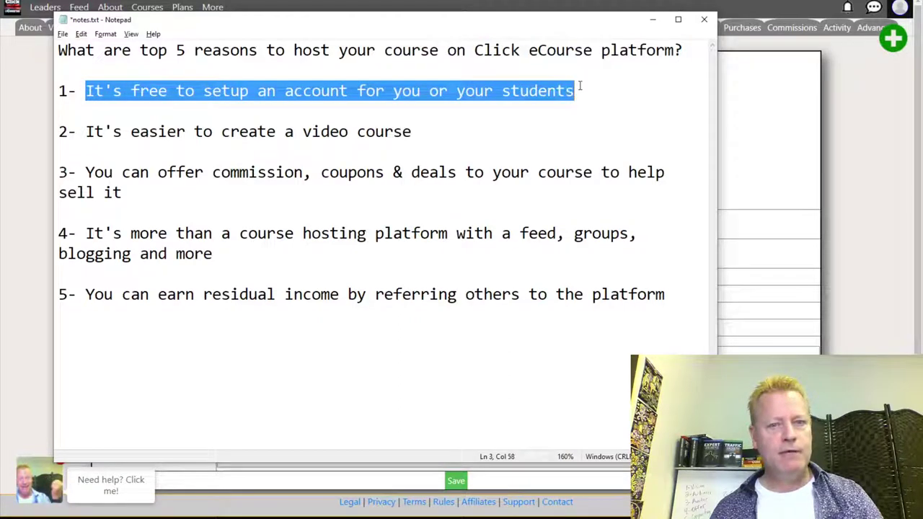
left_click(789, 149)
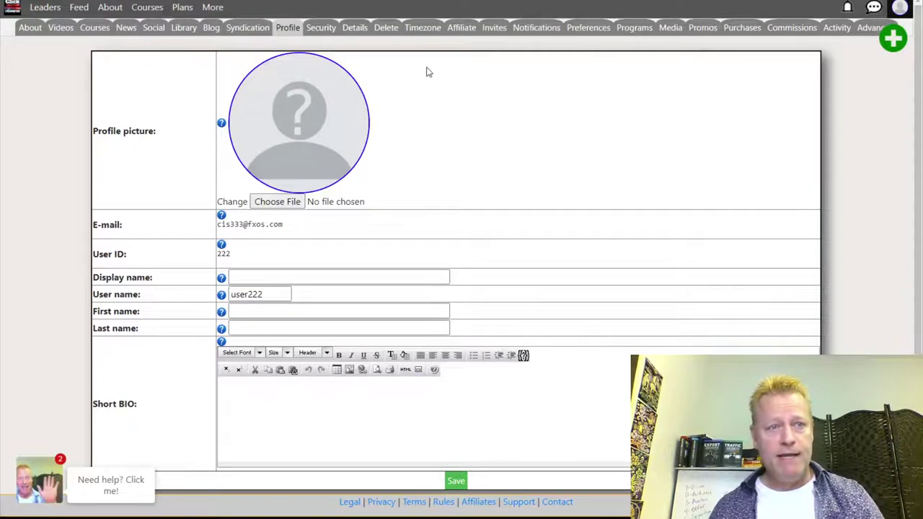
left_click(147, 8)
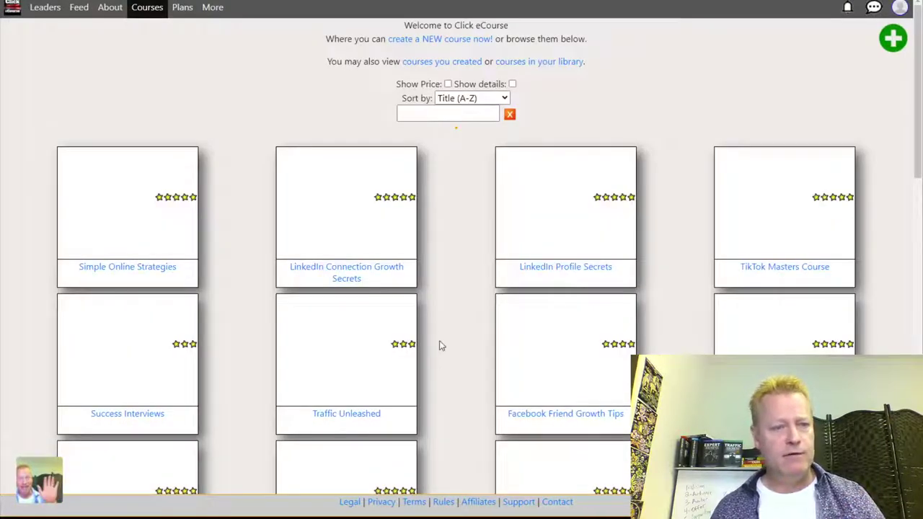
View The Octo-Content Model course page ($5000, 13 lessons), then open a new incognito window.
scroll(433, 331, "down", 10)
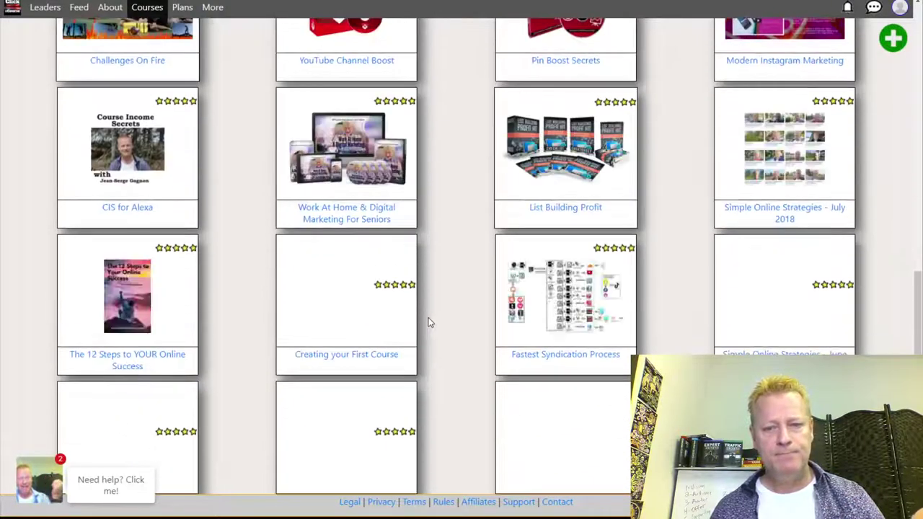
scroll(428, 323, "down", 3)
left_click(338, 405)
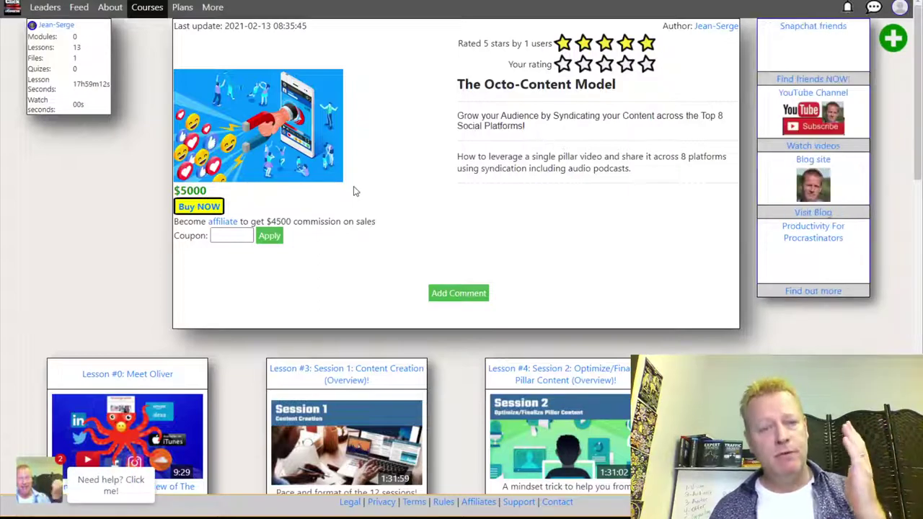
scroll(383, 211, "down", 2)
scroll(449, 227, "down", 2)
scroll(449, 227, "up", 4)
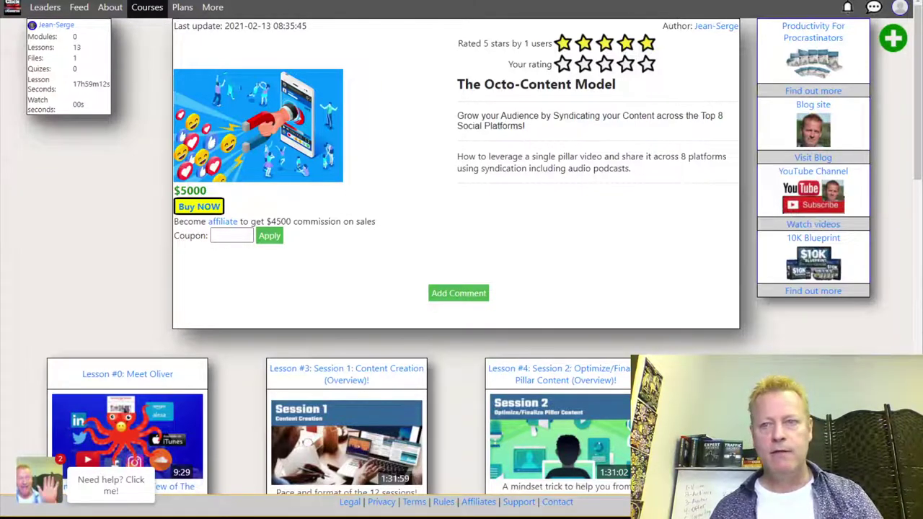
left_click(910, 2)
left_click(821, 10)
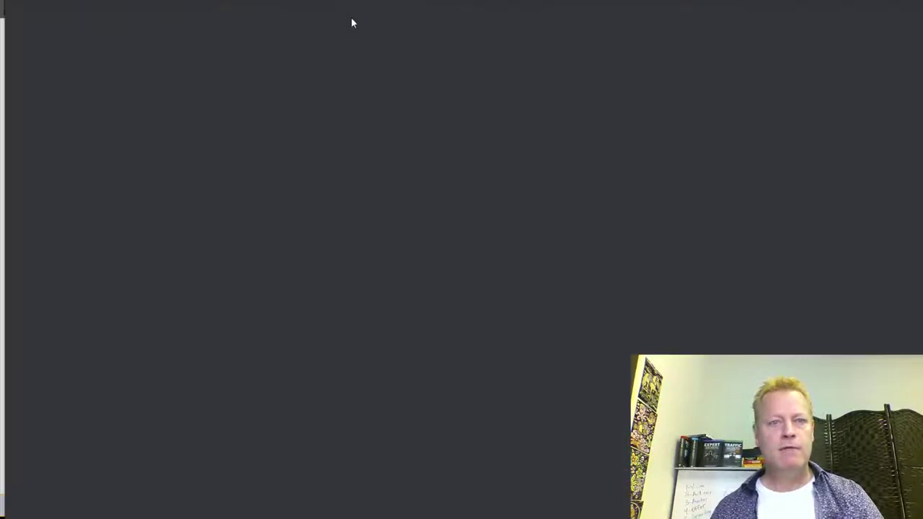
Load the $5000 Octo-Content Model course as a logged-out visitor and browse its locked lessons.
key("ctrl+v")
key("Return")
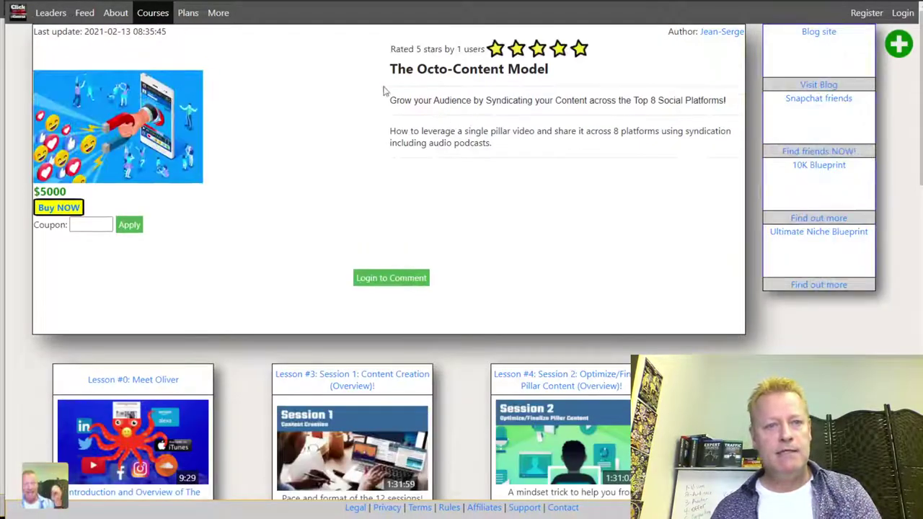
scroll(385, 216, "down", 4)
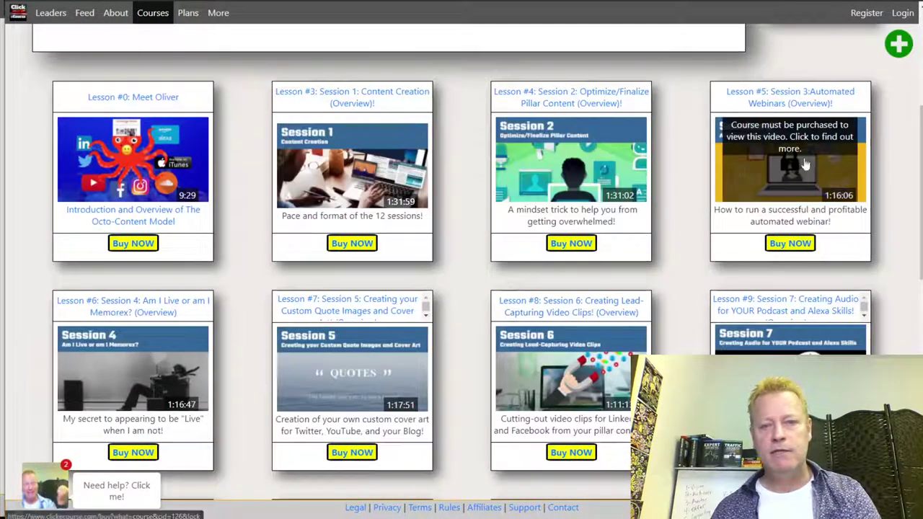
scroll(721, 216, "down", 3)
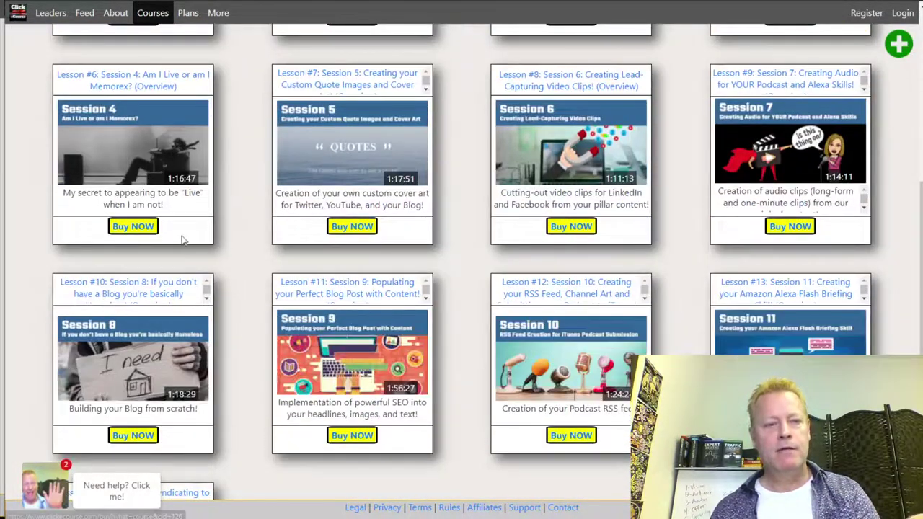
scroll(187, 231, "up", 3)
scroll(649, 209, "down", 3)
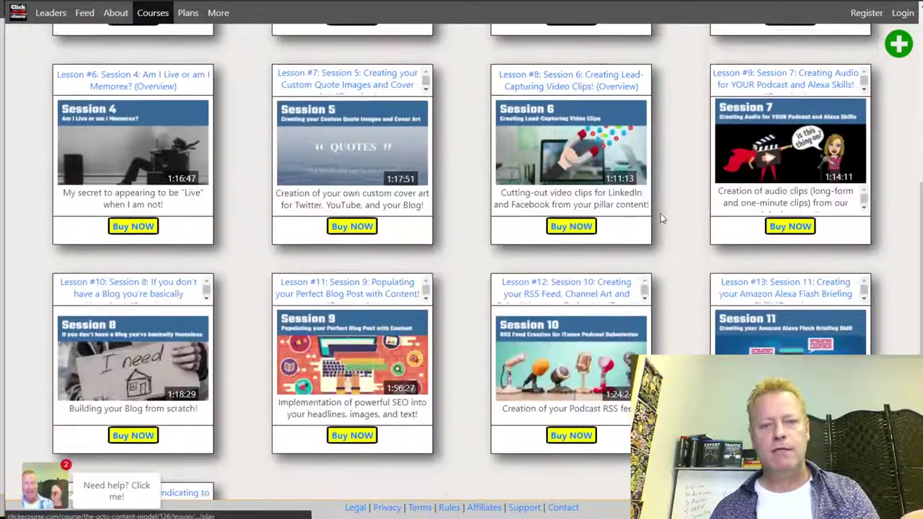
scroll(671, 253, "down", 3)
scroll(476, 299, "up", 8)
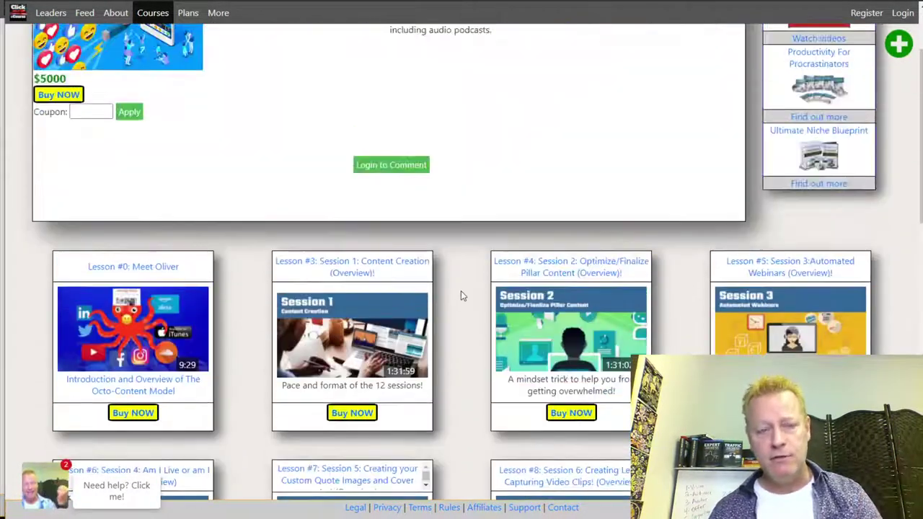
scroll(250, 313, "up", 2)
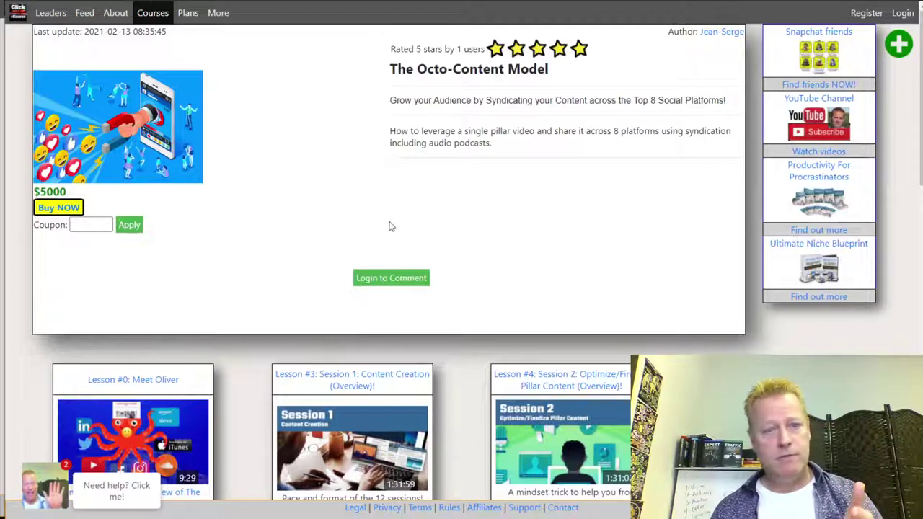
scroll(404, 216, "down", 4)
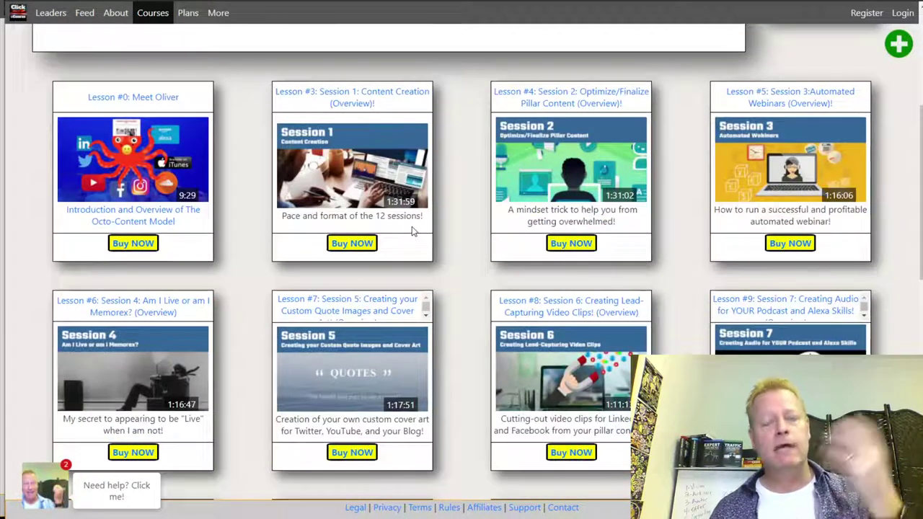
scroll(412, 231, "up", 4)
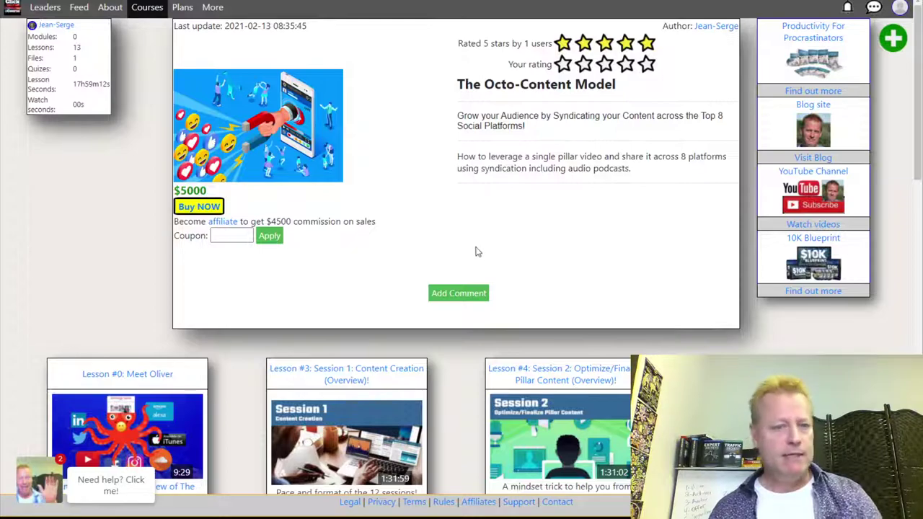
Open the Top 10 Simple Online Strategies course from the catalogue.
scroll(503, 238, "down", 3)
scroll(436, 294, "up", 3)
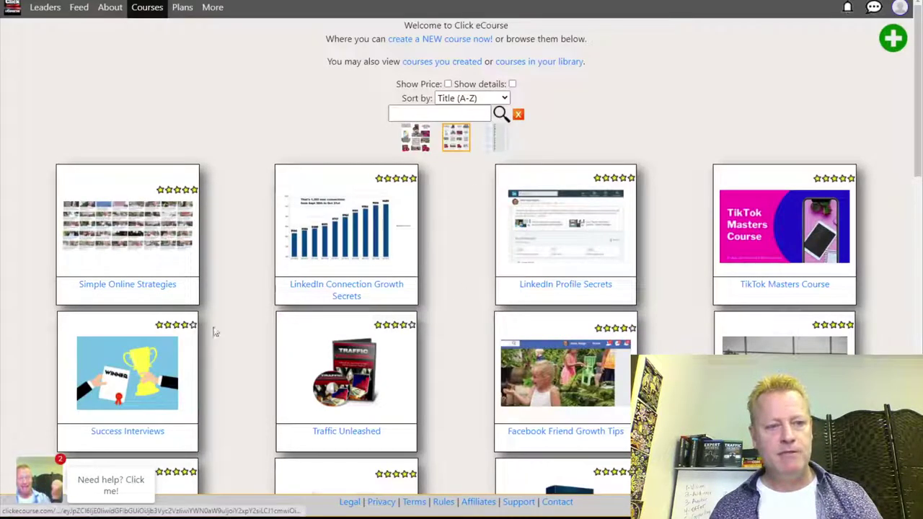
scroll(453, 362, "down", 3)
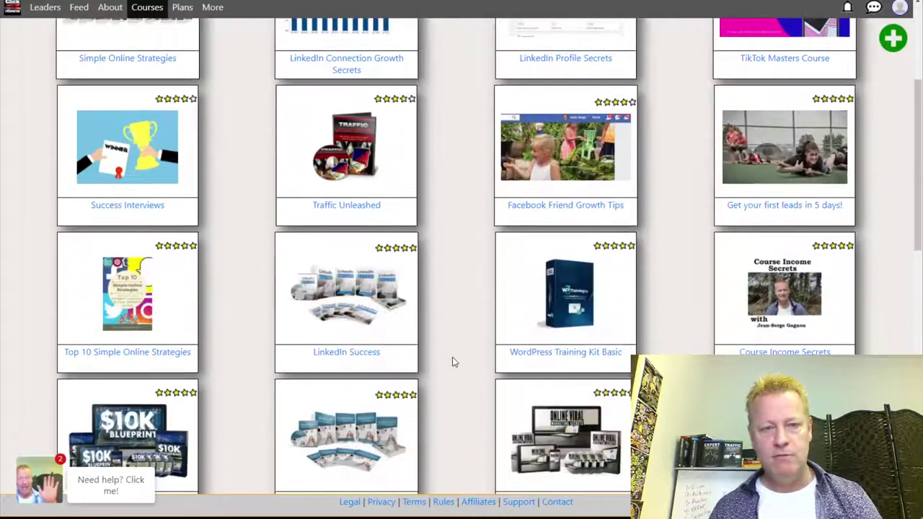
left_click(163, 310)
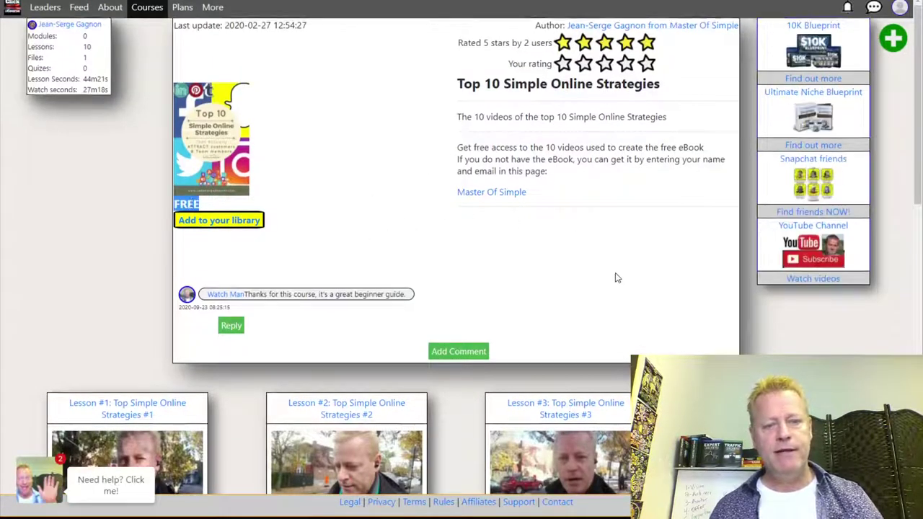
Scroll through the course's ten free video lessons.
scroll(613, 274, "down", 4)
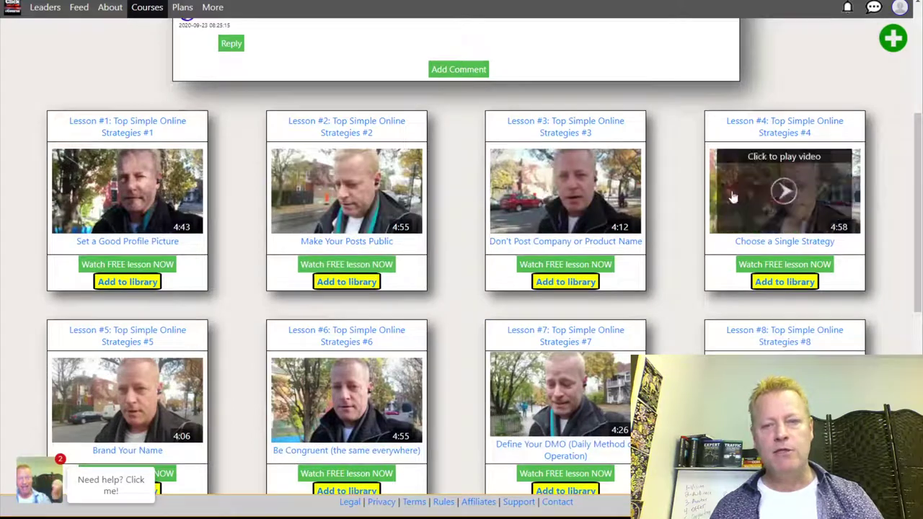
scroll(774, 276, "down", 3)
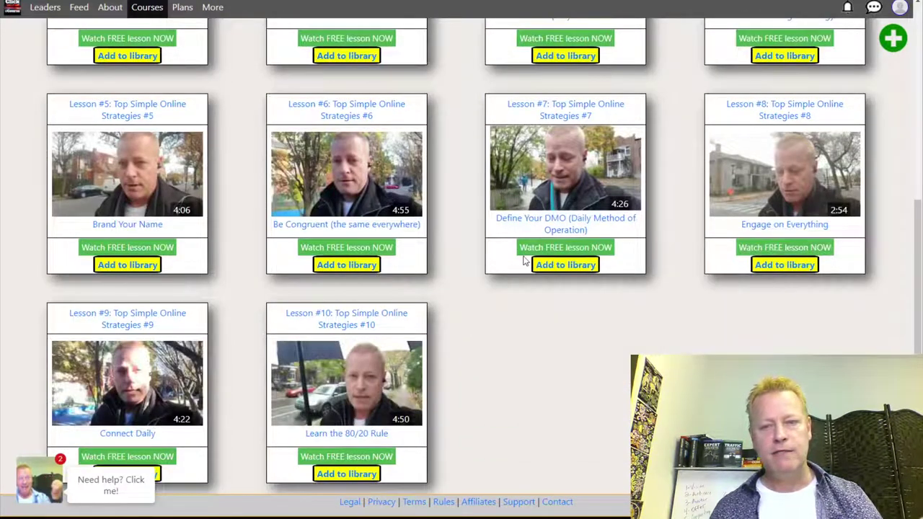
scroll(328, 248, "up", 4)
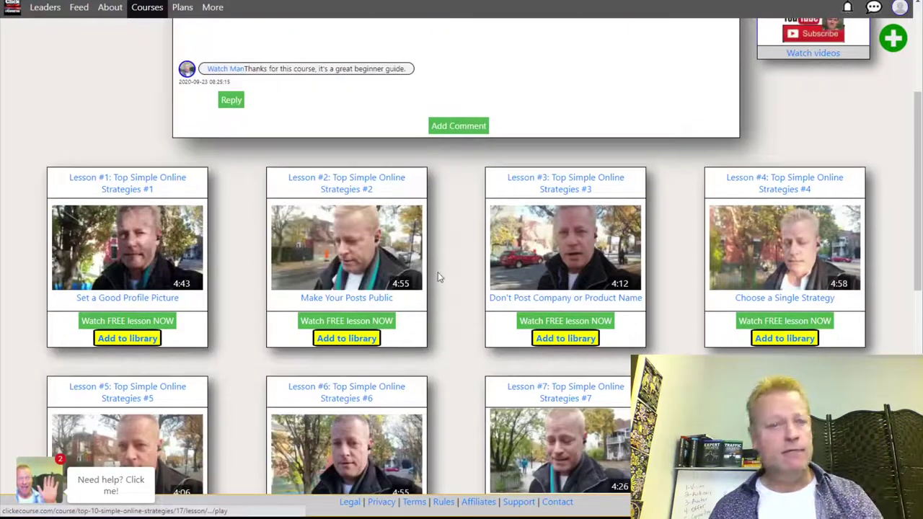
scroll(438, 272, "up", 3)
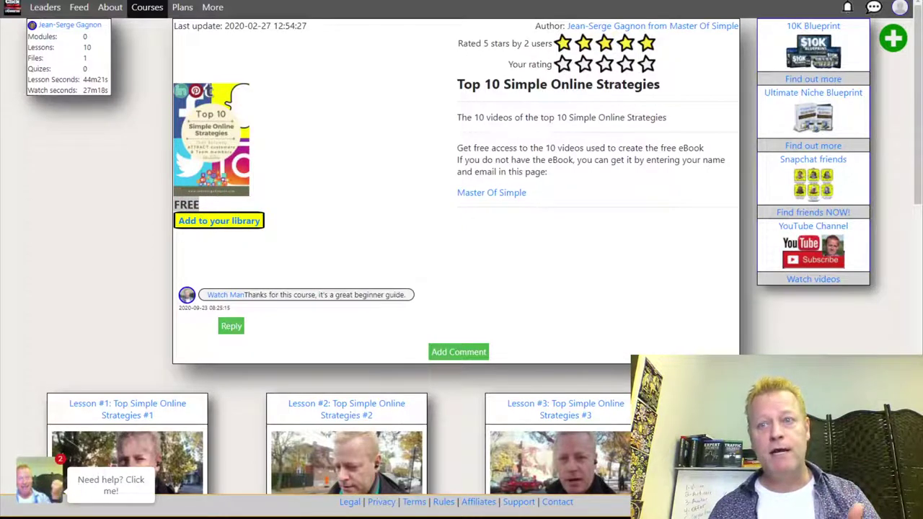
key("alt+f")
Load the Top 10 Simple Online Strategies page in a private window as a logged-out visitor.
left_click(817, 10)
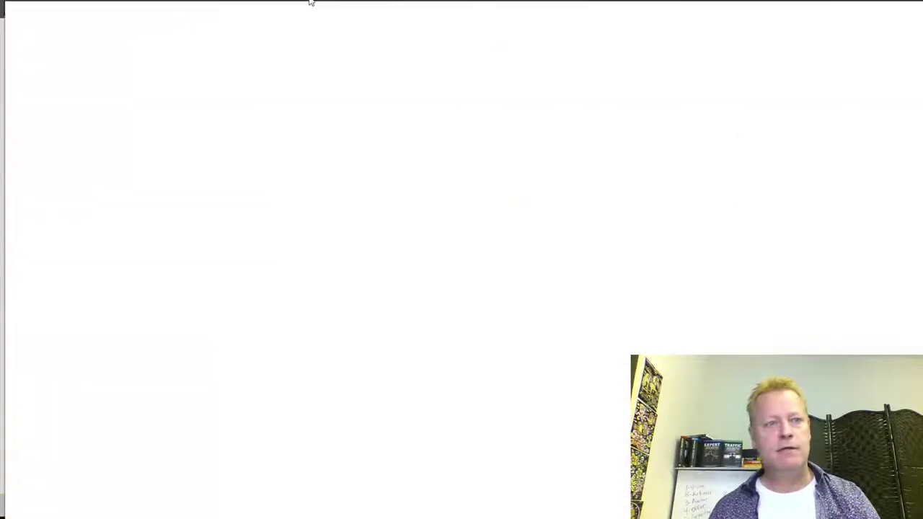
type("https://www.clickecourse.com/course/top-10-simple-online-strategies/17")
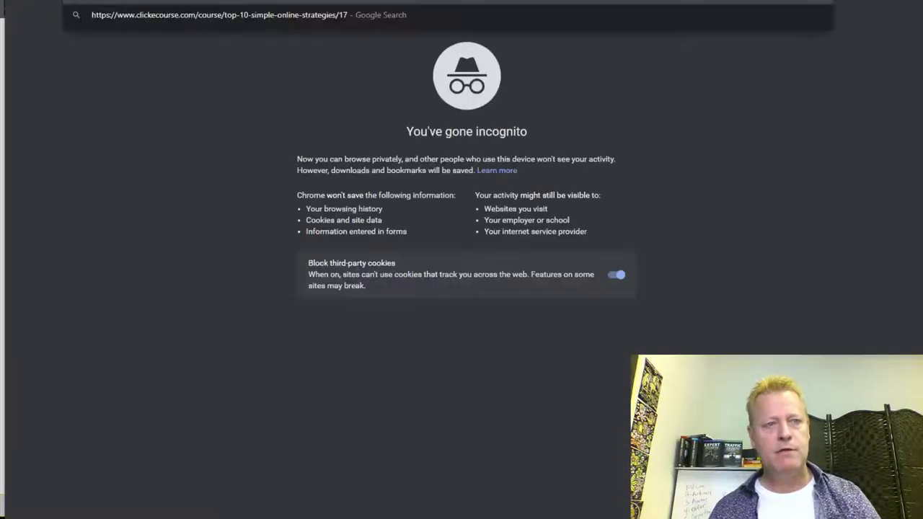
key("Return")
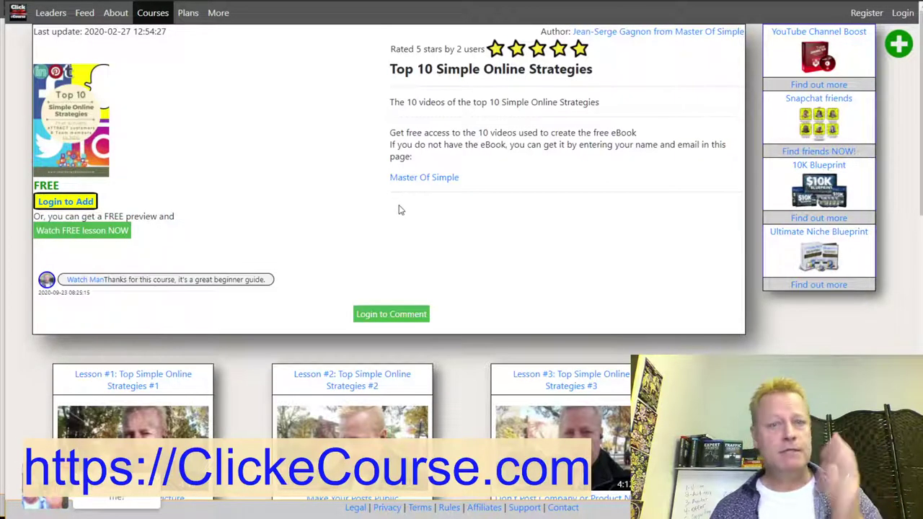
scroll(468, 224, "down", 2)
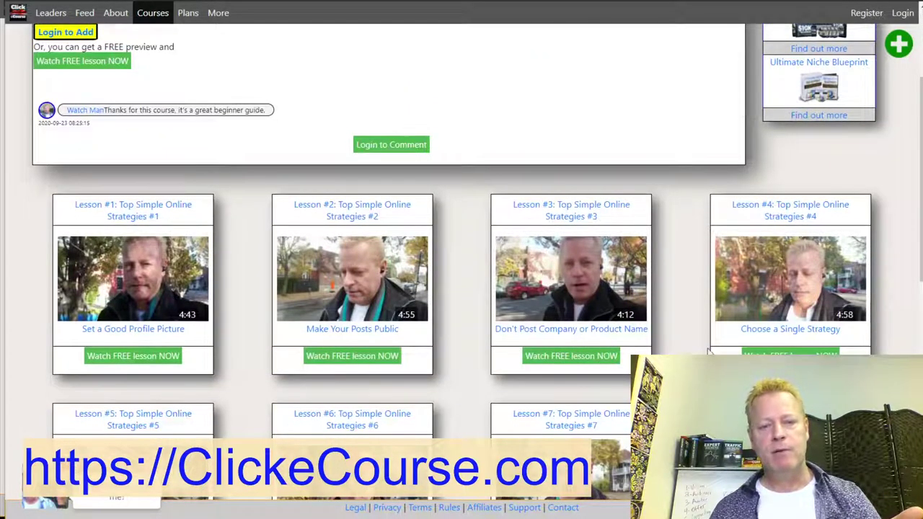
scroll(264, 325, "up", 2)
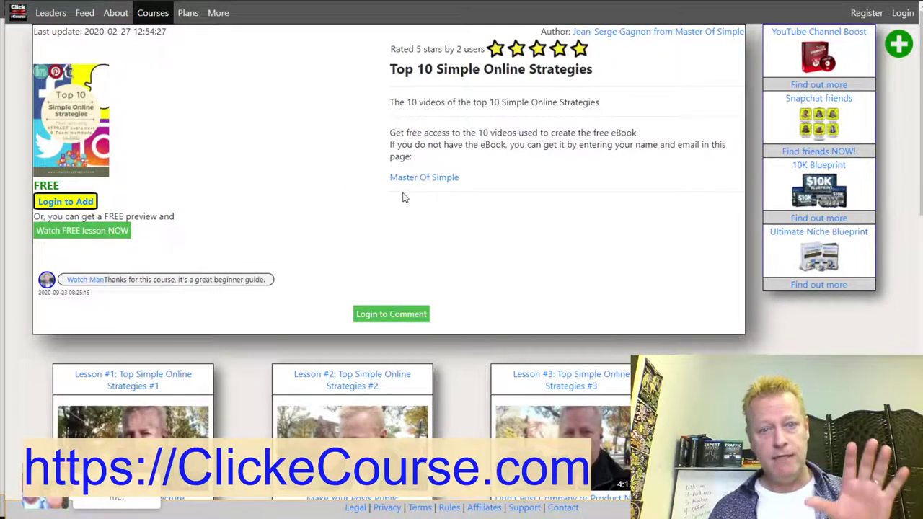
scroll(426, 238, "down", 4)
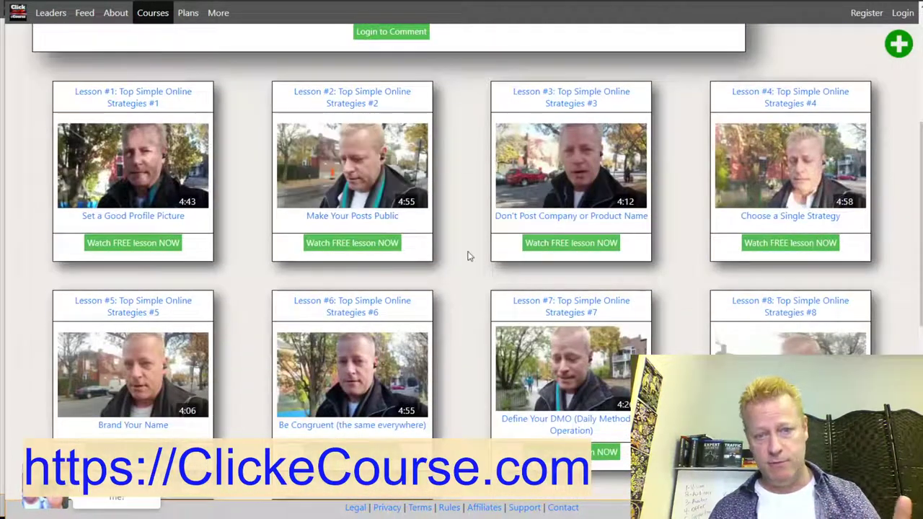
Review the course's 10 lessons, 1 file and 44m21s of lesson time.
scroll(455, 297, "down", 4)
scroll(454, 299, "up", 5)
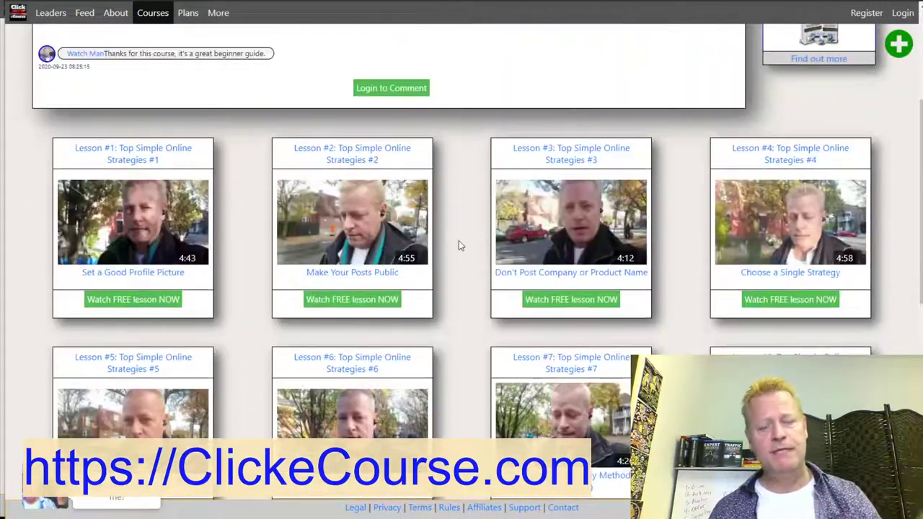
scroll(461, 245, "up", 3)
scroll(450, 238, "down", 4)
scroll(450, 247, "up", 4)
scroll(443, 247, "down", 9)
scroll(439, 248, "down", 1)
scroll(437, 248, "up", 9)
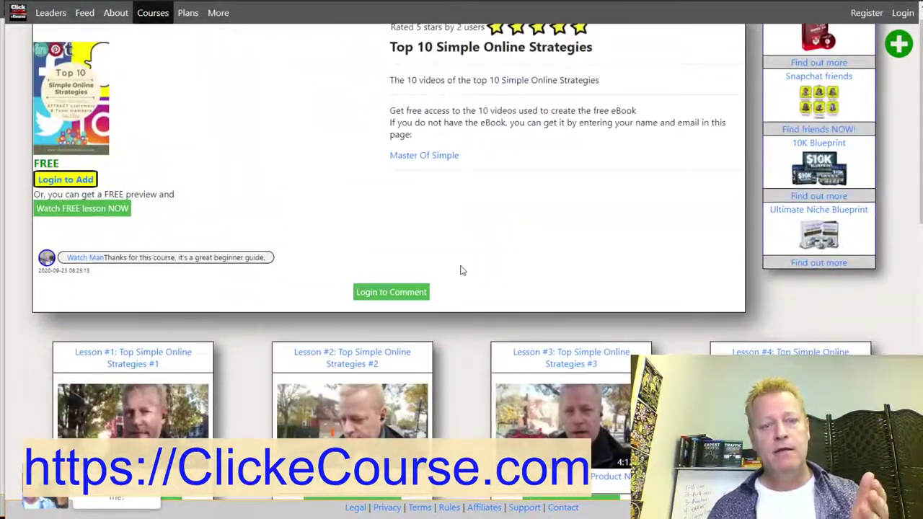
scroll(469, 253, "down", 4)
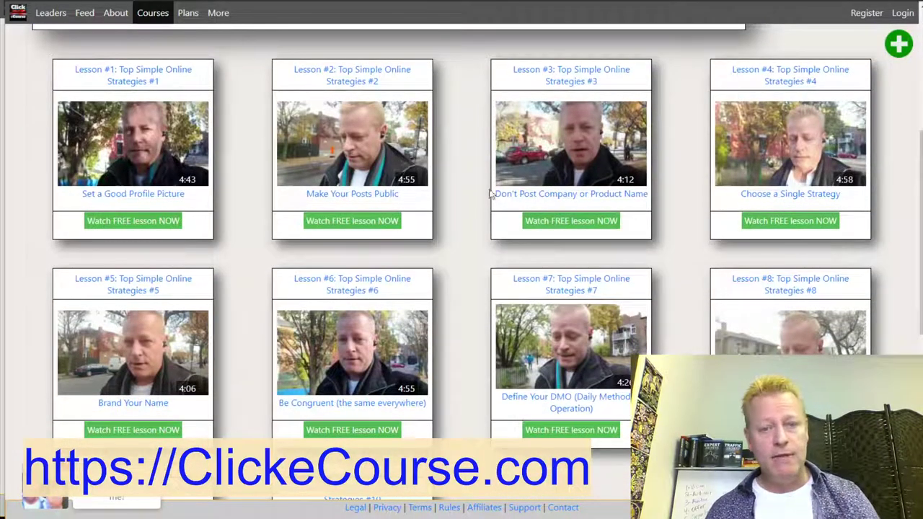
mouse_move(392, 107)
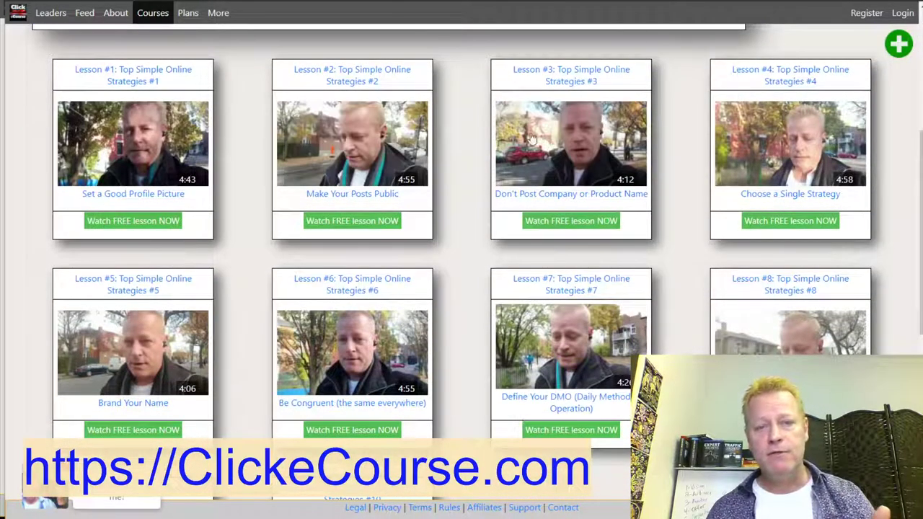
scroll(443, 190, "down", 2)
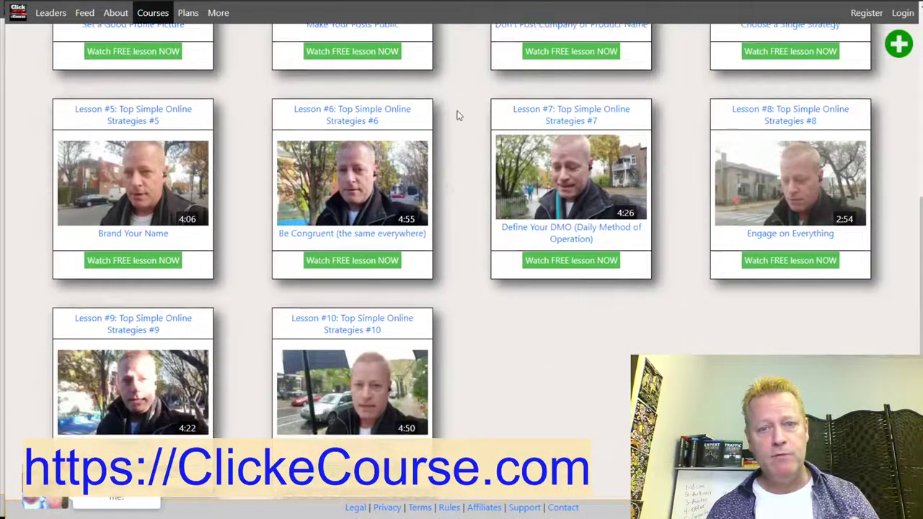
scroll(457, 114, "up", 3)
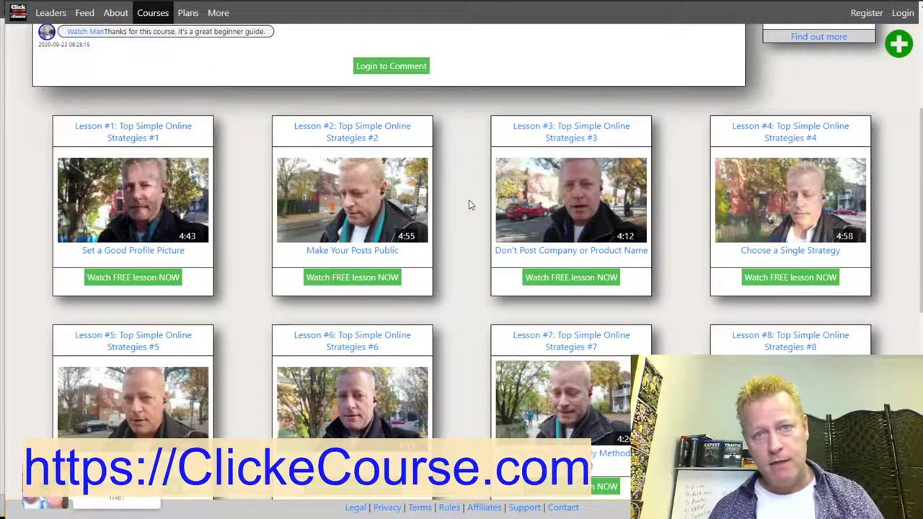
scroll(481, 208, "up", 3)
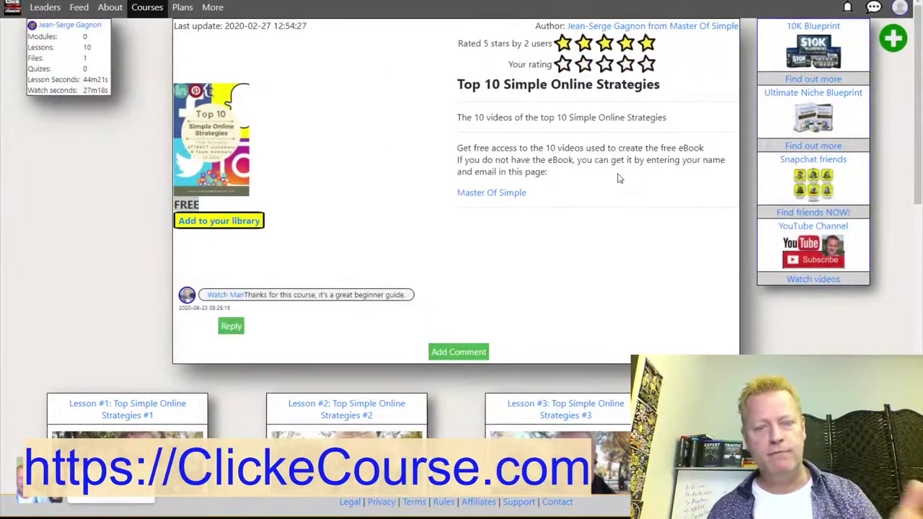
Scroll the course page, then bring up the open-windows list to reach the Notepad notes.
scroll(607, 220, "down", 3)
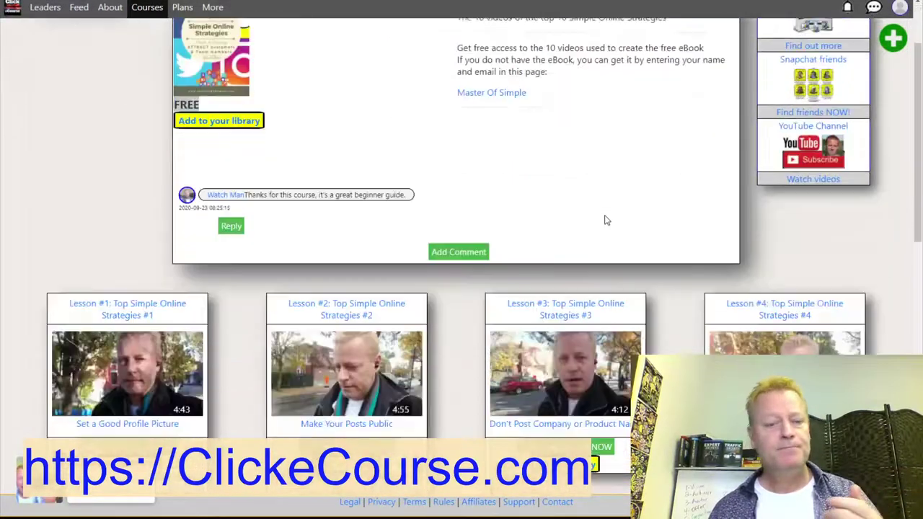
scroll(461, 314, "up", 3)
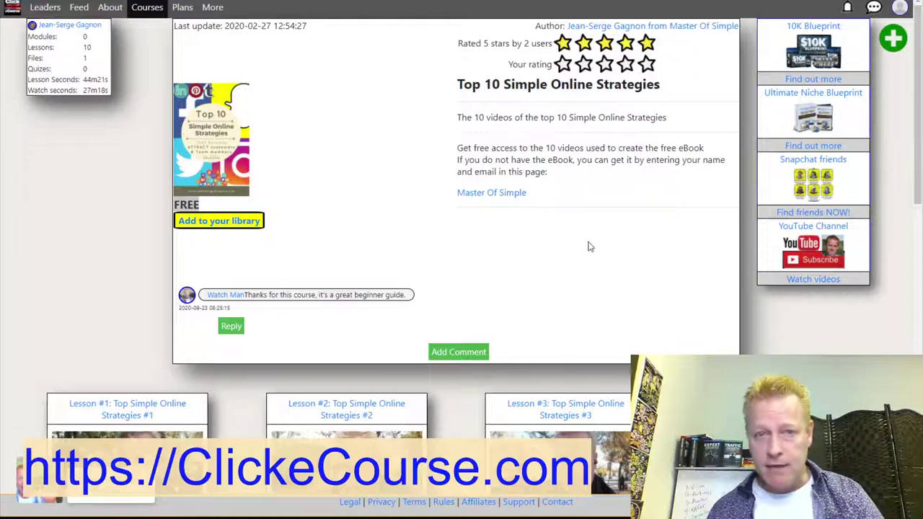
key("alt+Tab")
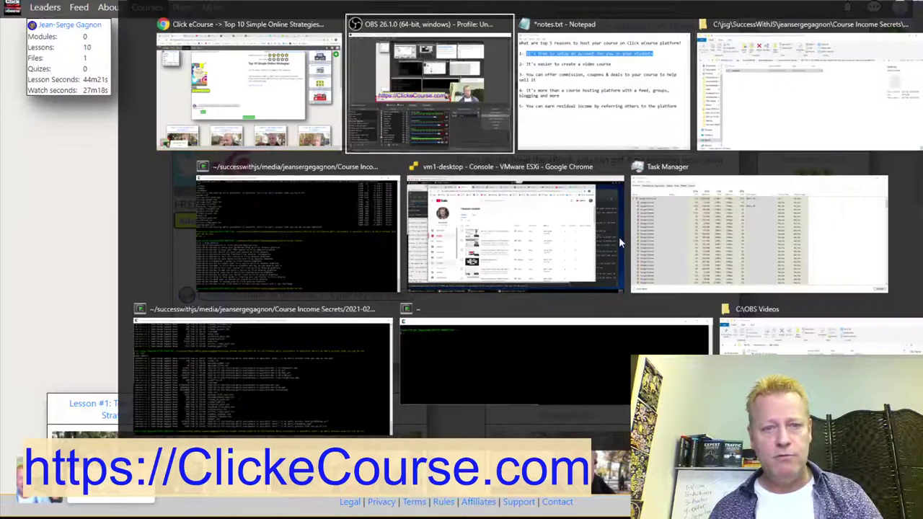
key("alt+Tab")
Bring notes.txt to the front and highlight reason 2 of the five reasons.
left_click(150, 131)
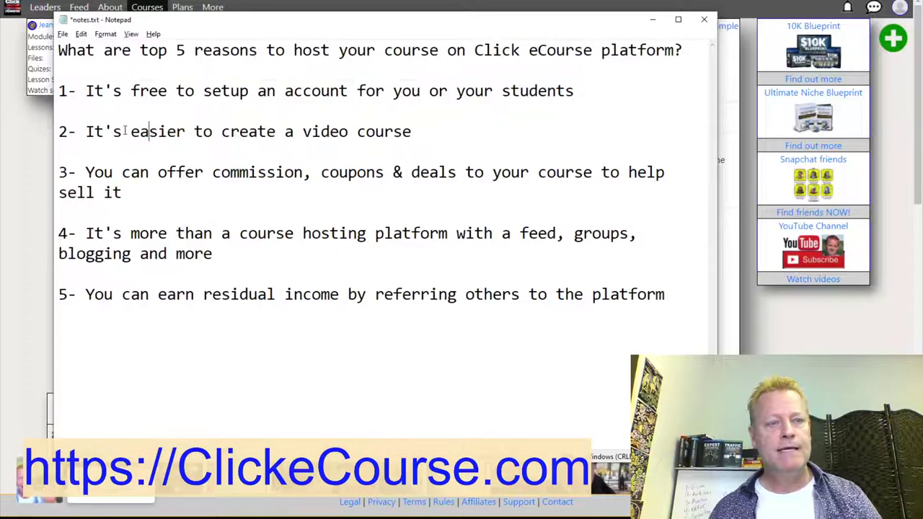
left_click_drag(86, 132, 416, 131)
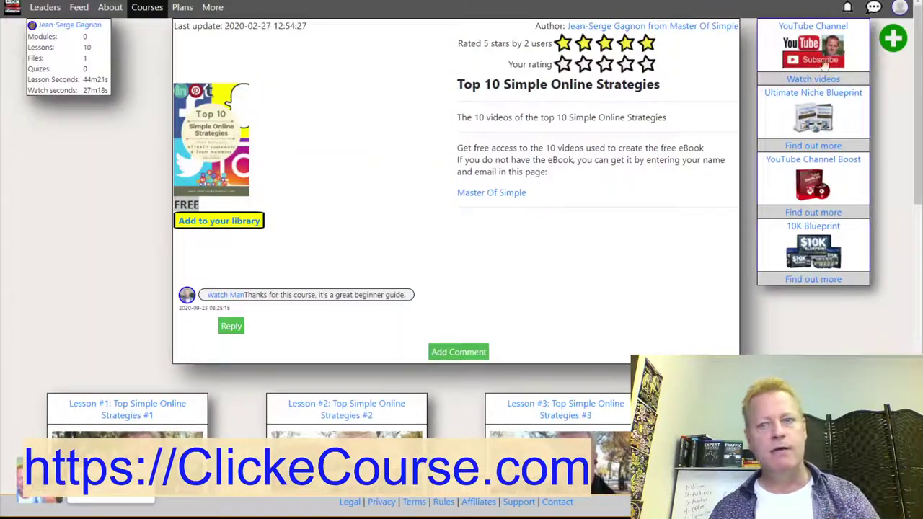
Go to the site's Feed and start a new Course from the create-content menu.
left_click(13, 9)
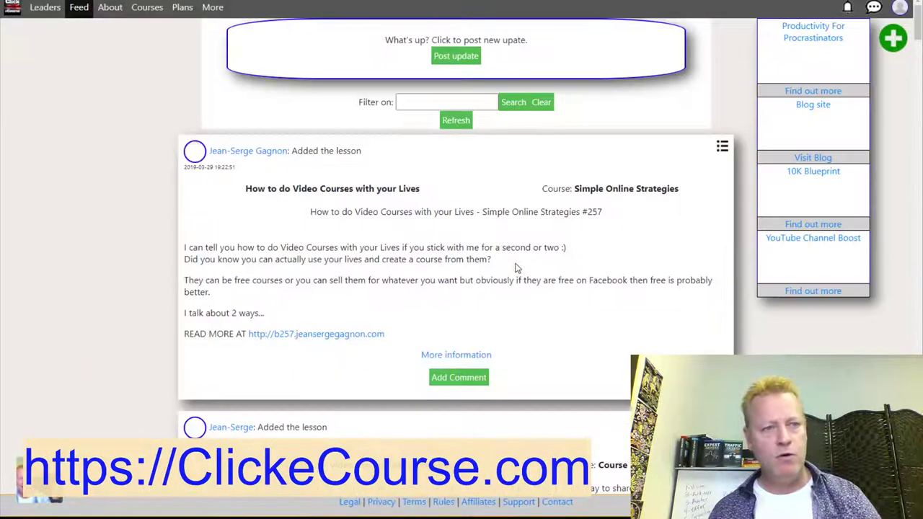
scroll(464, 290, "down", 7)
scroll(464, 290, "up", 10)
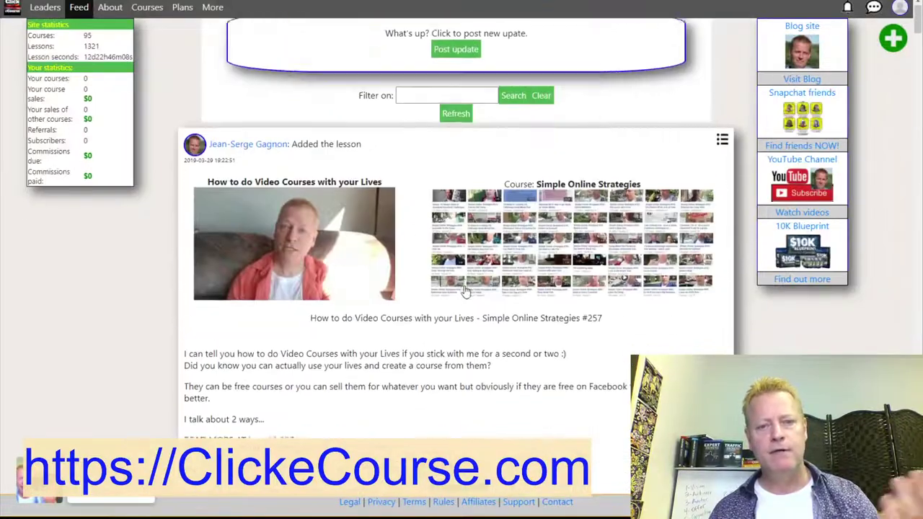
left_click(896, 44)
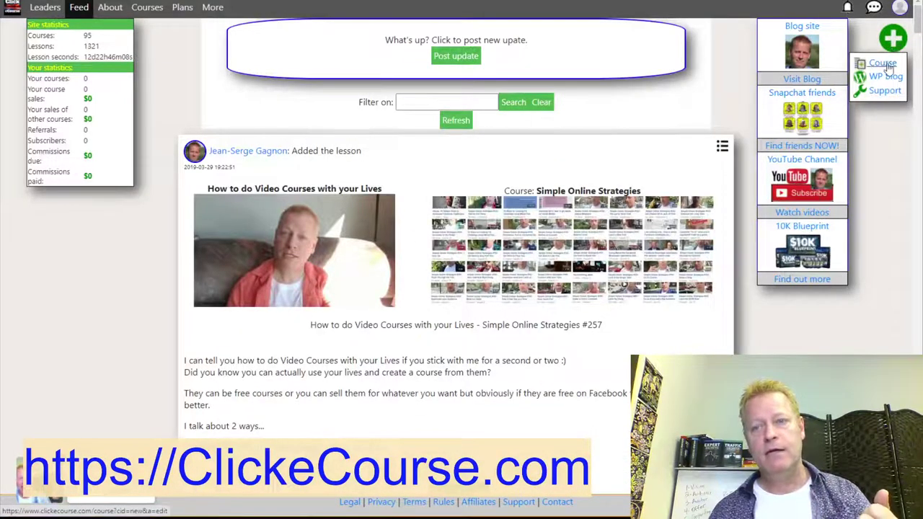
left_click(884, 64)
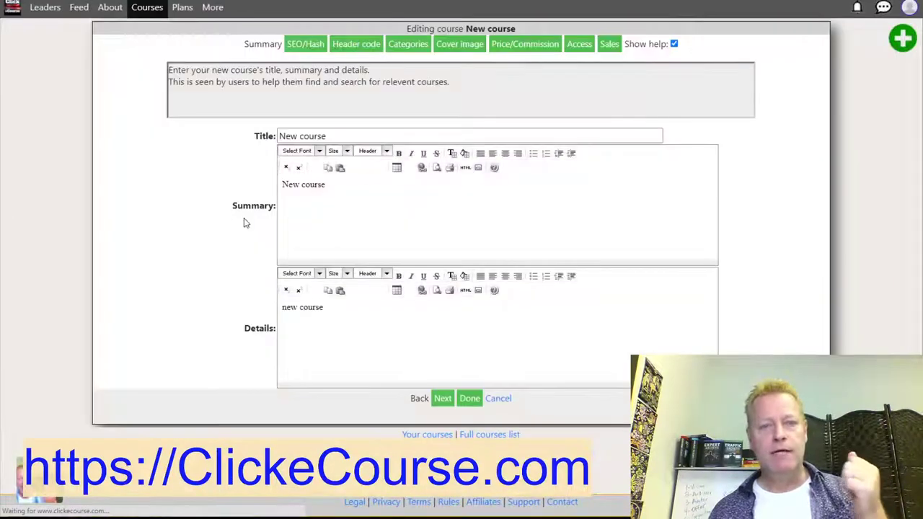
Title the course 'Test course' with the summary 'Test for cis333 episode'.
left_click(315, 133)
left_click_drag(388, 130, 270, 132)
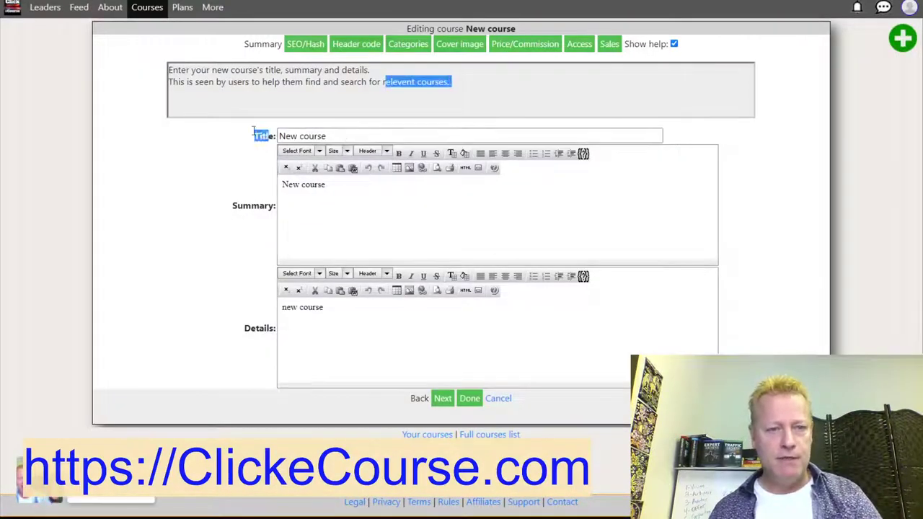
left_click_drag(342, 134, 257, 137)
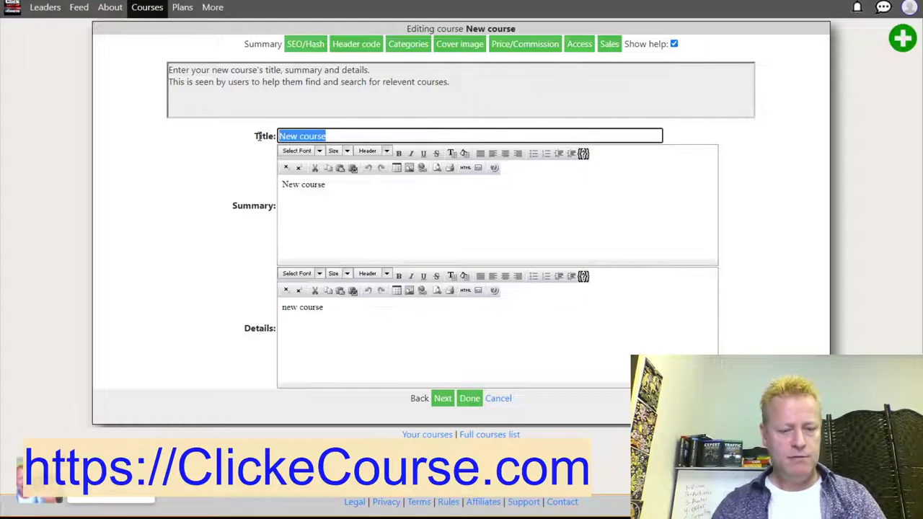
type("Test")
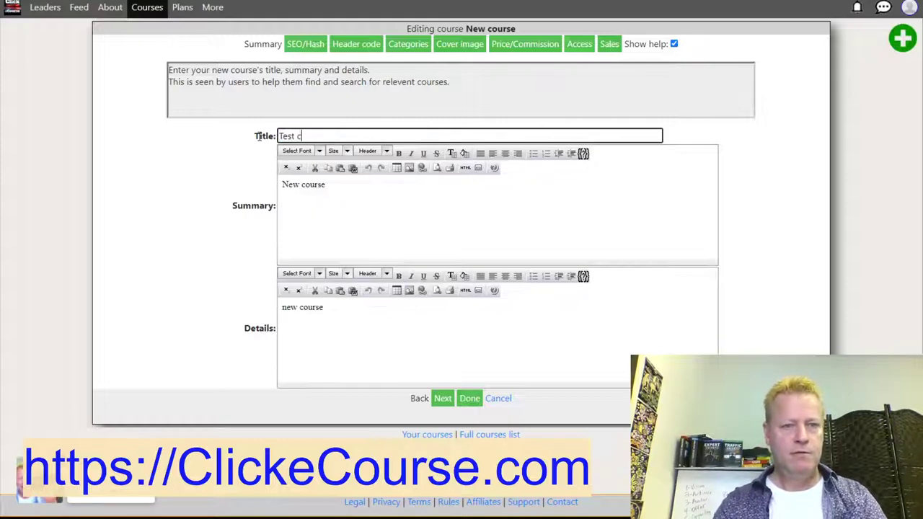
left_click_drag(326, 186, 254, 198)
type("Test for cis333")
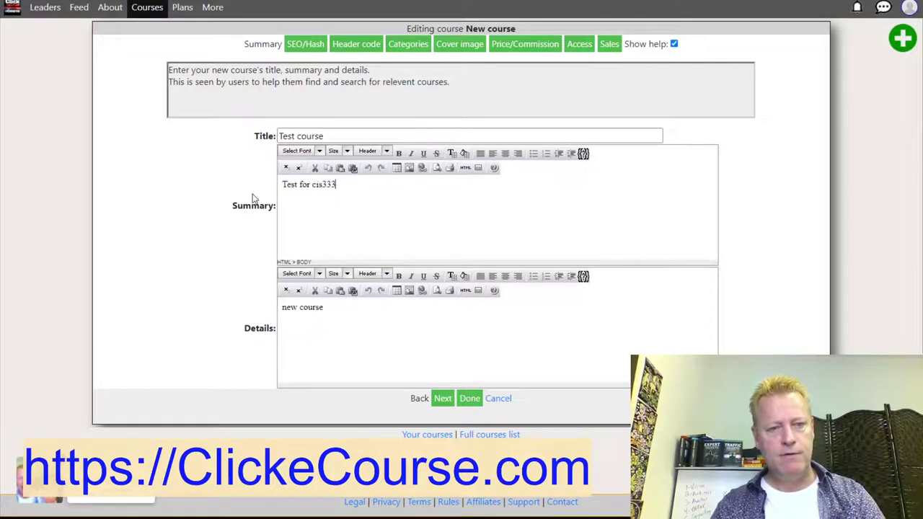
type(" episode")
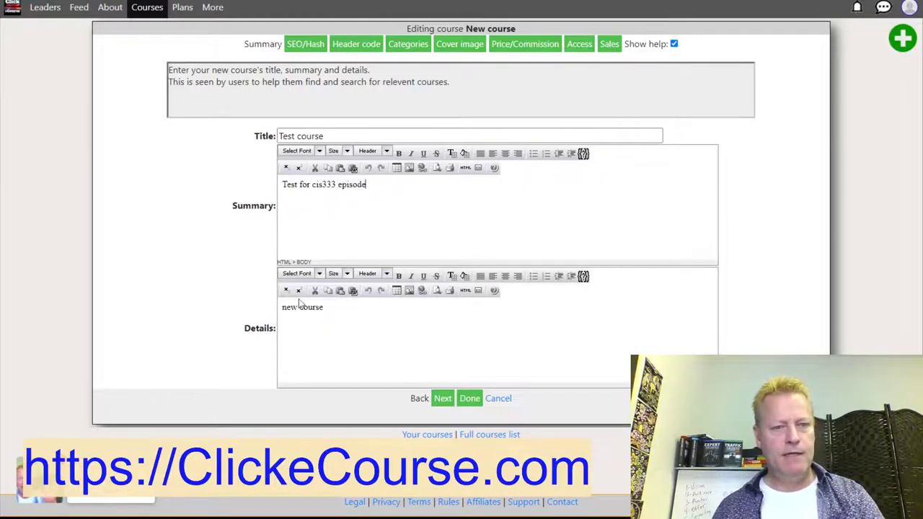
Replace the default details text with new details ending in Hello world.
left_click(300, 307)
left_click_drag(299, 306, 243, 311)
type("You will learn a")
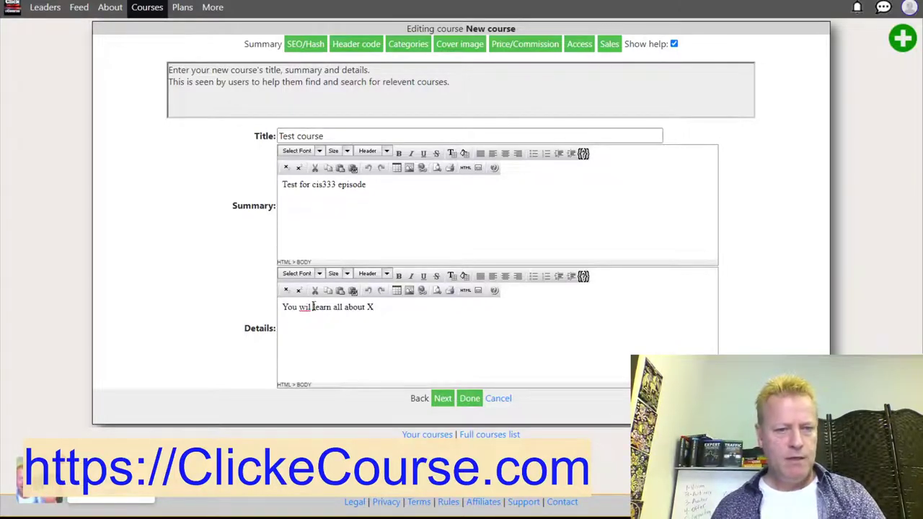
type("l")
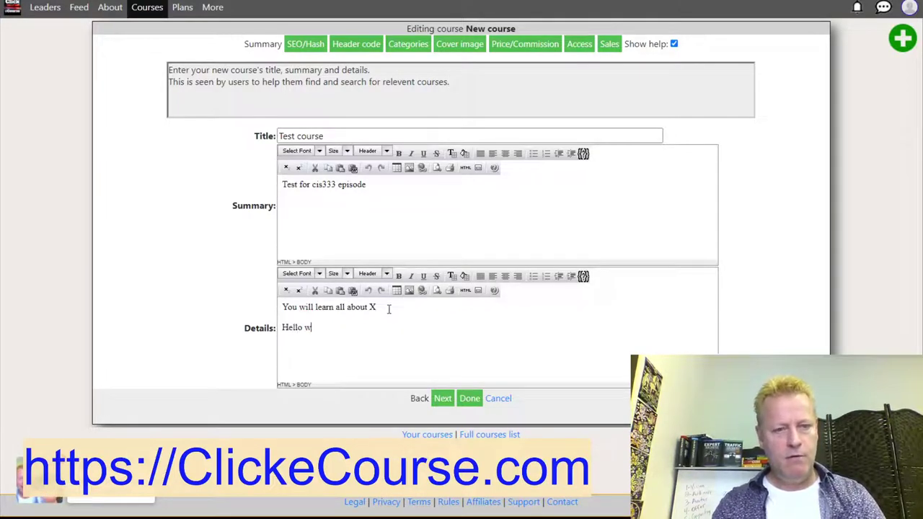
type("l")
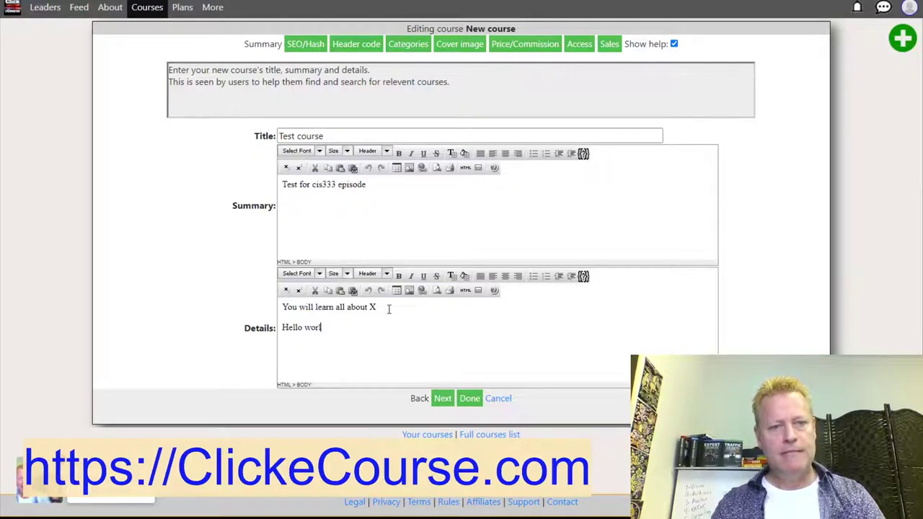
Make Hello world size 5 and bold, then save the course details.
left_click_drag(328, 328, 281, 328)
left_click(319, 274)
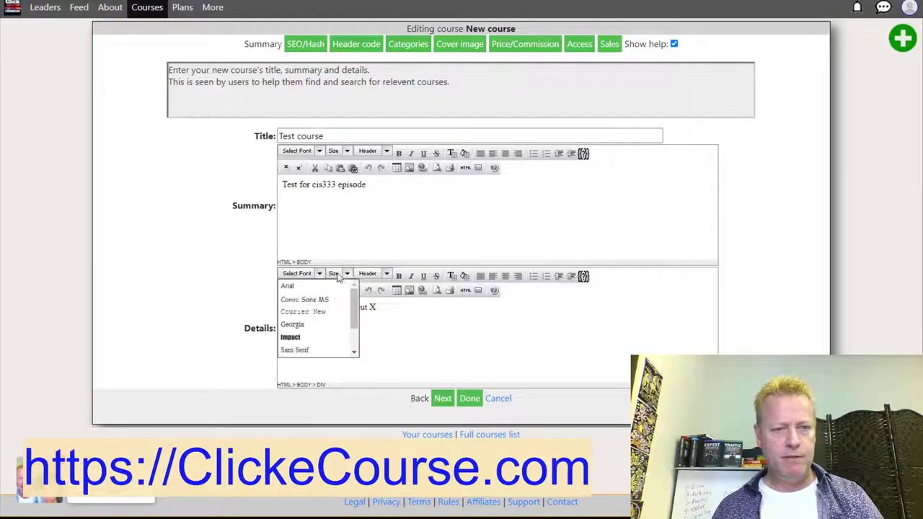
left_click(333, 273)
left_click(354, 359)
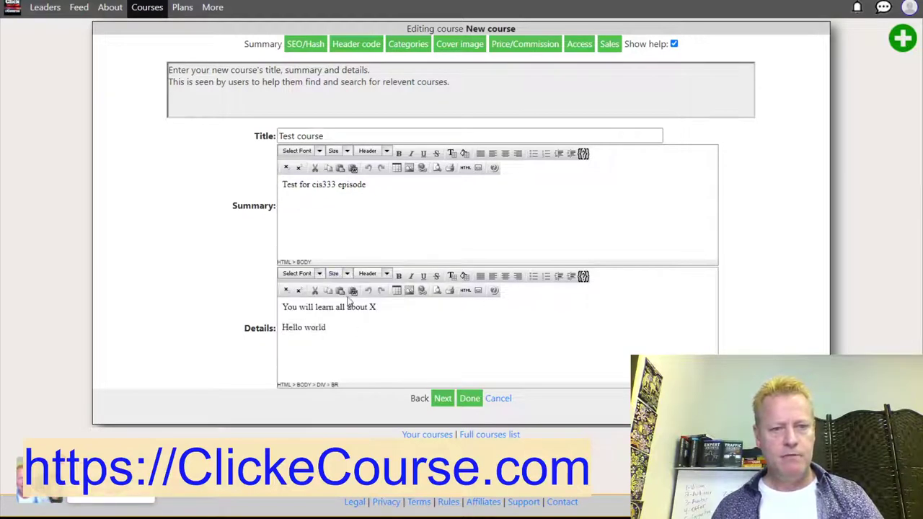
left_click_drag(328, 327, 284, 331)
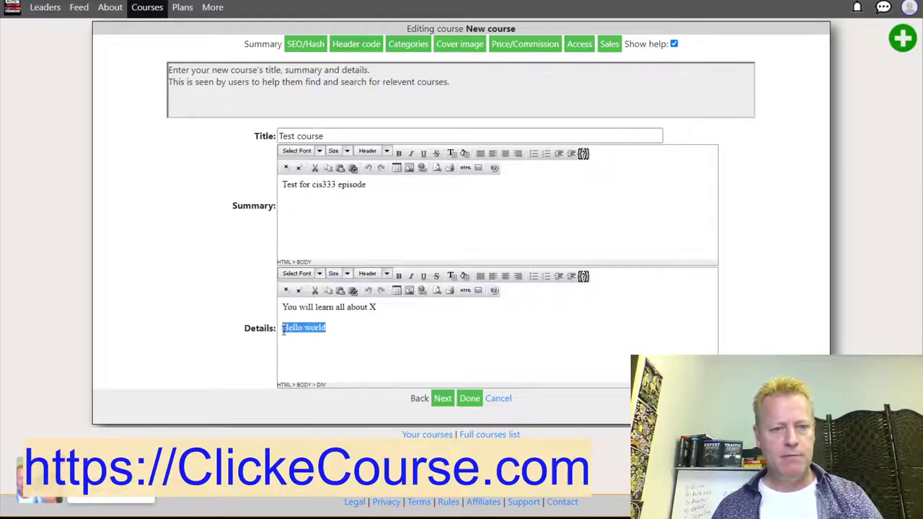
left_click(333, 273)
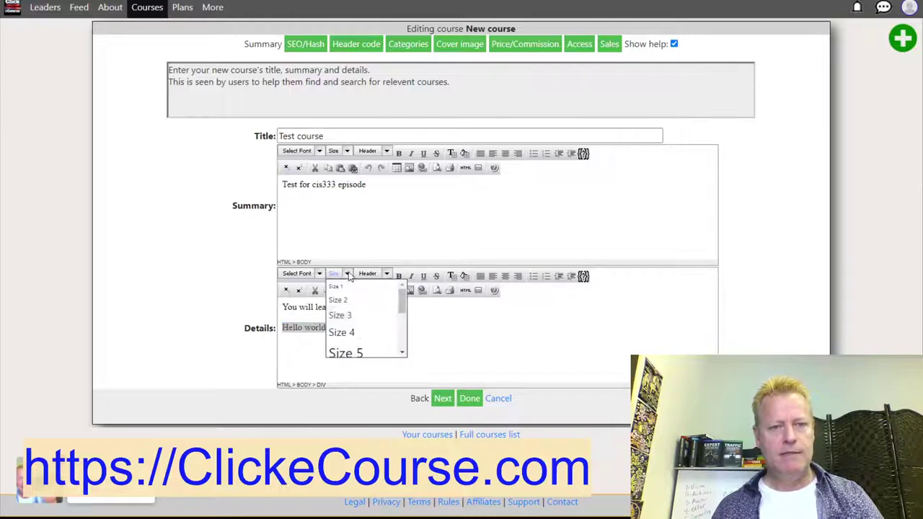
left_click(344, 352)
left_click_drag(364, 334, 282, 331)
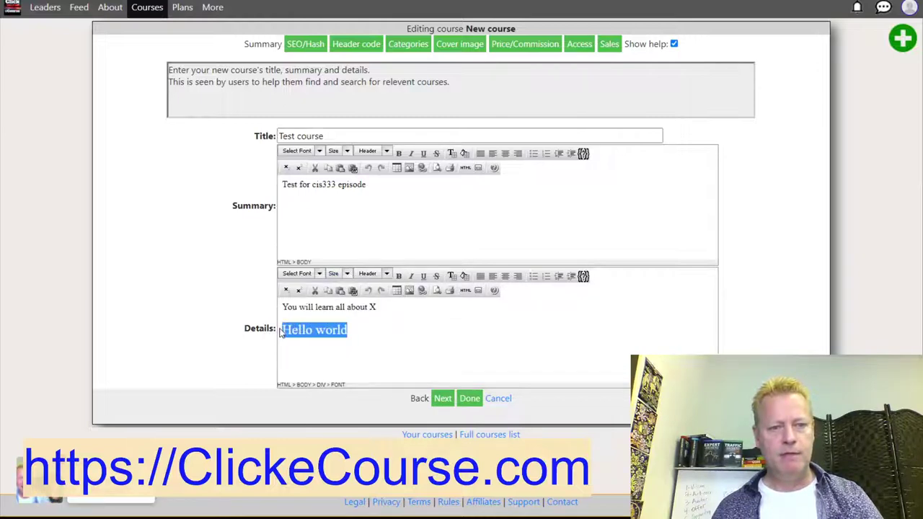
left_click(398, 276)
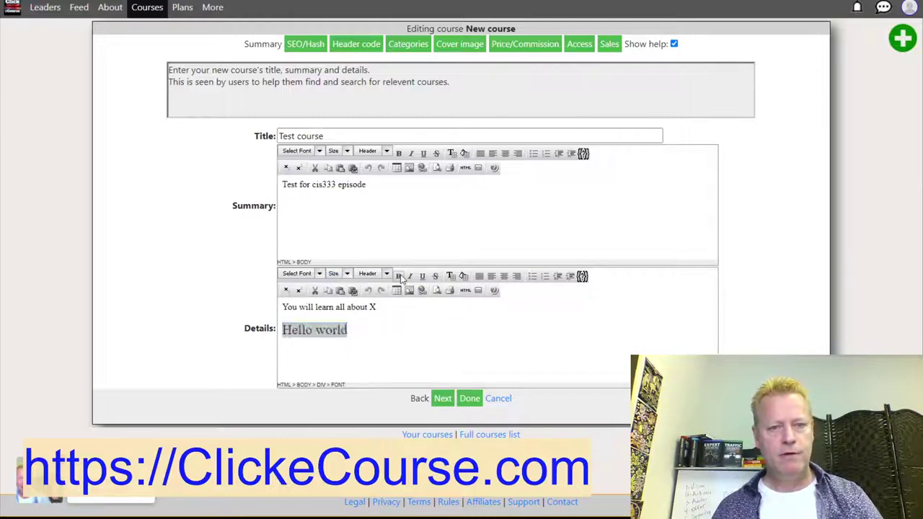
left_click(422, 328)
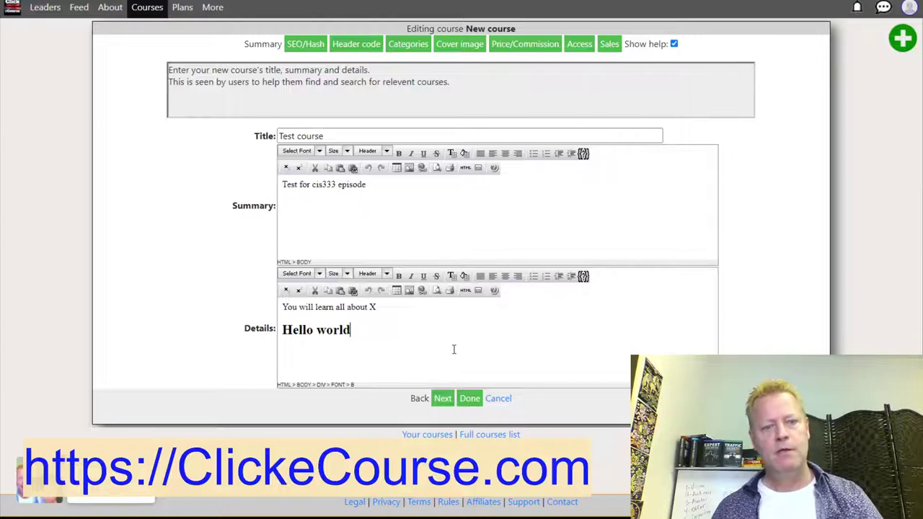
left_click(443, 401)
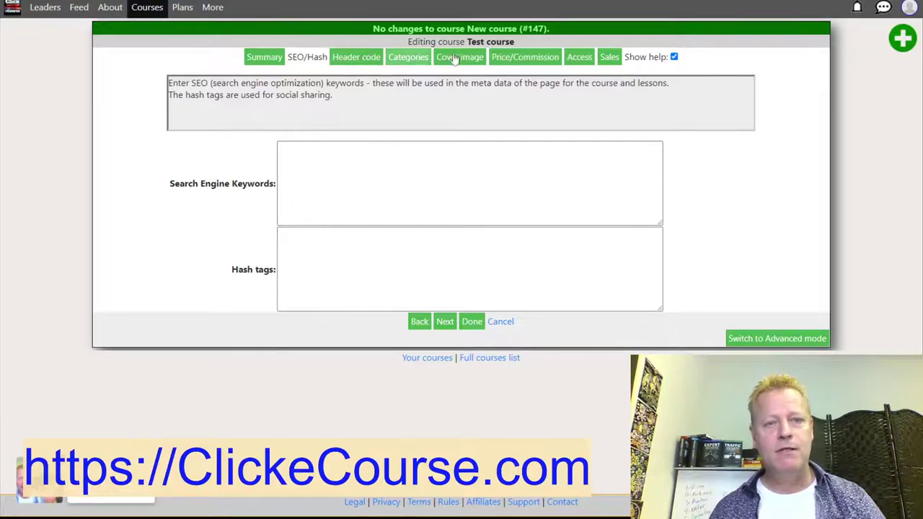
Set Test course's access to 'Unlisted: Can only access with special link' and save.
left_click(584, 60)
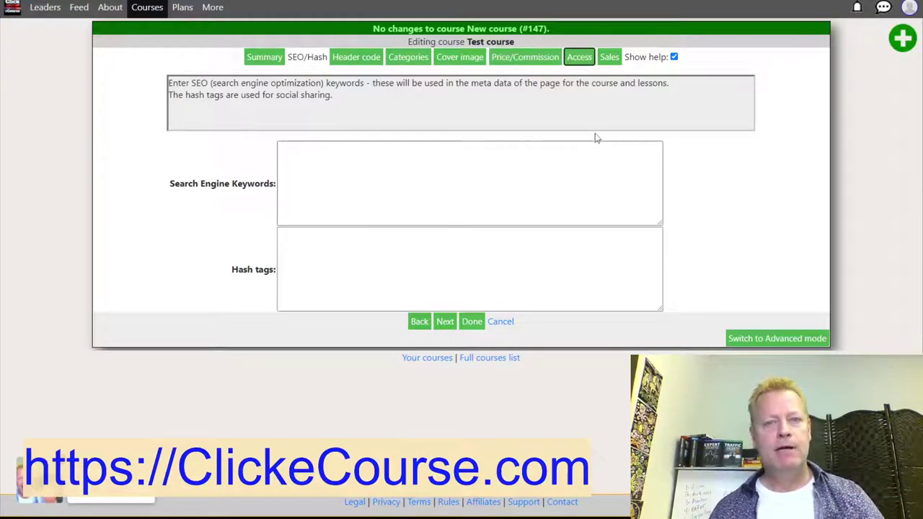
left_click(345, 148)
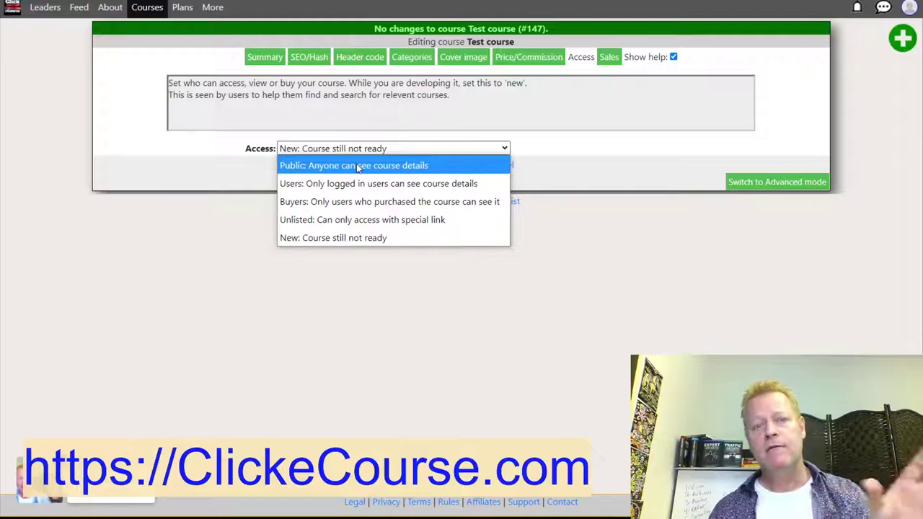
left_click(651, 155)
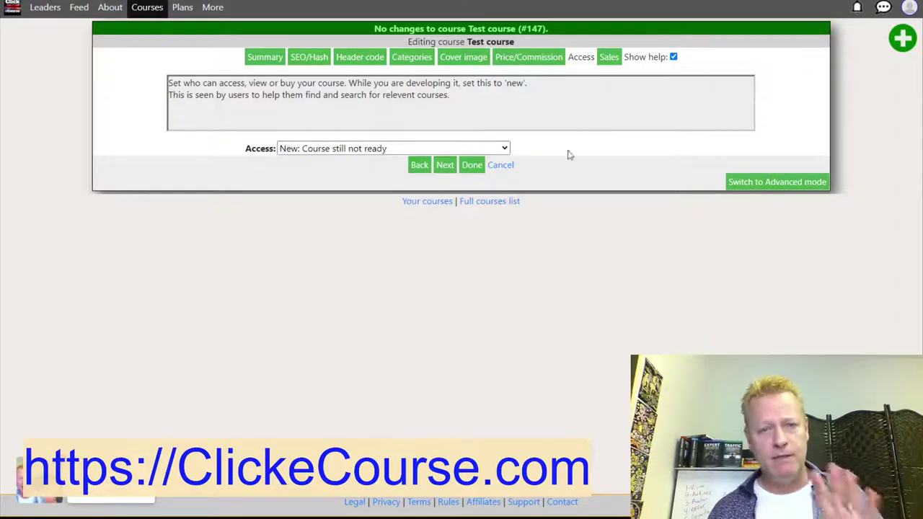
left_click(394, 149)
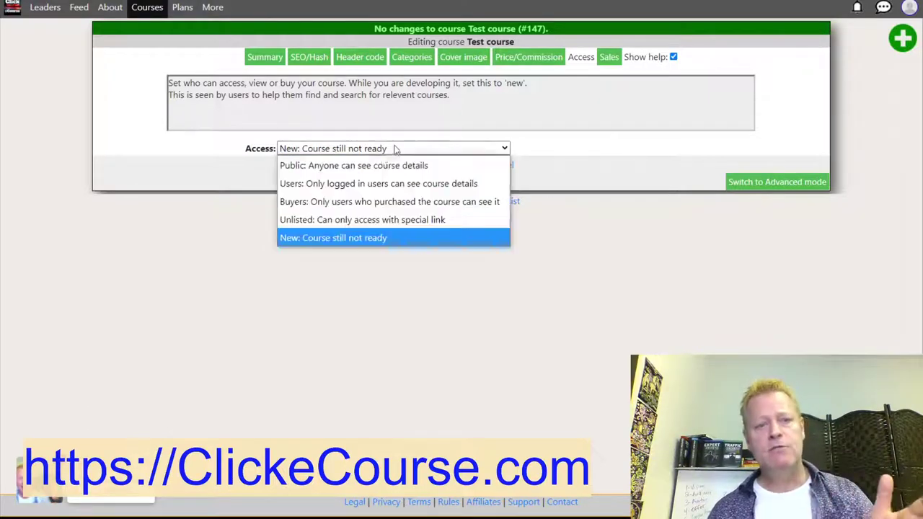
left_click(323, 225)
left_click(473, 168)
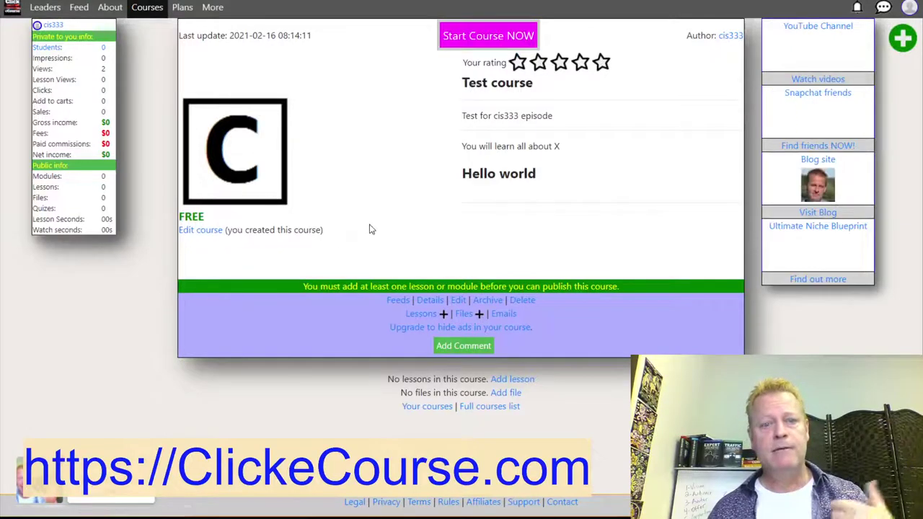
Review the Test course page's description and Hello world heading.
left_click_drag(467, 143, 552, 145)
left_click(521, 131)
left_click_drag(480, 115, 534, 137)
left_click(534, 137)
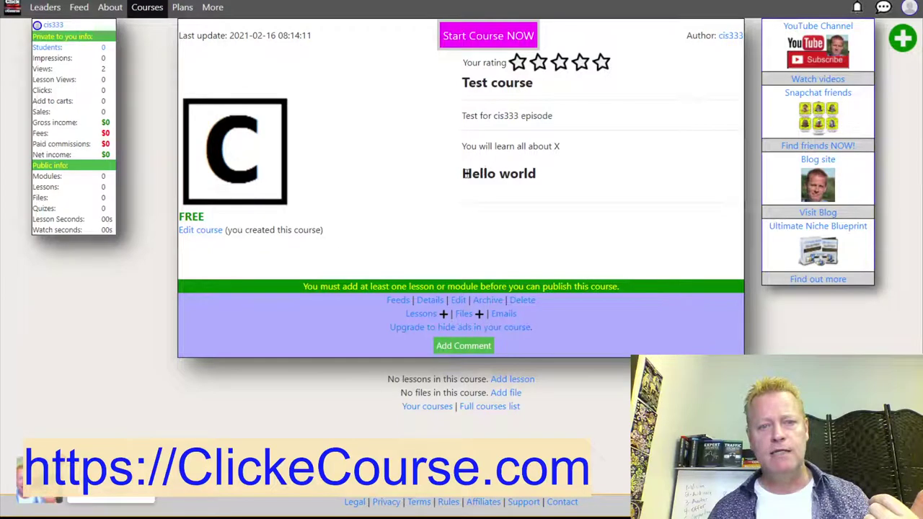
left_click_drag(468, 173, 582, 175)
left_click(584, 176)
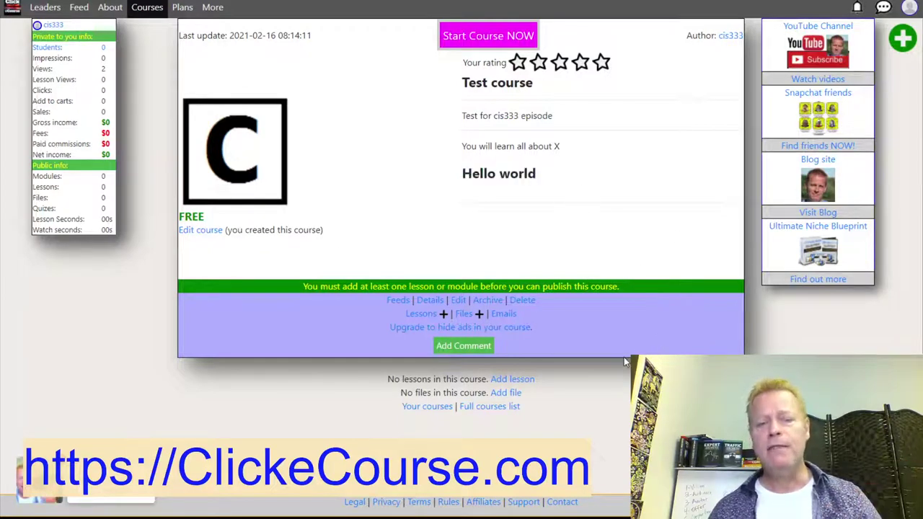
Start lesson 1 for Test course and focus its shareable link field.
left_click(443, 315)
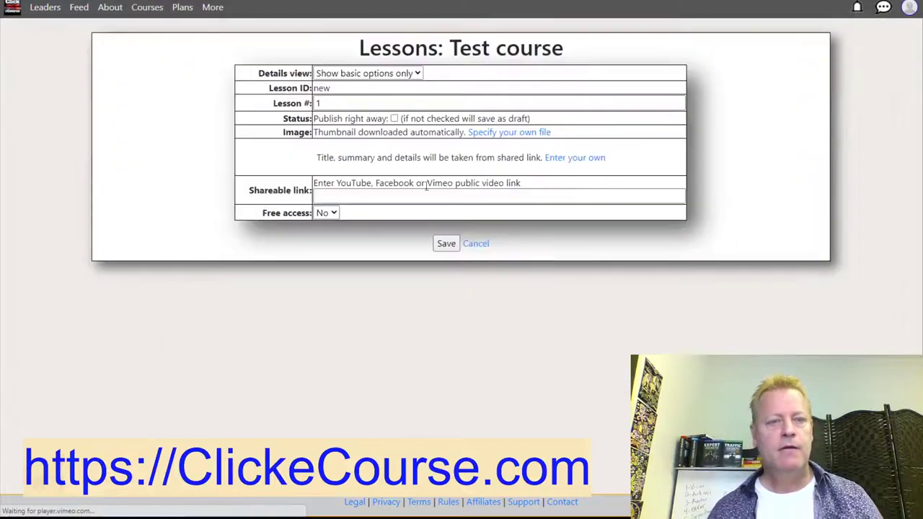
left_click(334, 213)
left_click(344, 197)
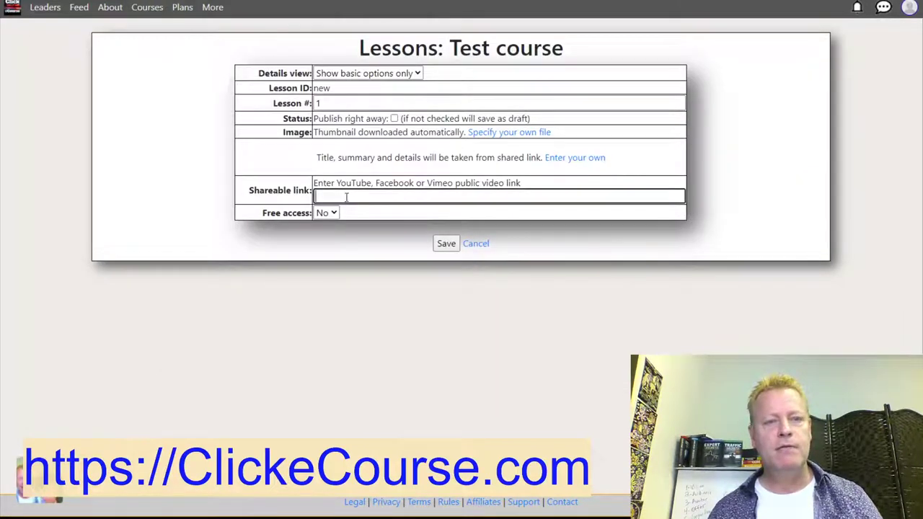
key("alt+Tab")
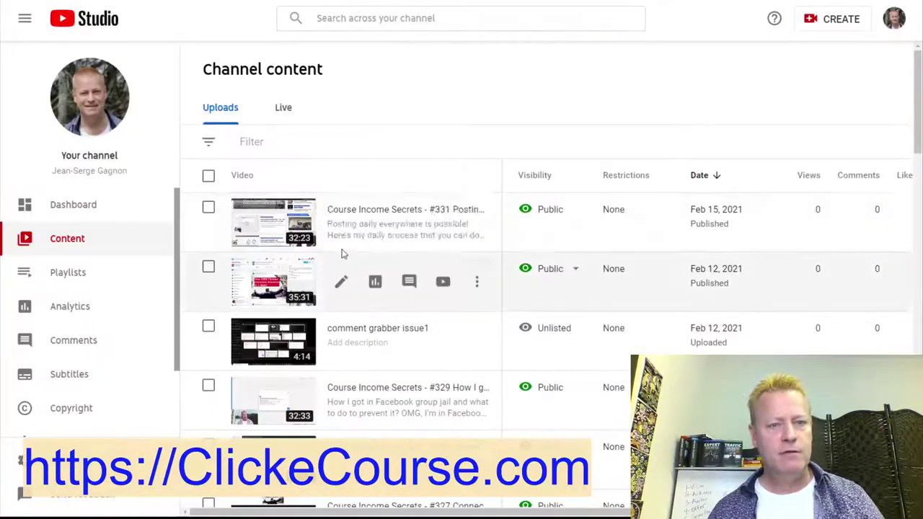
Copy the Comment Grabber OTO video's shareable link and paste it into lesson 1's link field.
scroll(390, 263, "down", 3)
scroll(390, 263, "down", 8)
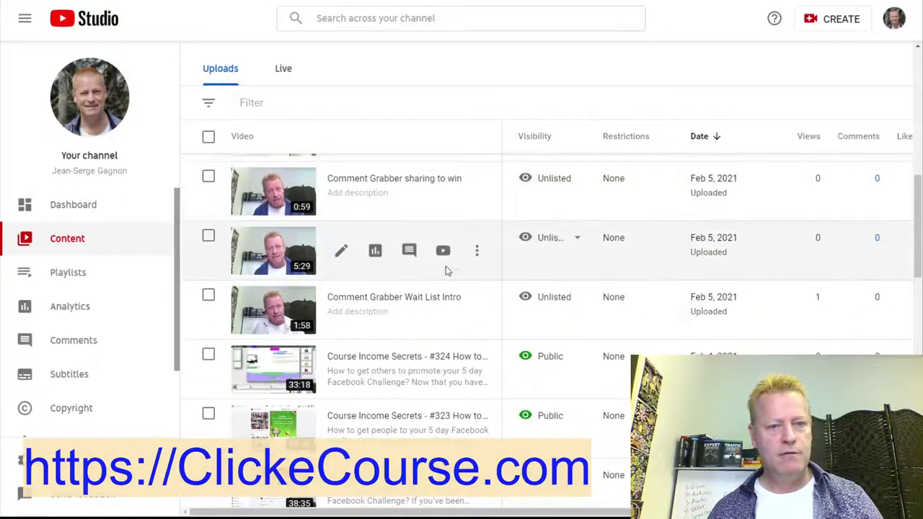
left_click(477, 254)
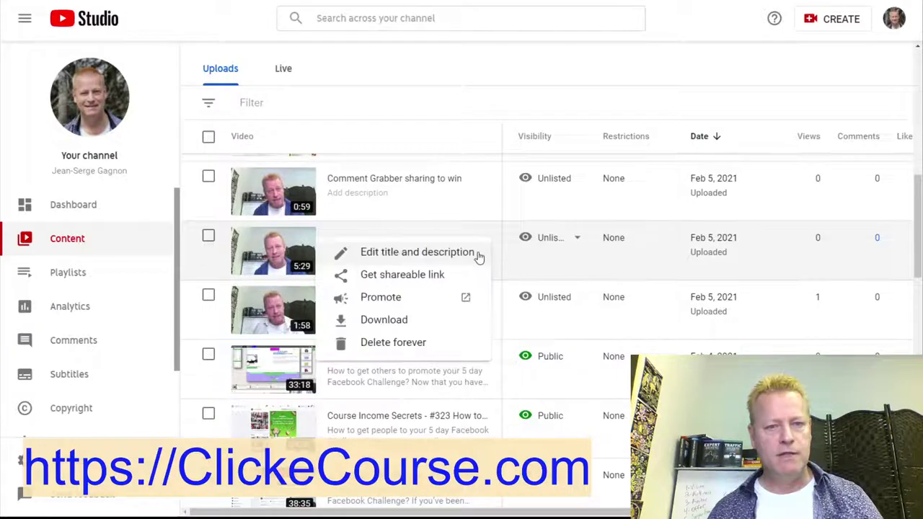
left_click(413, 275)
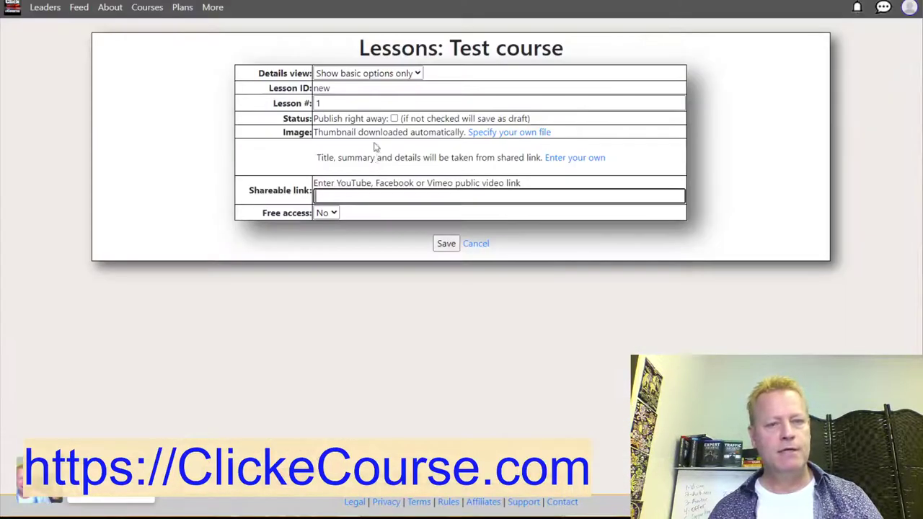
left_click(350, 197)
key("ctrl+v")
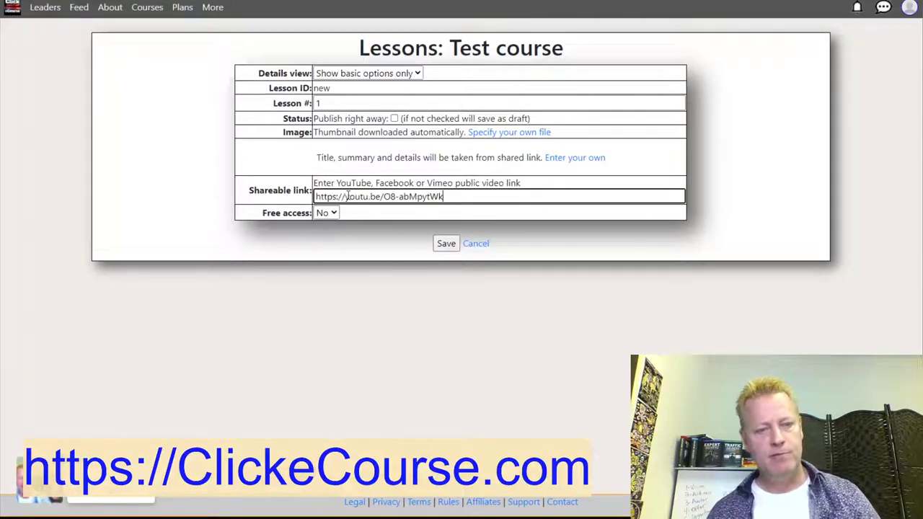
Save lesson 1, Comment Grabber OTO (5:29), as a draft and start a blank lesson 2.
left_click(445, 243)
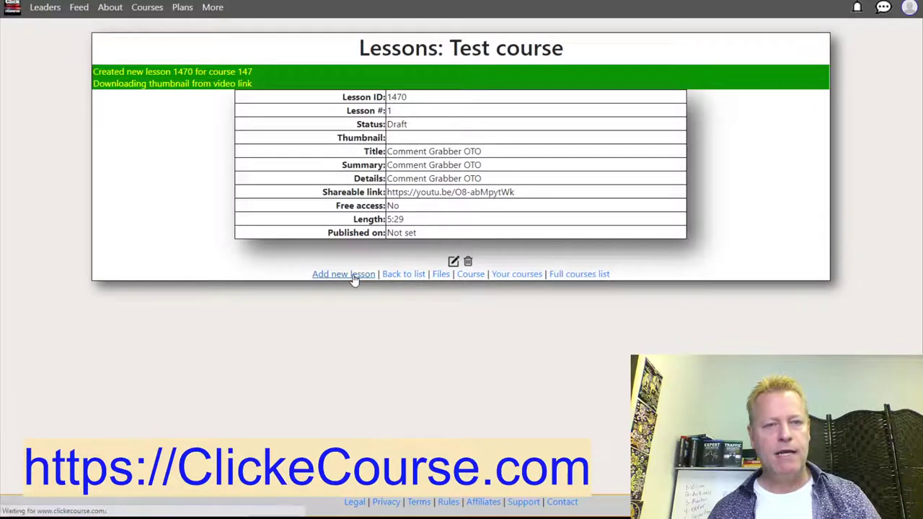
left_click(353, 277)
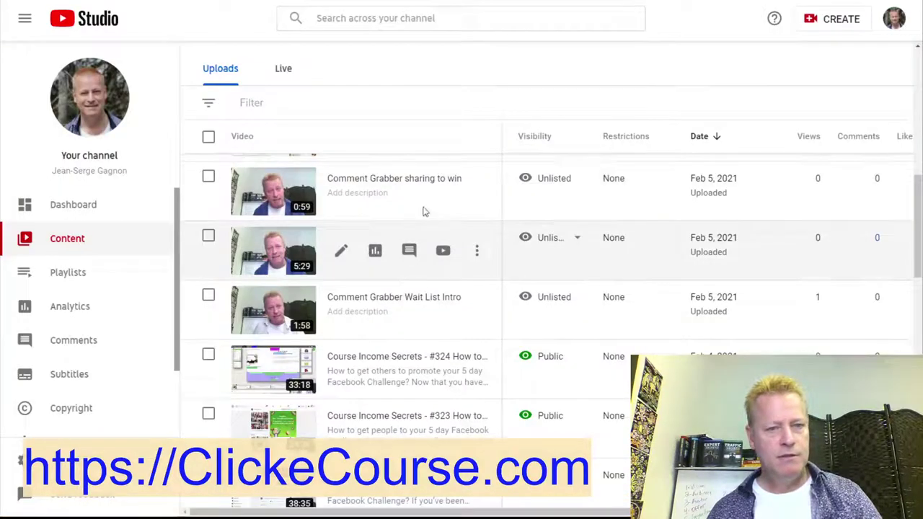
Paste the 'Comment Grabber sharing to win' video's shareable link into lesson 2 and save it.
left_click(478, 192)
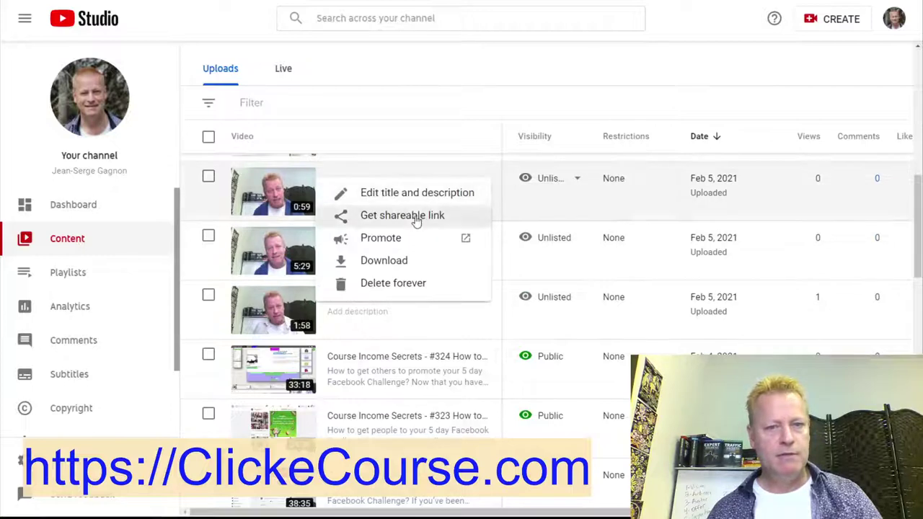
left_click(440, 215)
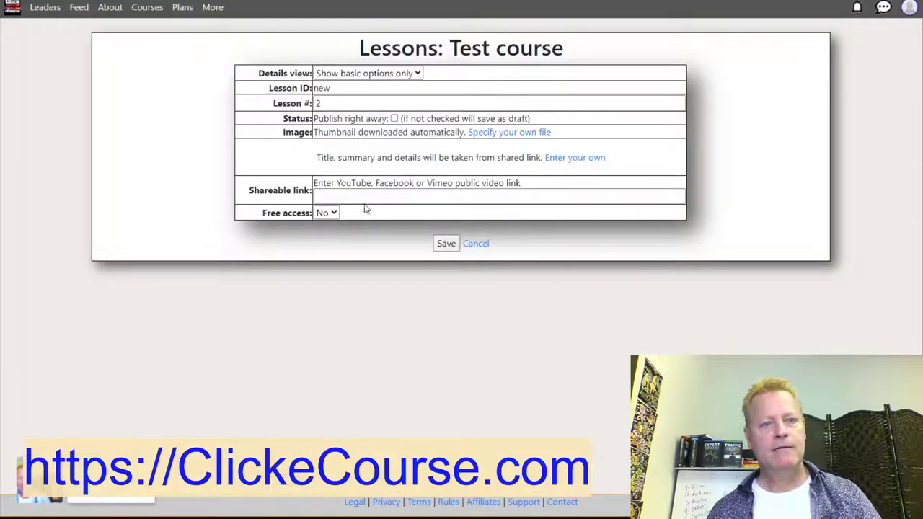
left_click(365, 196)
key("ctrl+v")
left_click(445, 243)
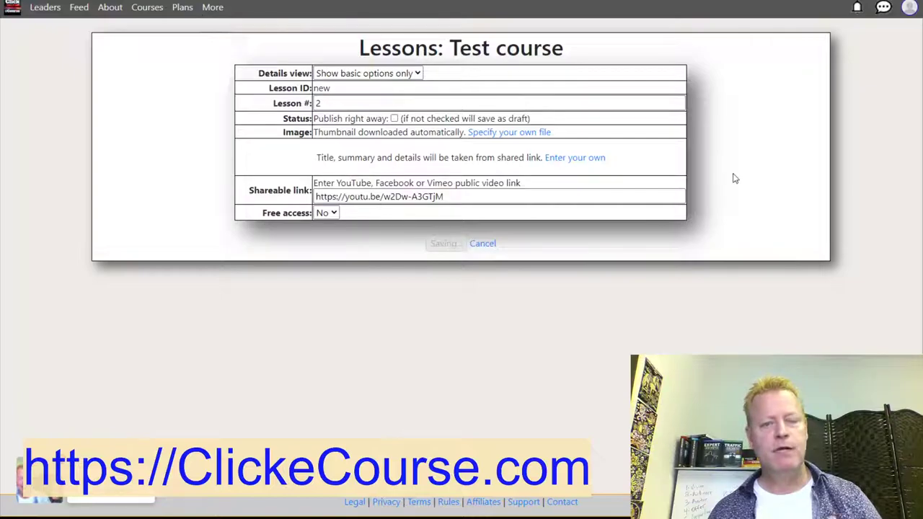
Check the plans' maximum courses and lessons limits, then go to the Courses you created page.
left_click(185, 10)
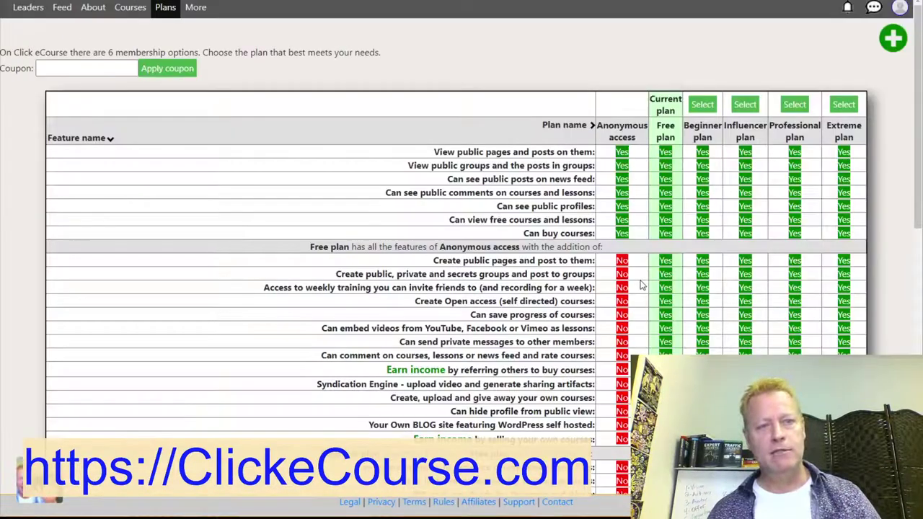
scroll(644, 276, "down", 10)
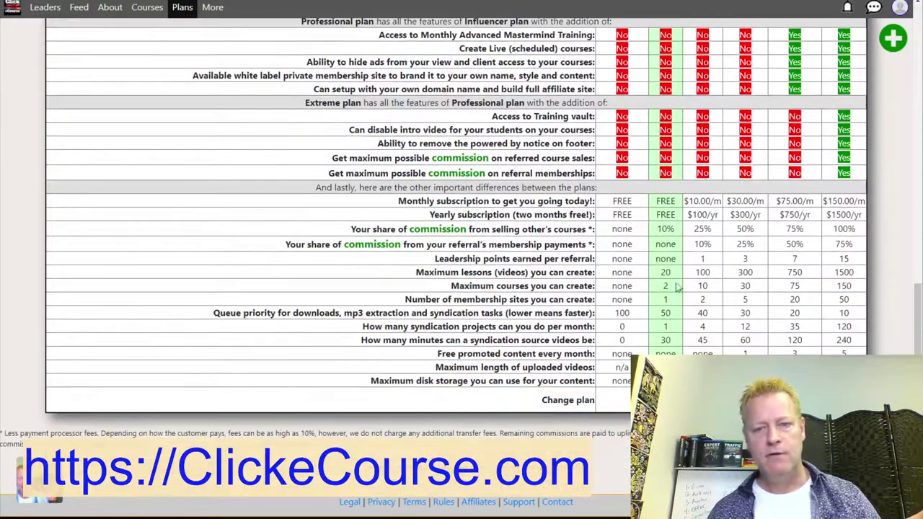
left_click_drag(462, 289, 674, 294)
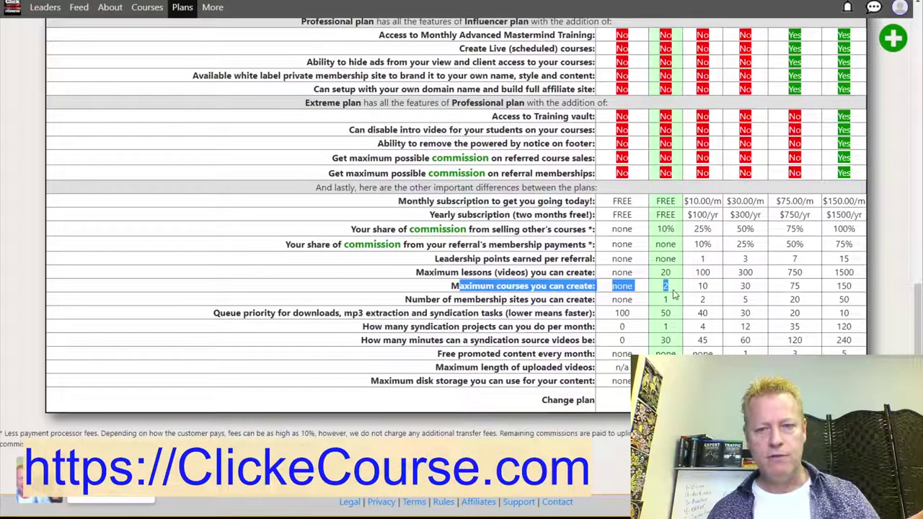
left_click_drag(470, 274, 676, 274)
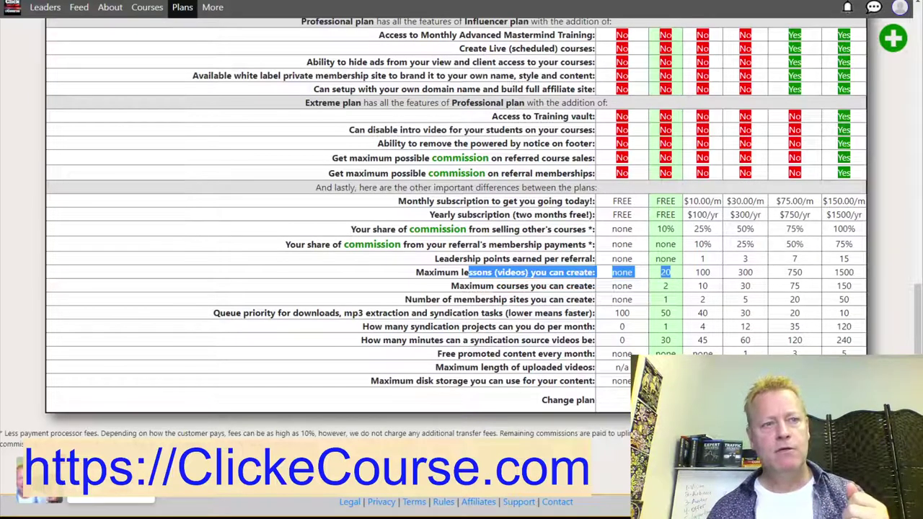
left_click(903, 8)
left_click(790, 87)
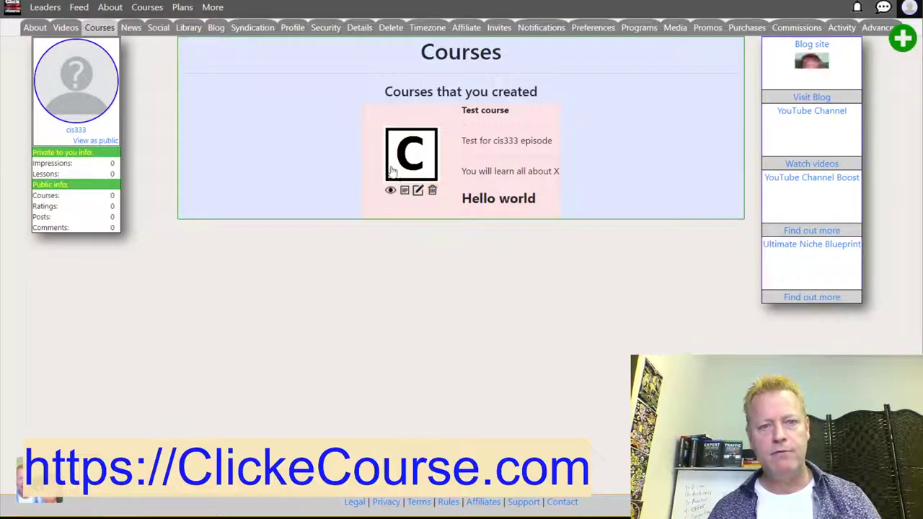
Open the Test course page and publish lesson #1 Comment Grabber OTO.
left_click(403, 155)
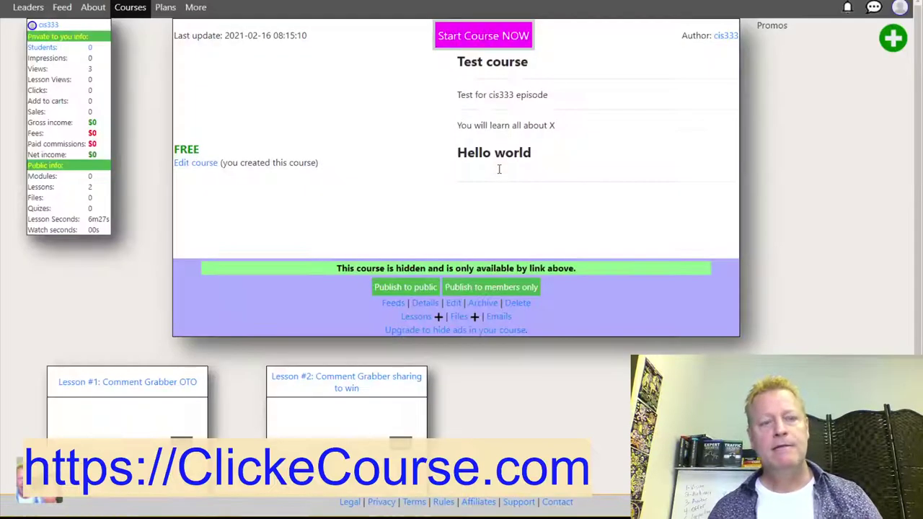
scroll(498, 173, "down", 2)
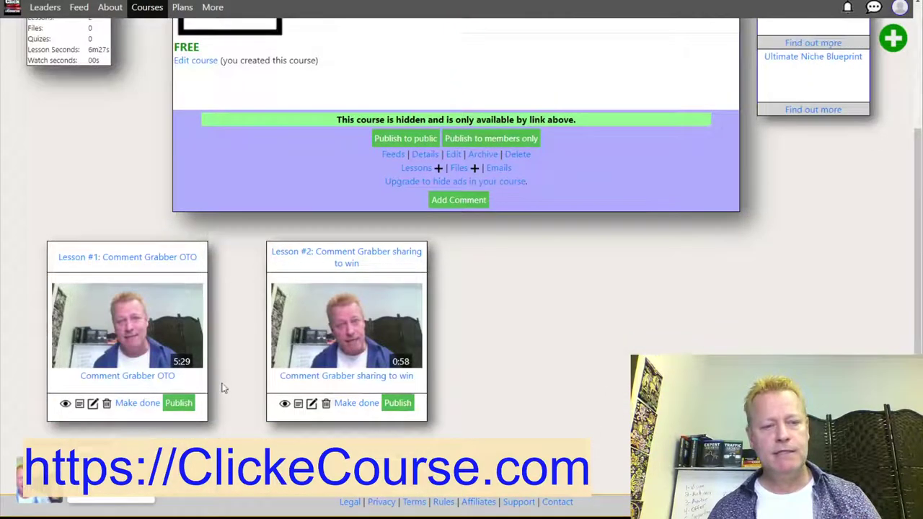
left_click(179, 404)
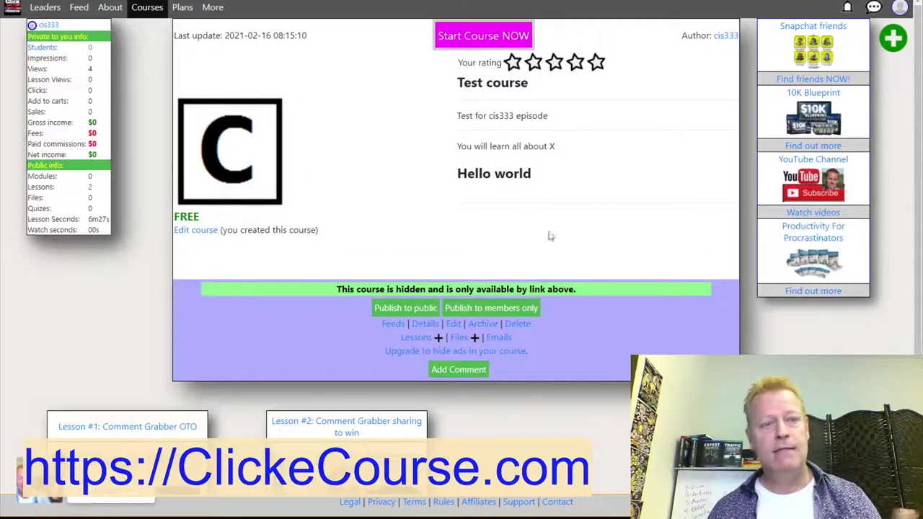
Browse the full Click eCourse course catalog.
left_click(145, 7)
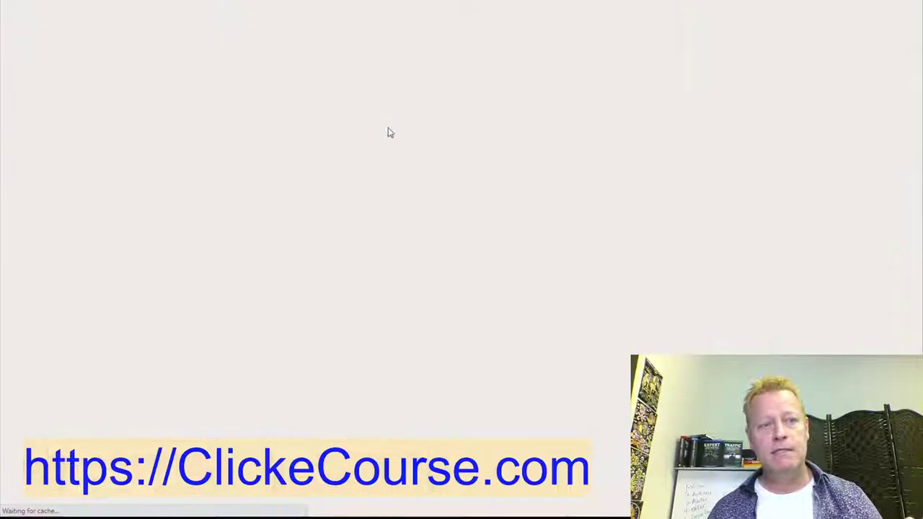
scroll(488, 204, "down", 15)
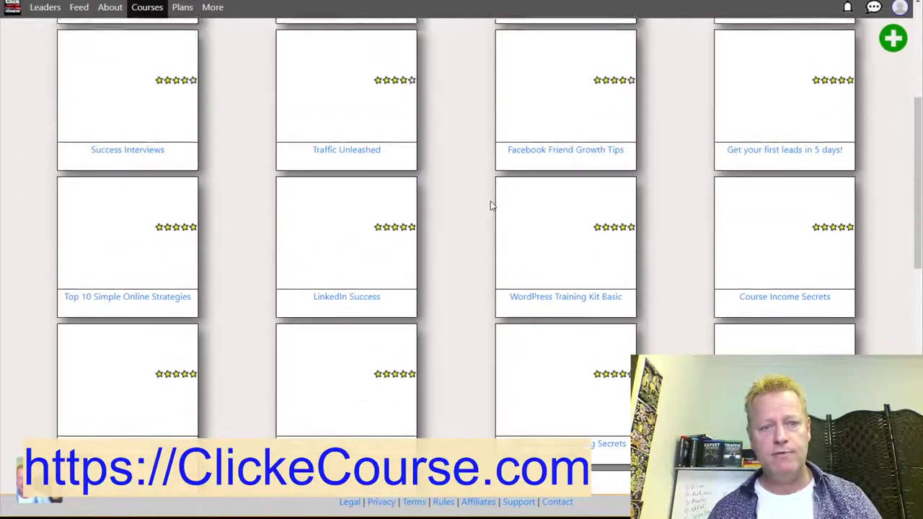
scroll(449, 217, "up", 20)
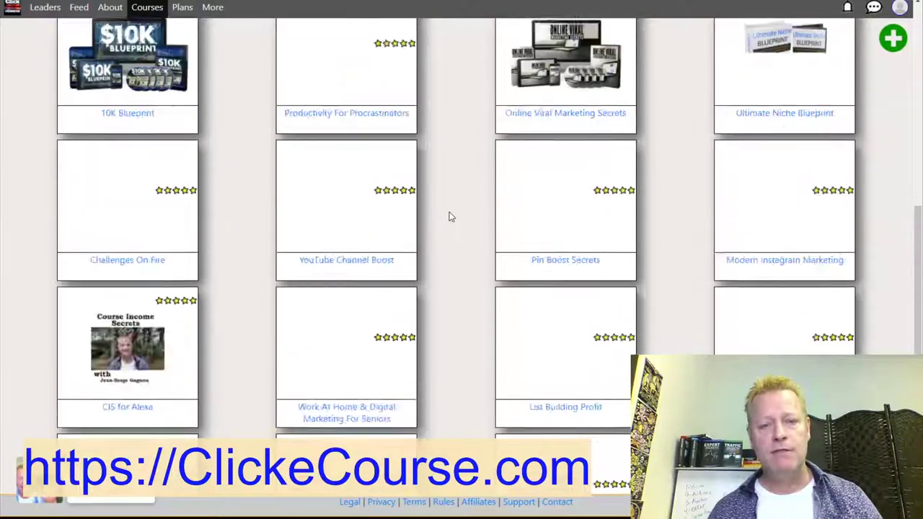
scroll(440, 217, "down", 15)
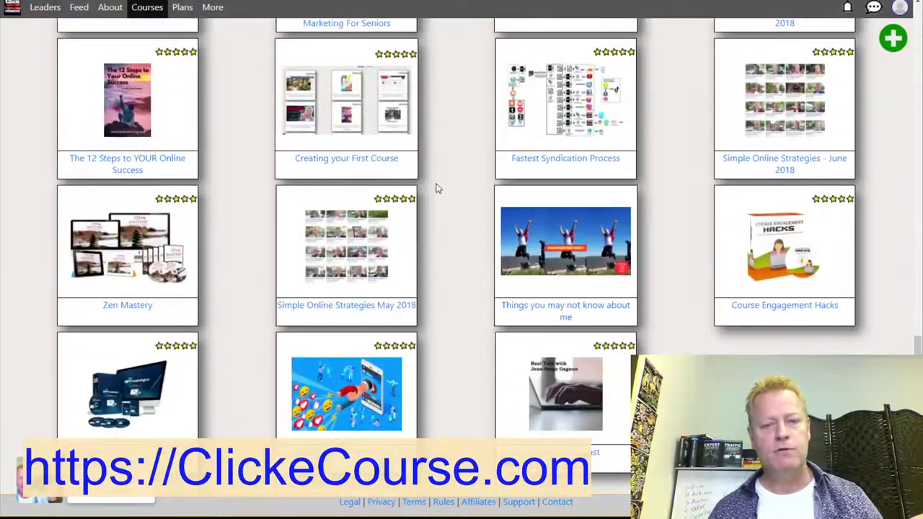
scroll(434, 189, "up", 15)
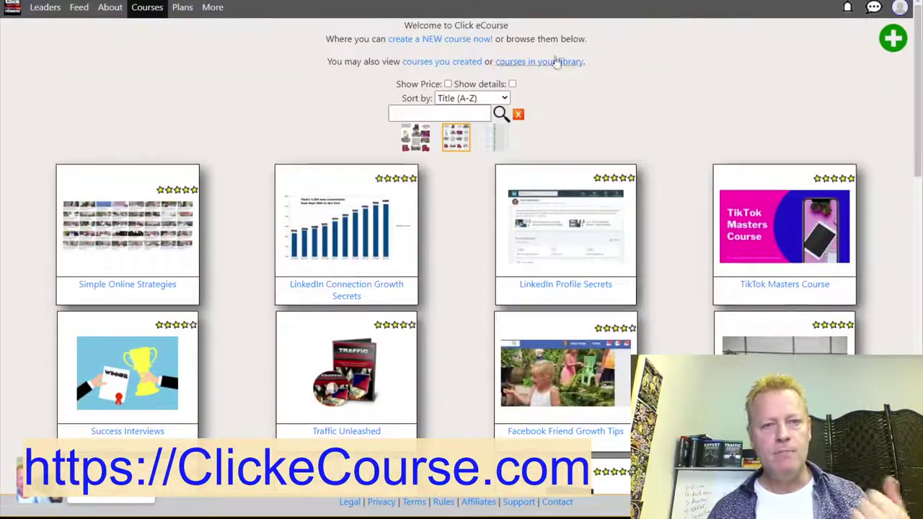
Return to the Test course page through the account's created-courses list.
left_click(900, 7)
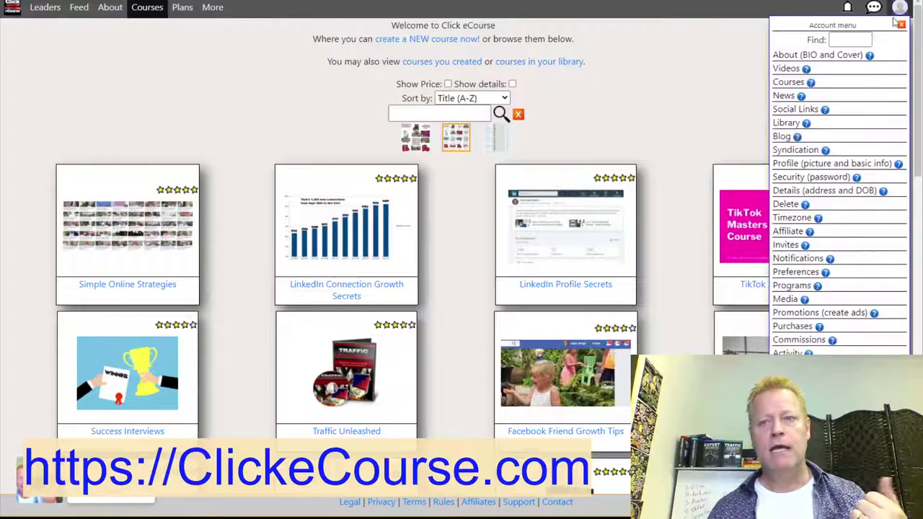
left_click(786, 83)
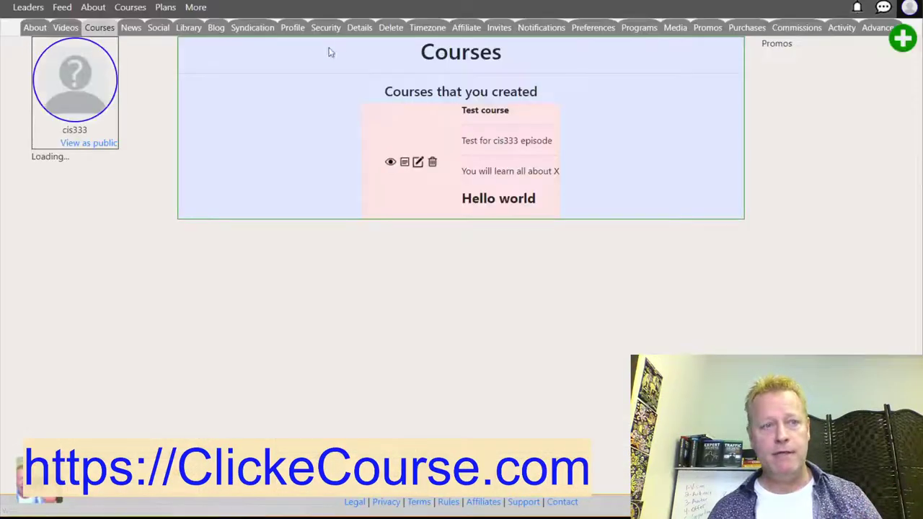
left_click(419, 139)
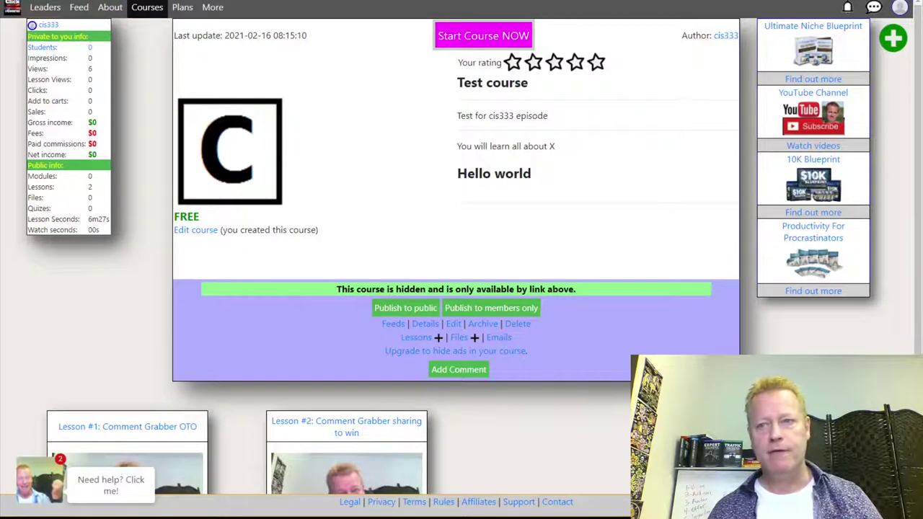
key("alt+f")
View the Test course URL as a visitor in a private window, noting the FREE label, then switch back.
left_click(829, 10)
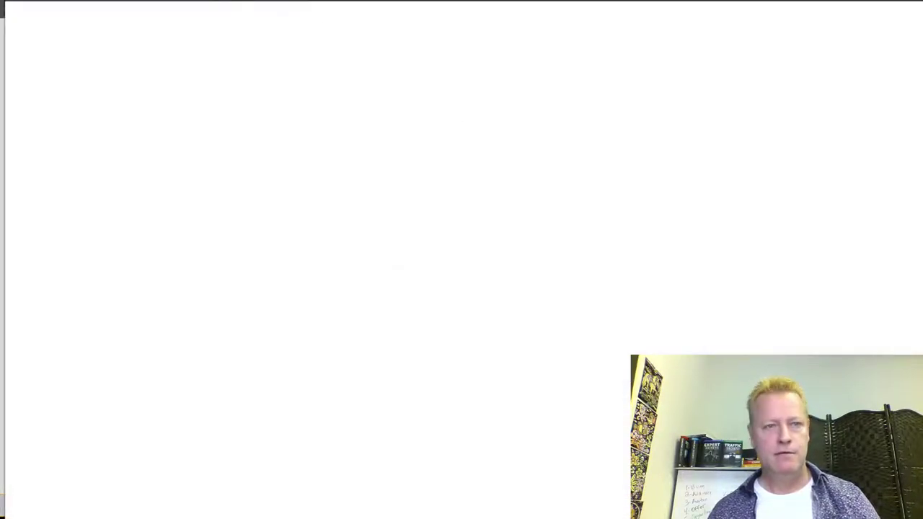
type("https://www.clickecourse.com/course/test-course/147")
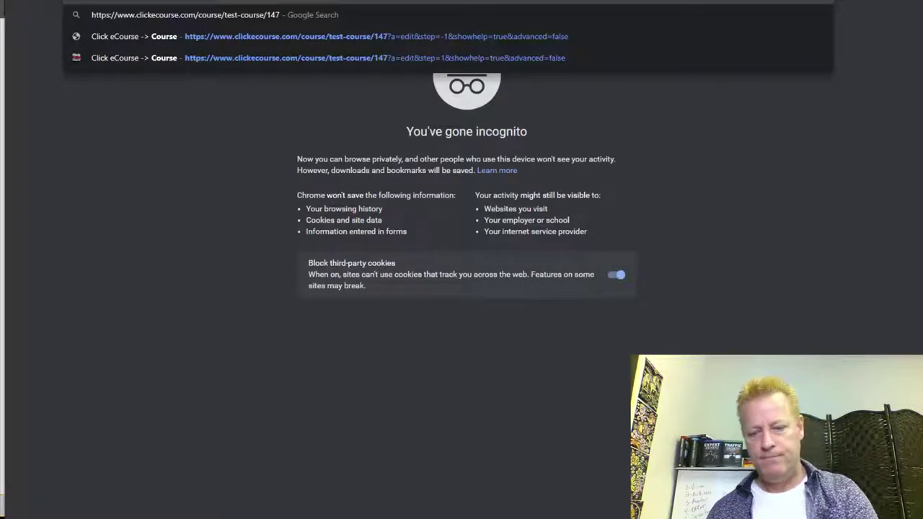
key("Return")
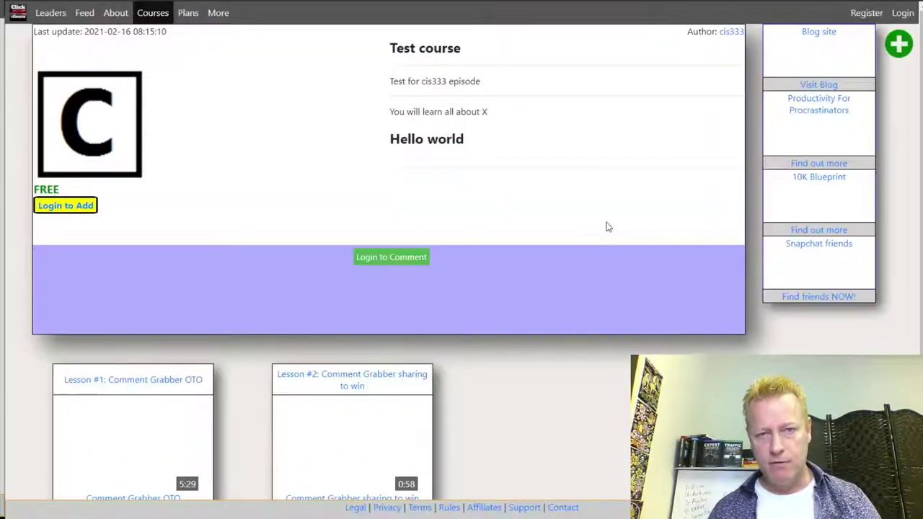
scroll(361, 345, "down", 1)
scroll(361, 345, "down", 2)
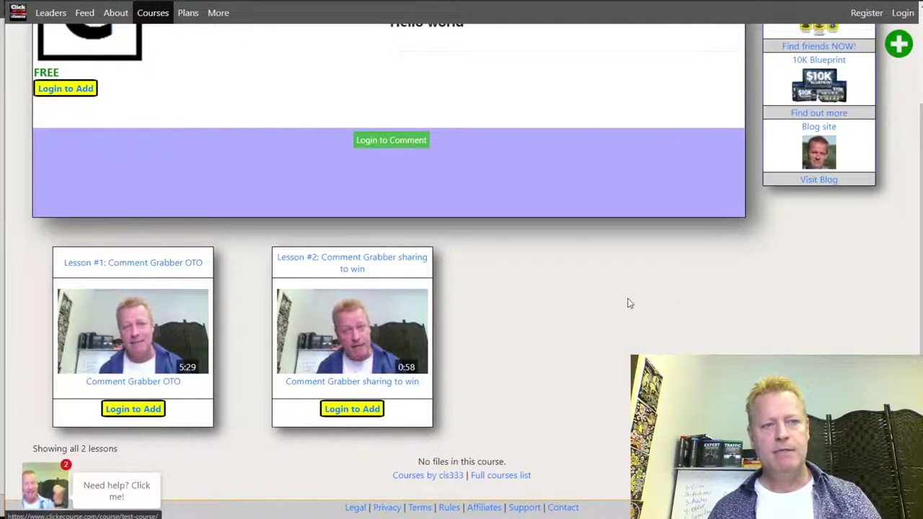
scroll(453, 296, "up", 3)
double_click(46, 189)
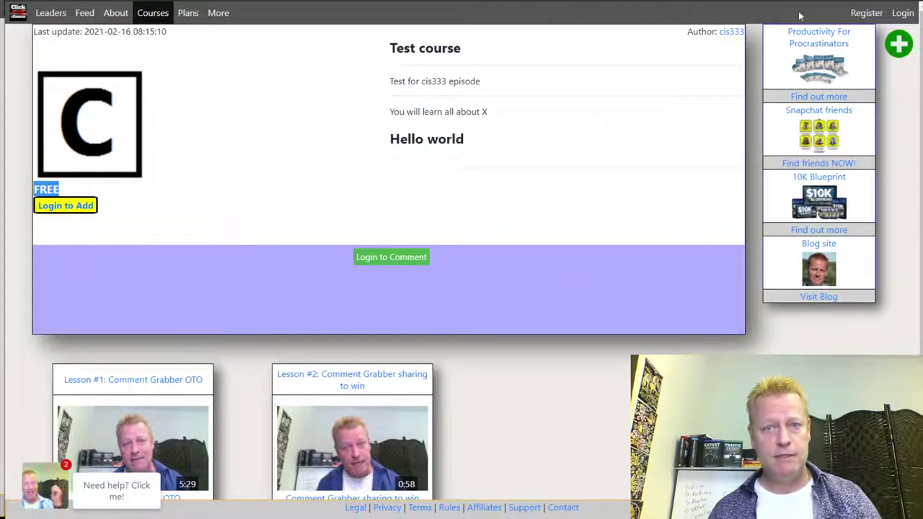
key("ctrl+Tab")
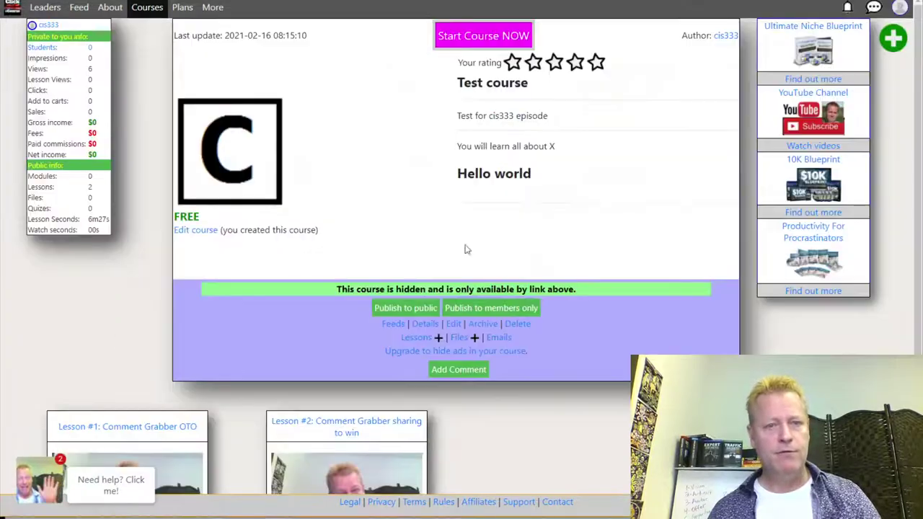
Set the Test course price to $250 with 50% commission paid to Free users.
left_click(192, 232)
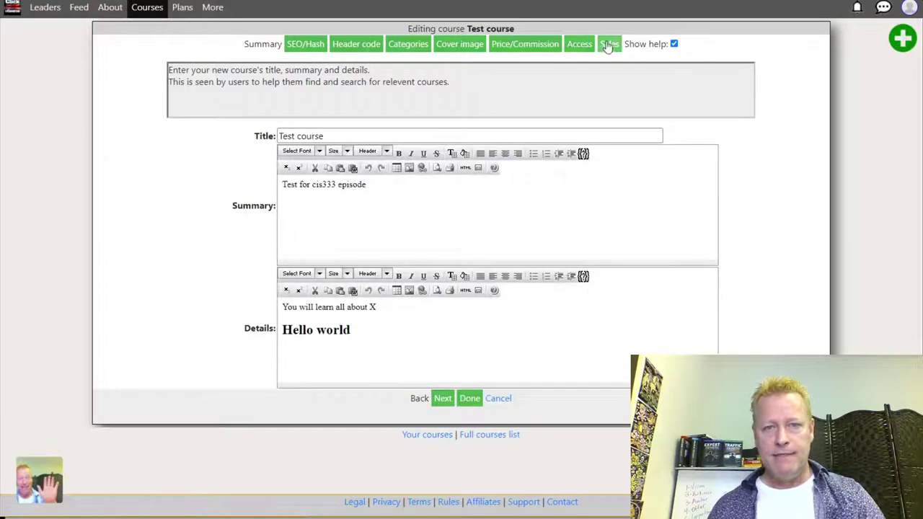
left_click(609, 44)
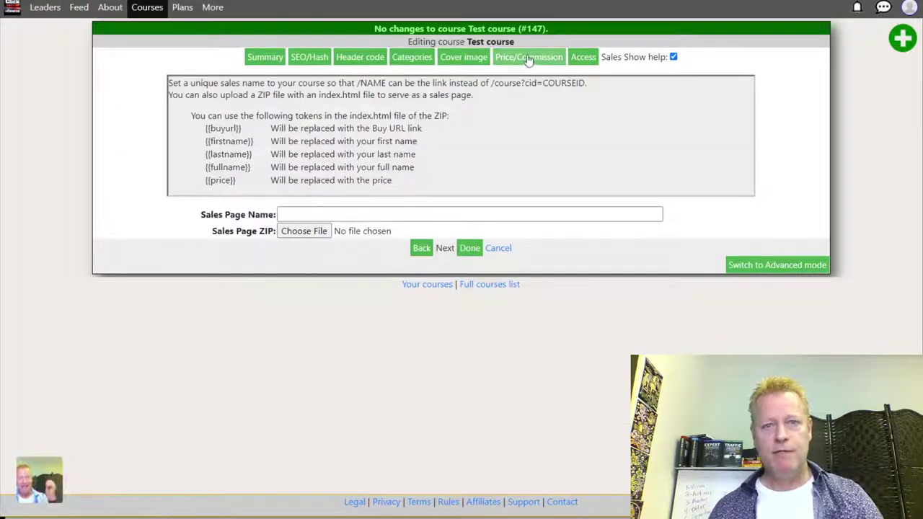
left_click(529, 61)
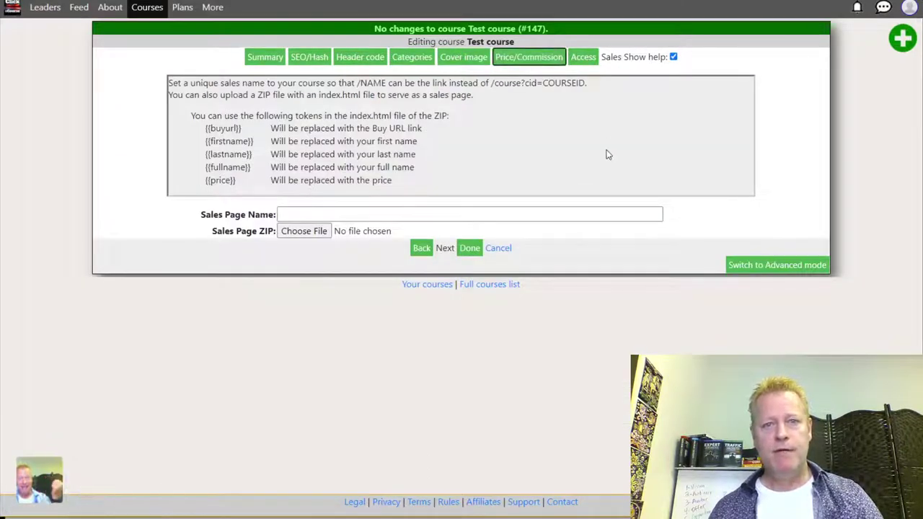
left_click(292, 157)
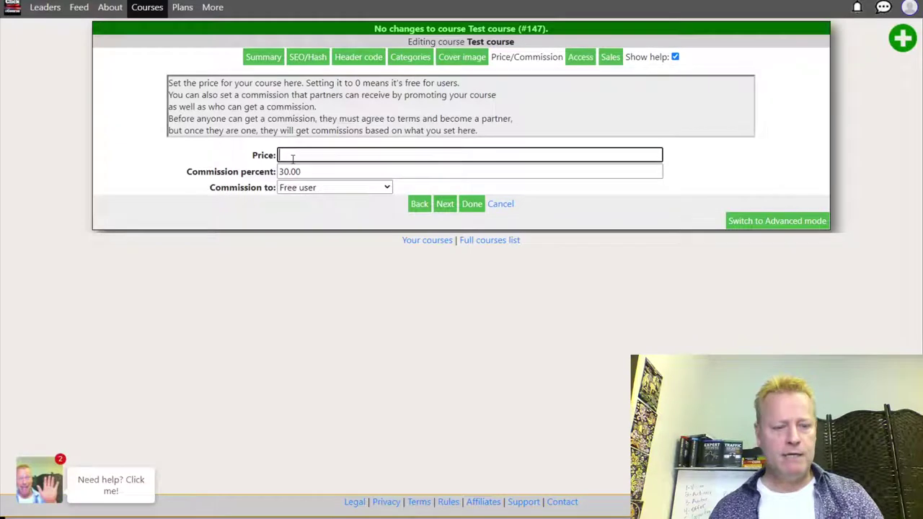
type("250")
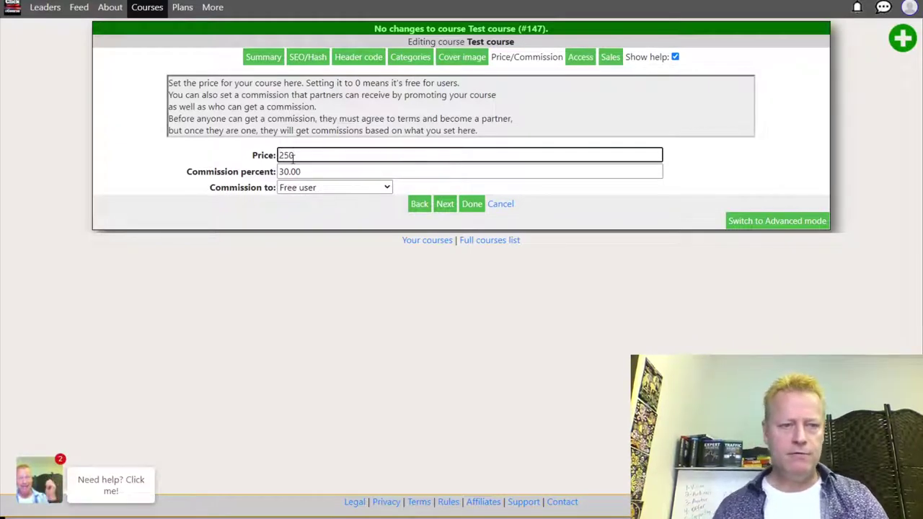
key("Tab")
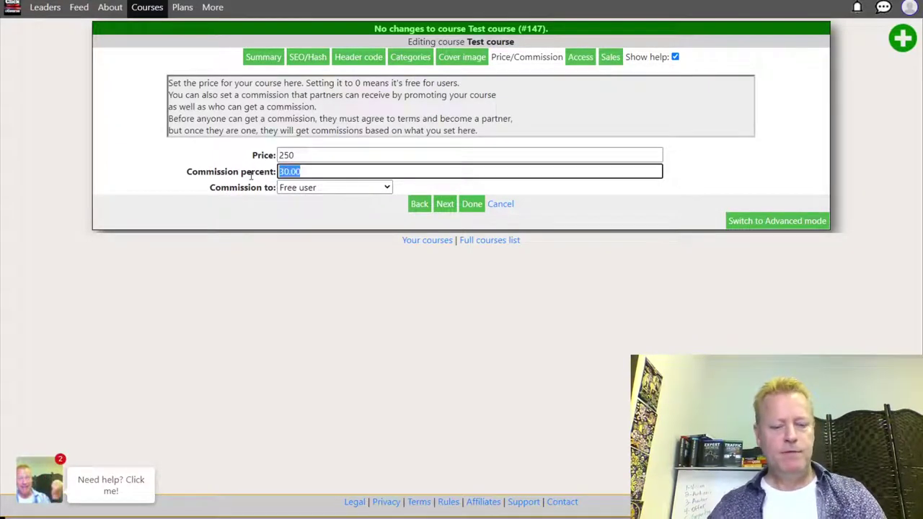
type("50")
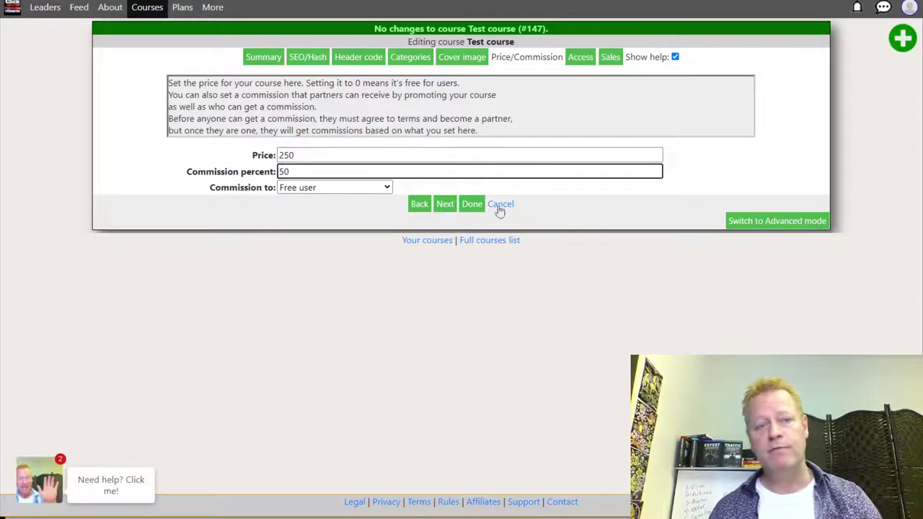
left_click(353, 190)
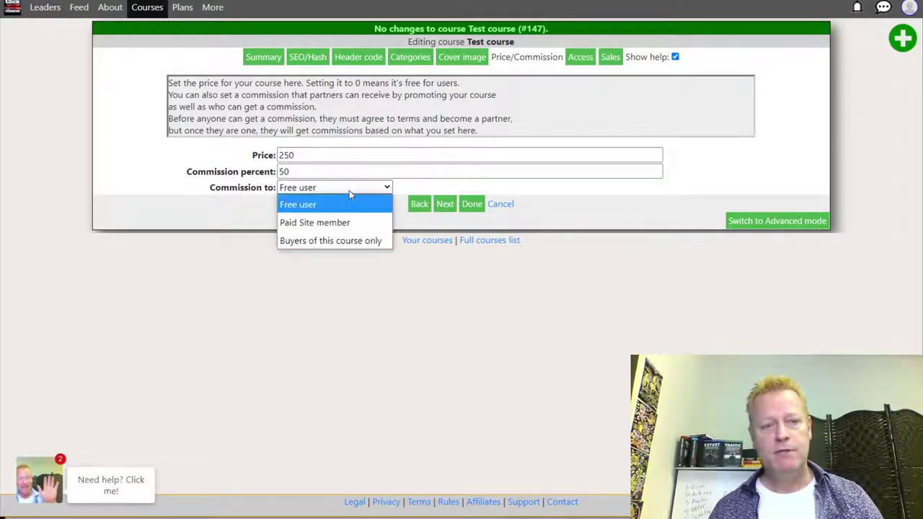
left_click(315, 205)
left_click(471, 204)
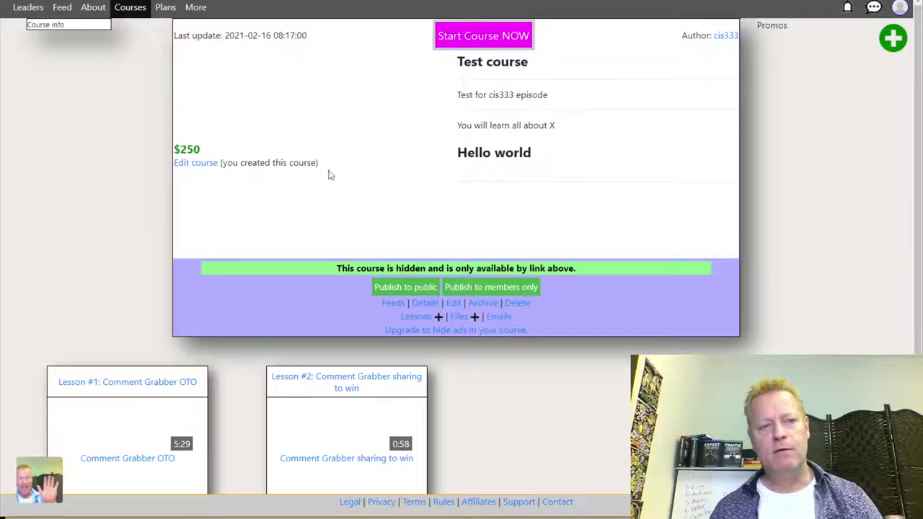
double_click(190, 208)
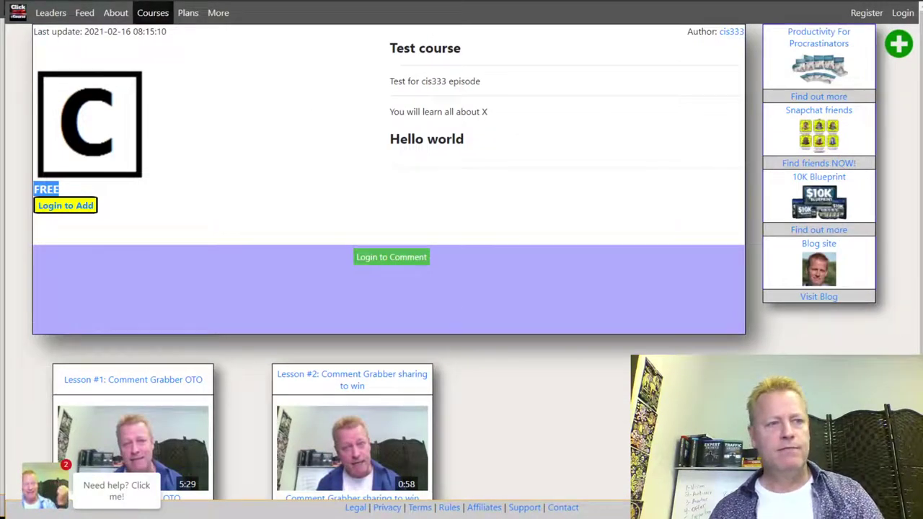
Reload the visitor page to confirm the $250 price, then bring the notes to the front.
left_click(77, 208)
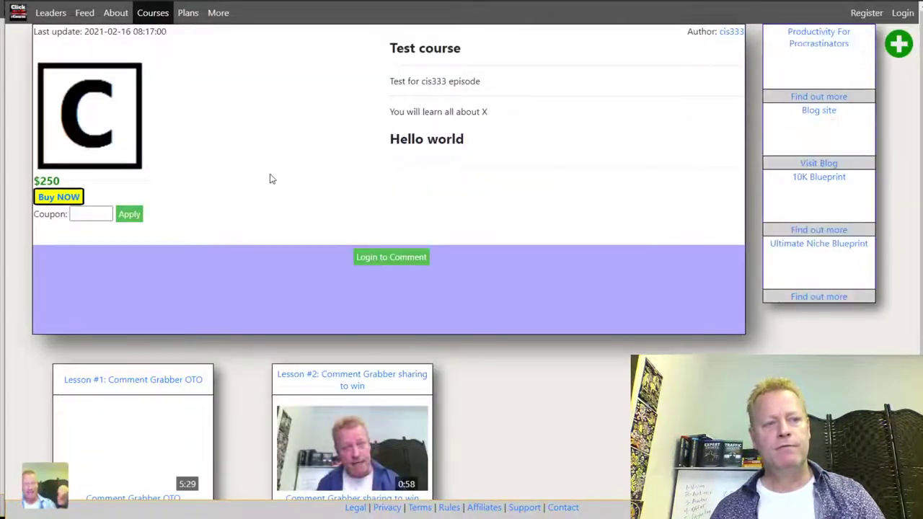
key("alt+Tab")
key("Tab")
key("Tab")
key("Tab")
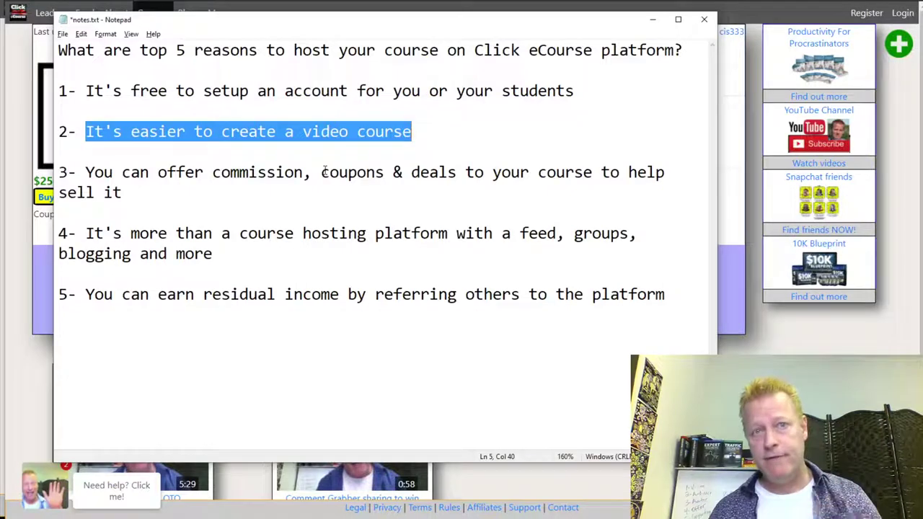
Highlight 'coupons & deals' in reason 3 of the notes, then return to the browser.
left_click_drag(322, 177, 459, 178)
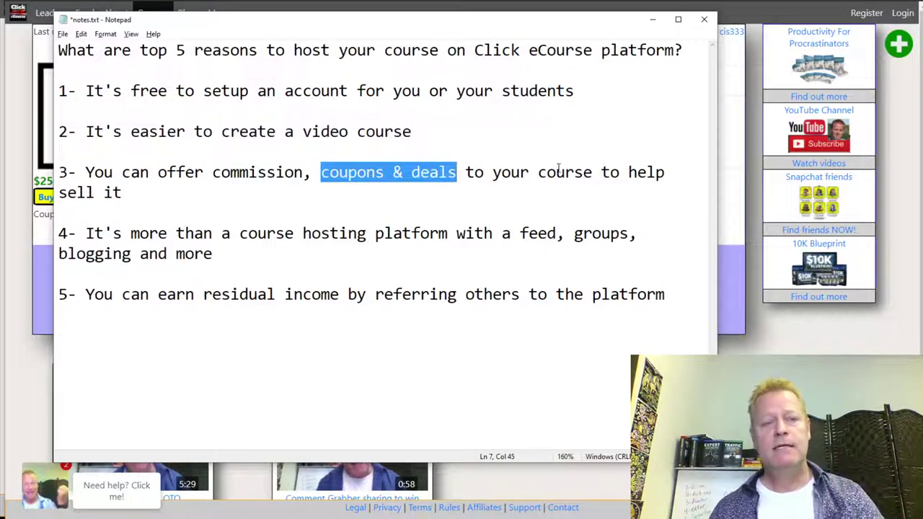
key("alt+Tab")
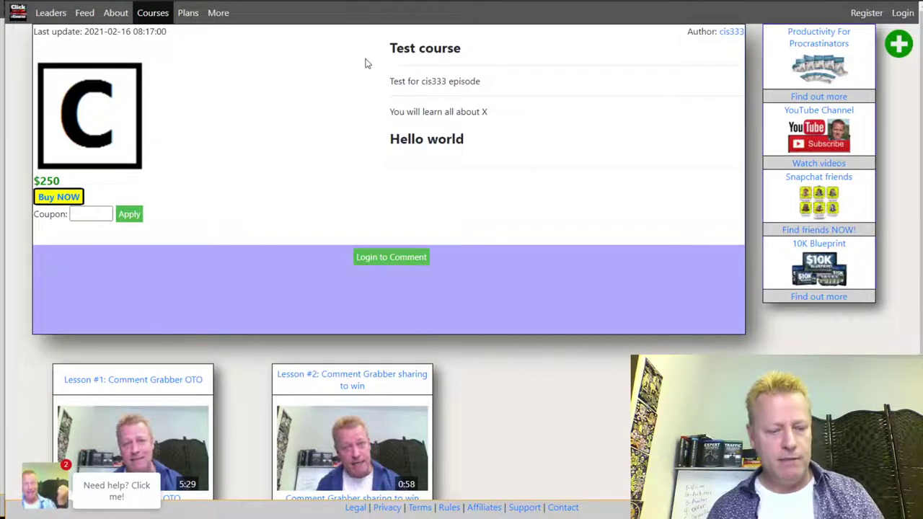
Raise the Test course price from 250 to 2500 in Price/Commission.
key("alt+Tab")
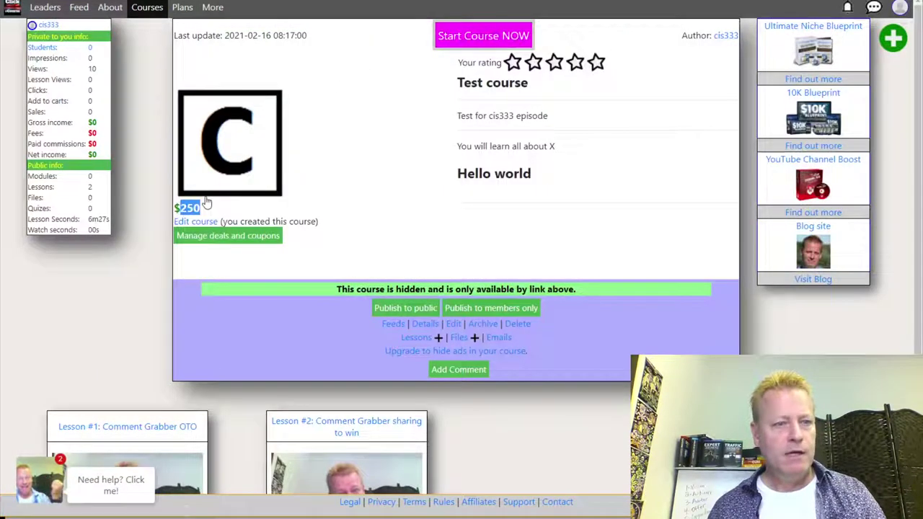
left_click(272, 213)
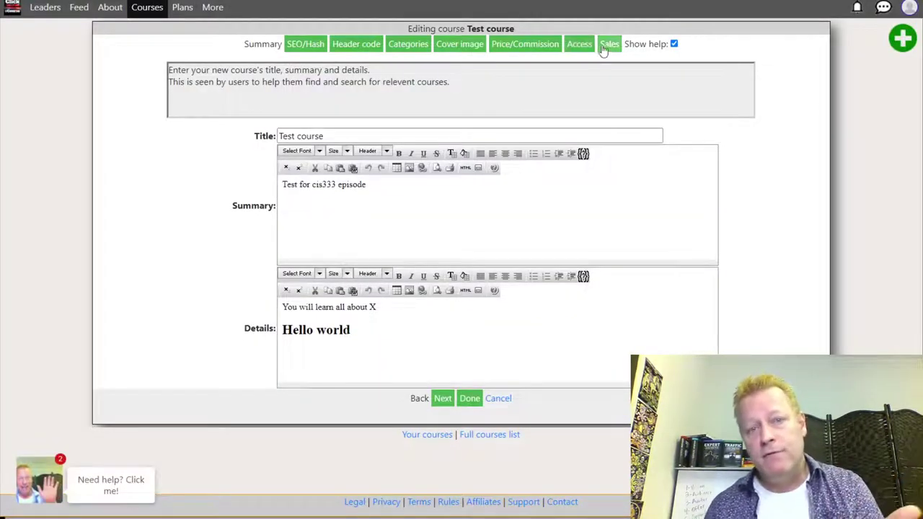
left_click(535, 46)
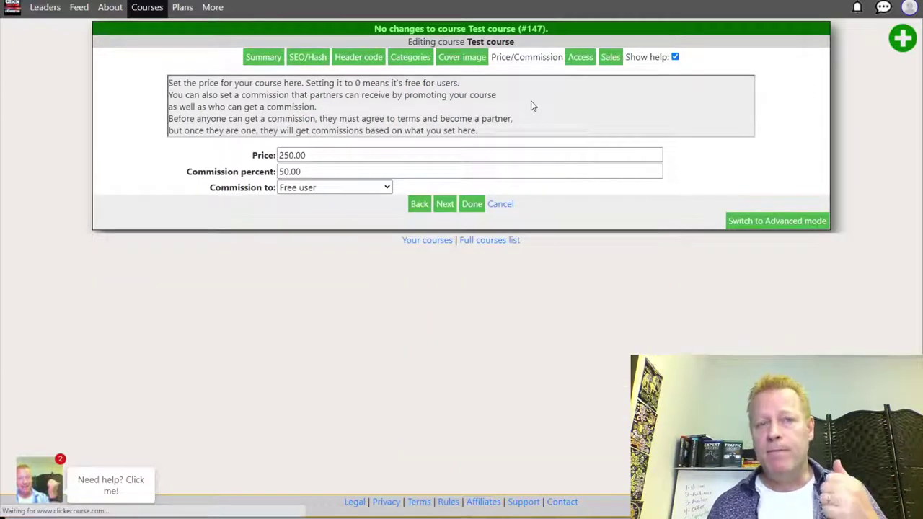
double_click(310, 153)
type("2500")
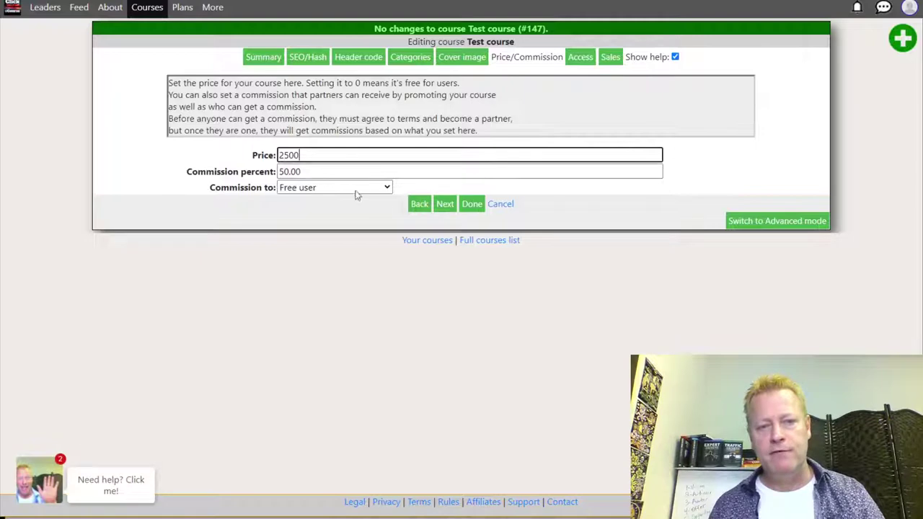
left_click(471, 203)
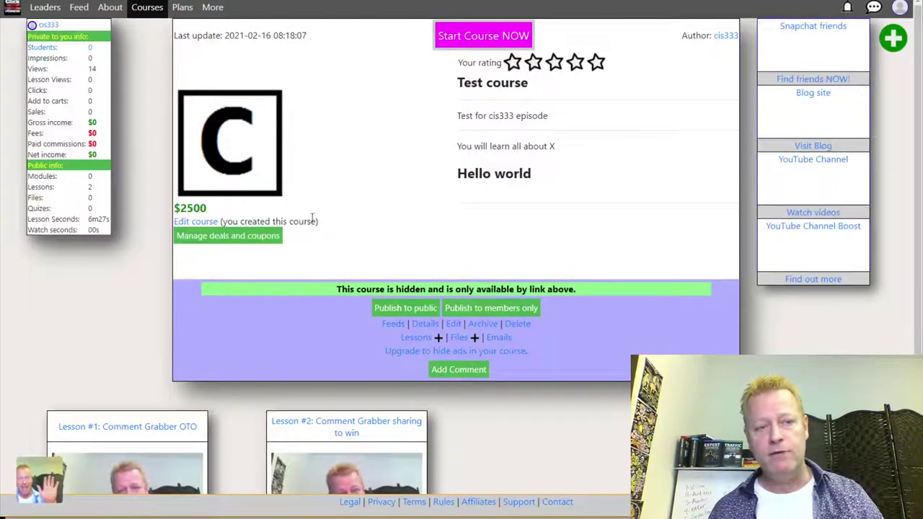
Create coupon webdeal1 priced 250 (90% off), reload to list it, and open its link options.
left_click(243, 241)
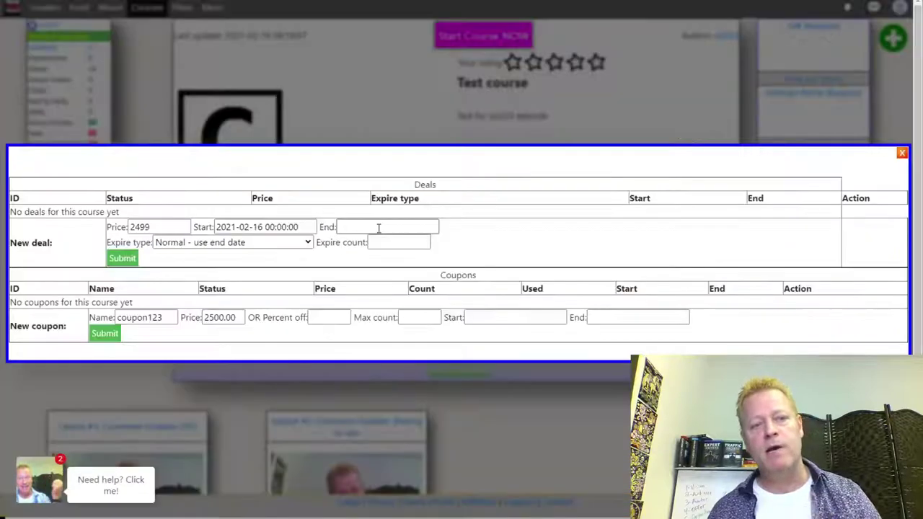
double_click(153, 317)
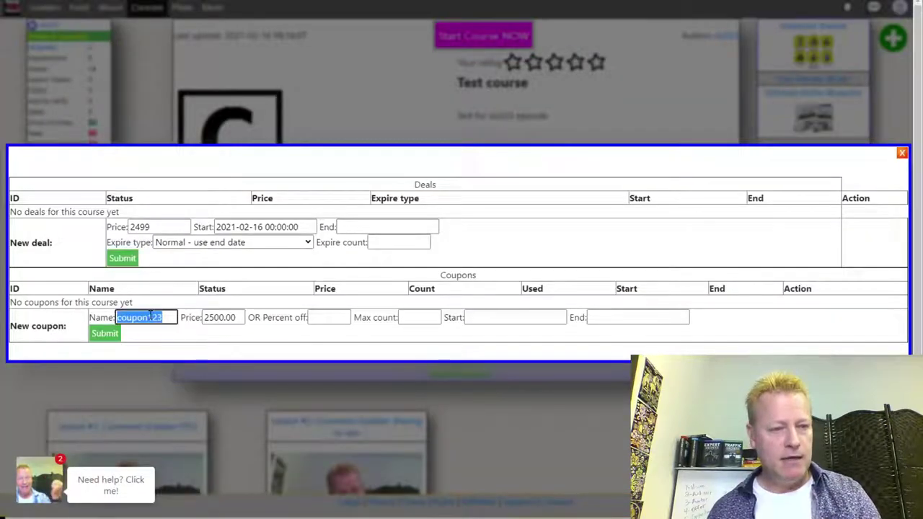
type("webdeal1")
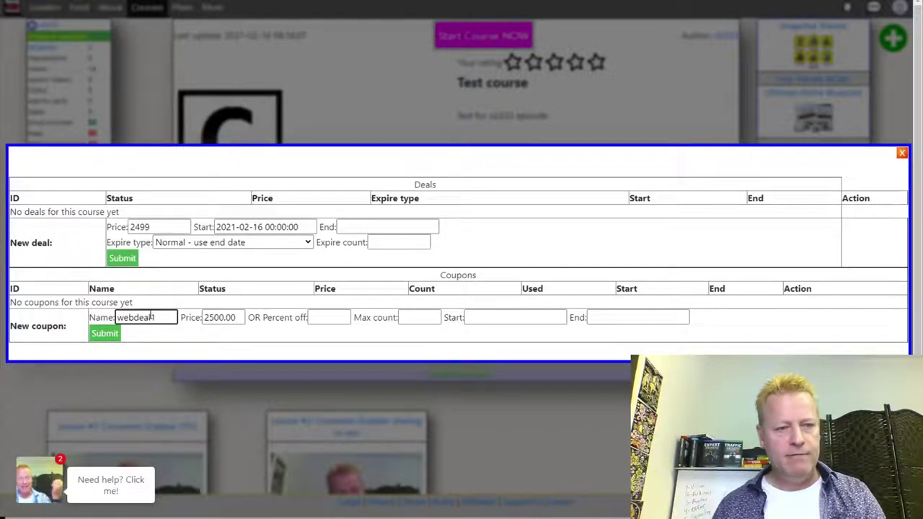
double_click(217, 318)
type("250")
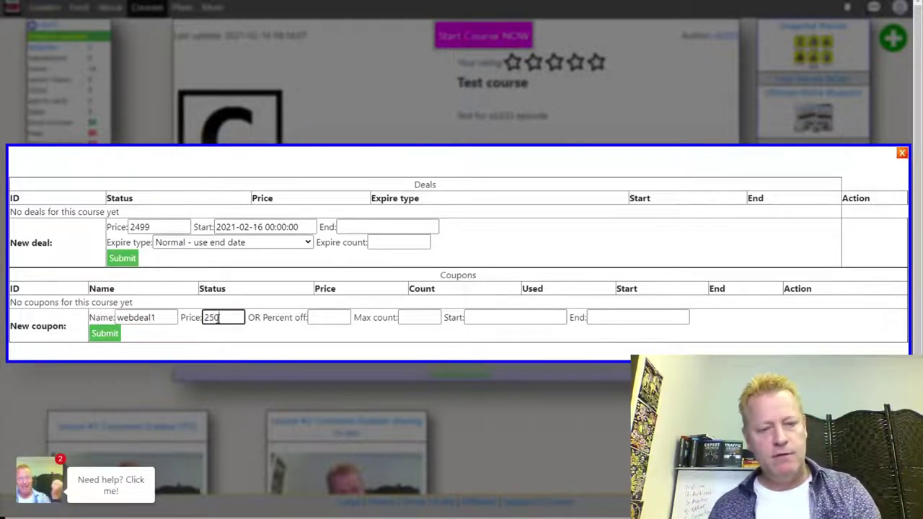
key("Tab")
left_click(105, 333)
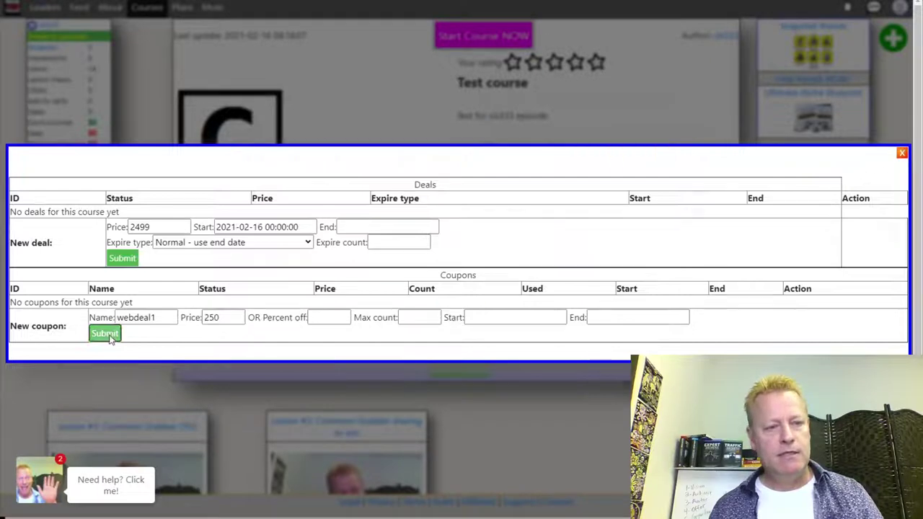
left_click(456, 267)
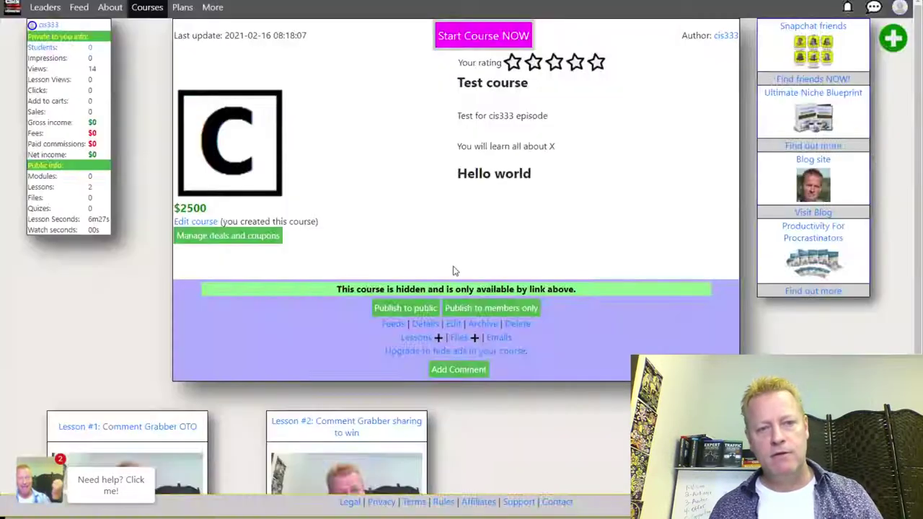
right_click(113, 302)
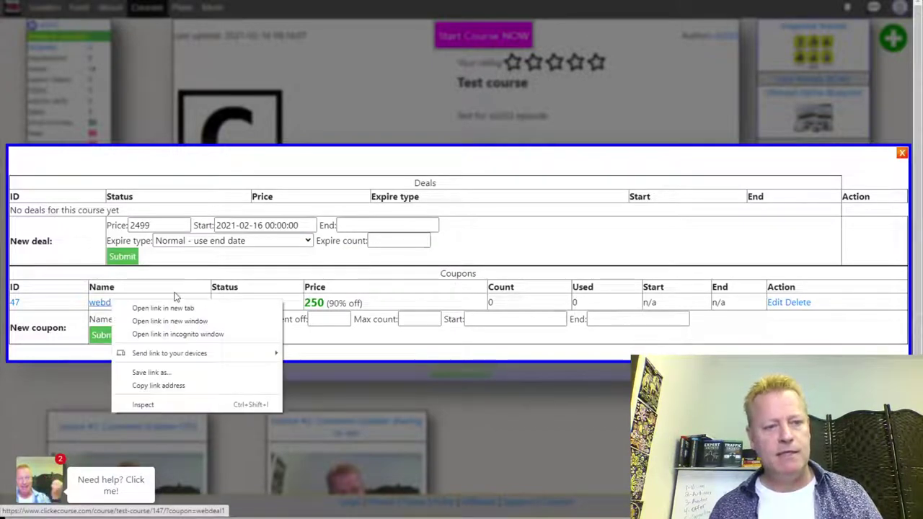
Copy the webdeal1 coupon link and switch to the logged-out Test course window.
left_click(160, 385)
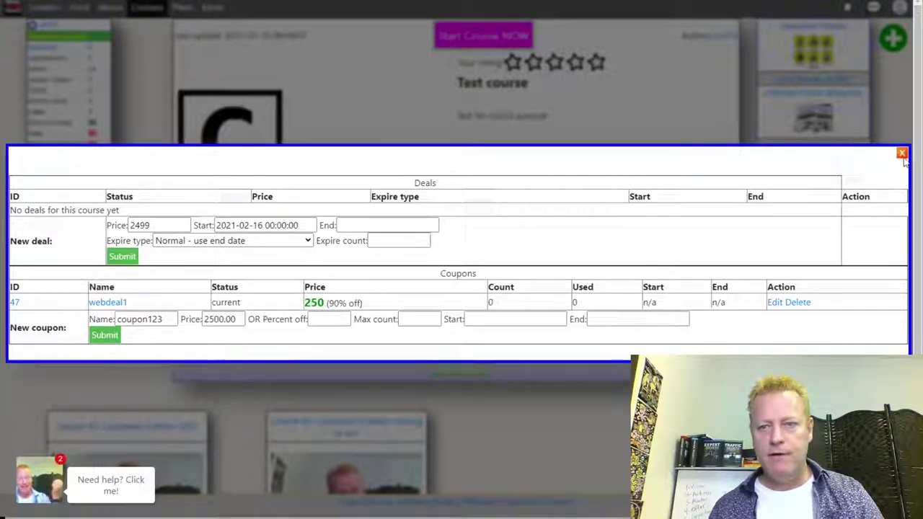
left_click(902, 152)
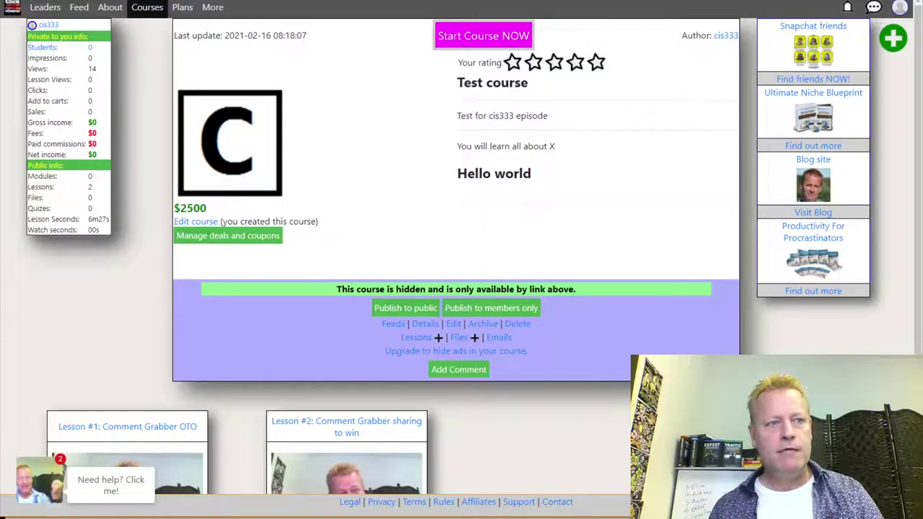
key("F5")
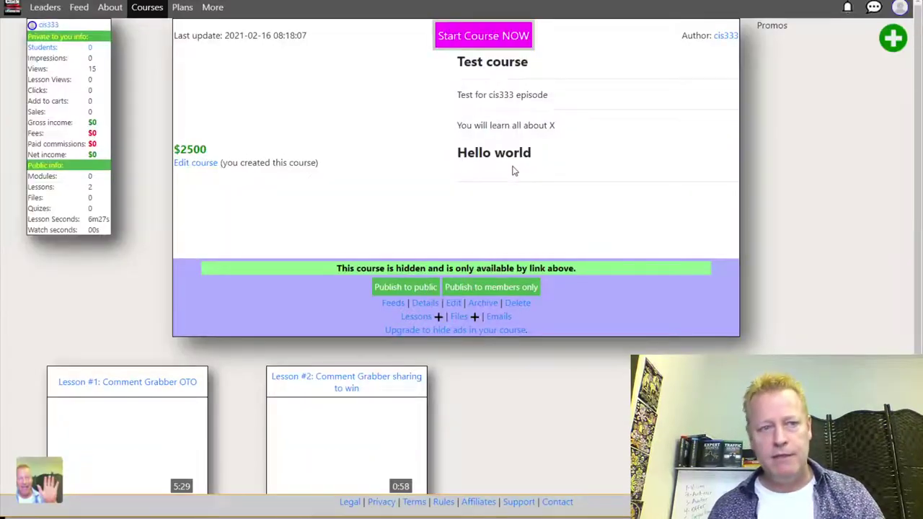
key("alt+Tab")
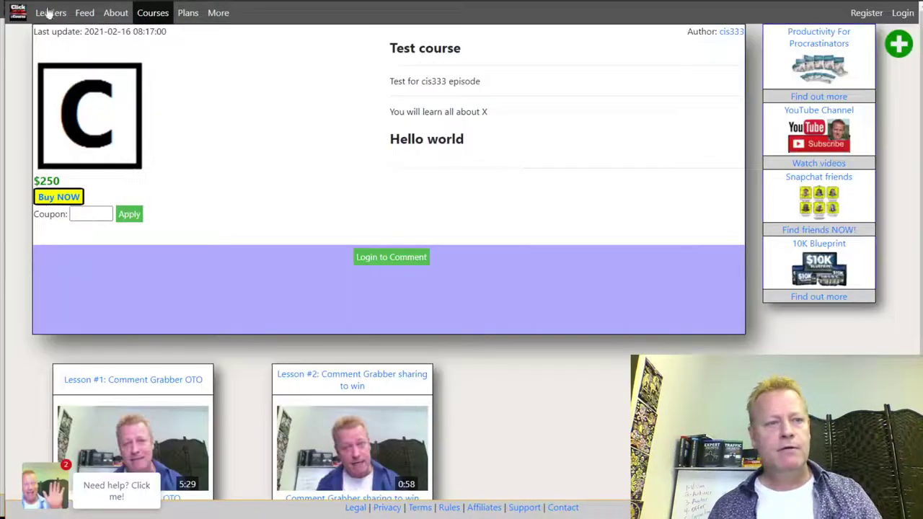
key("F5")
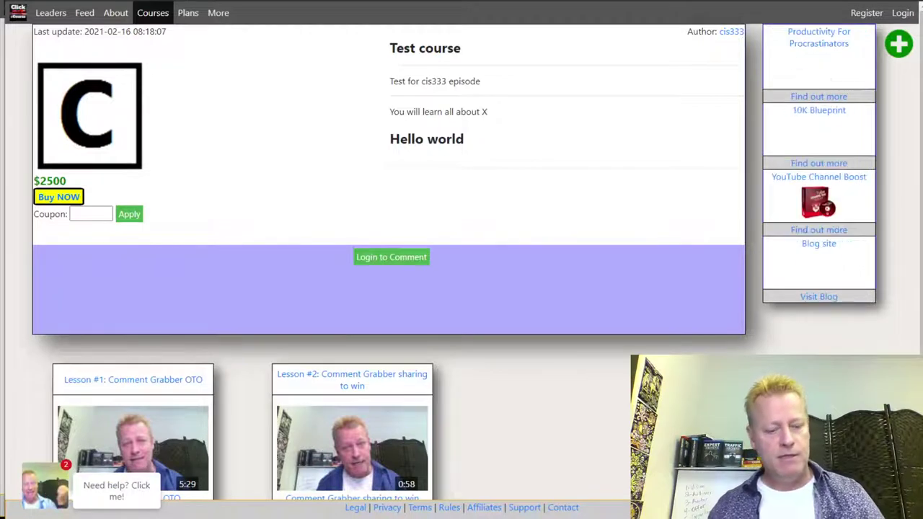
Load the webdeal1 coupon link, showing $2500 struck through, 90% off at $250.
key("ctrl+l")
type("https://www.clickecourse.com/course/test-course/147/?coupon=webdeal1")
key("Return")
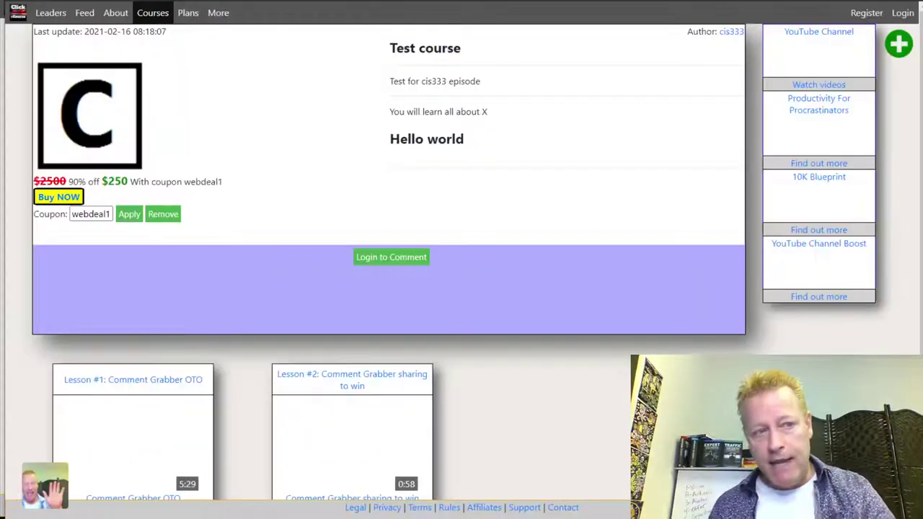
left_click_drag(97, 185, 150, 178)
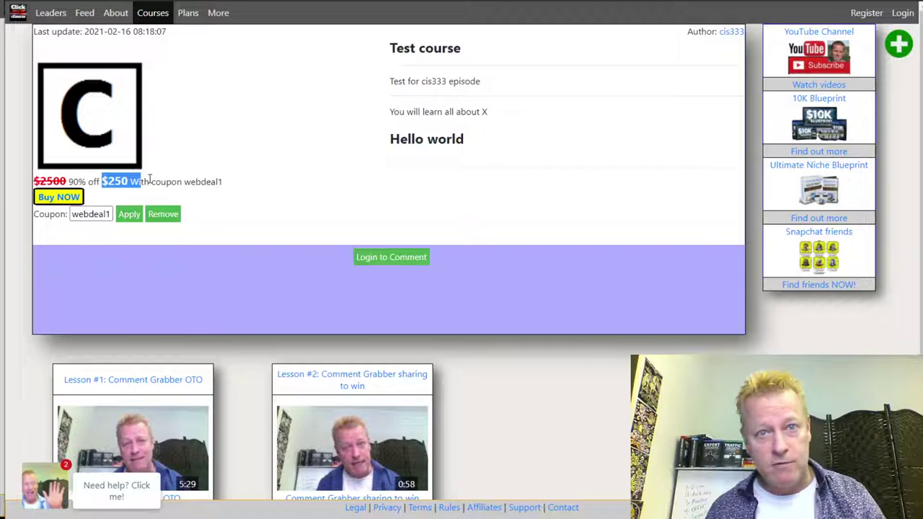
left_click(496, 121)
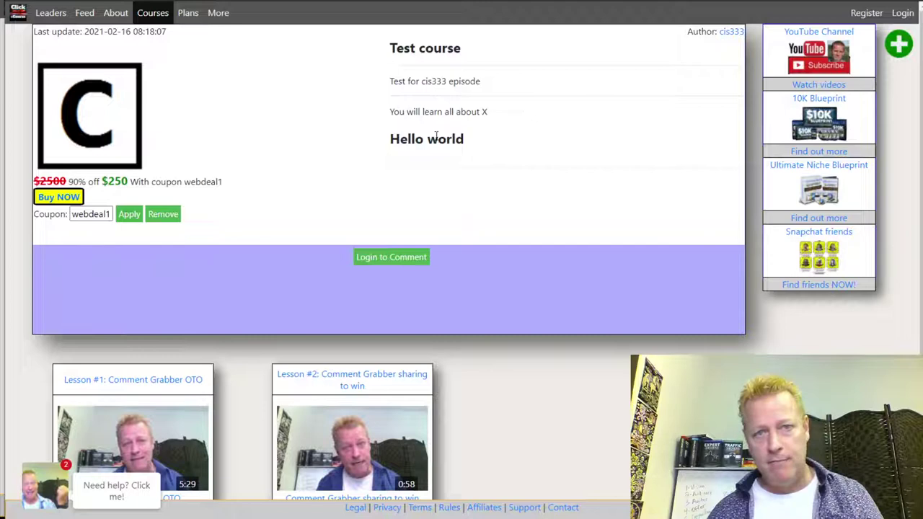
key("alt+Tab")
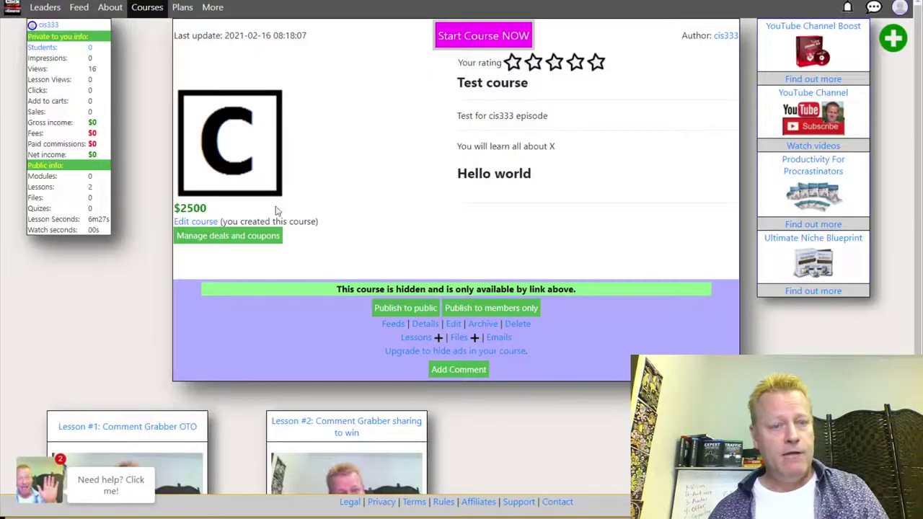
Open the Test course's deals and coupons list; editing webdeal1 isn't implemented.
left_click(206, 235)
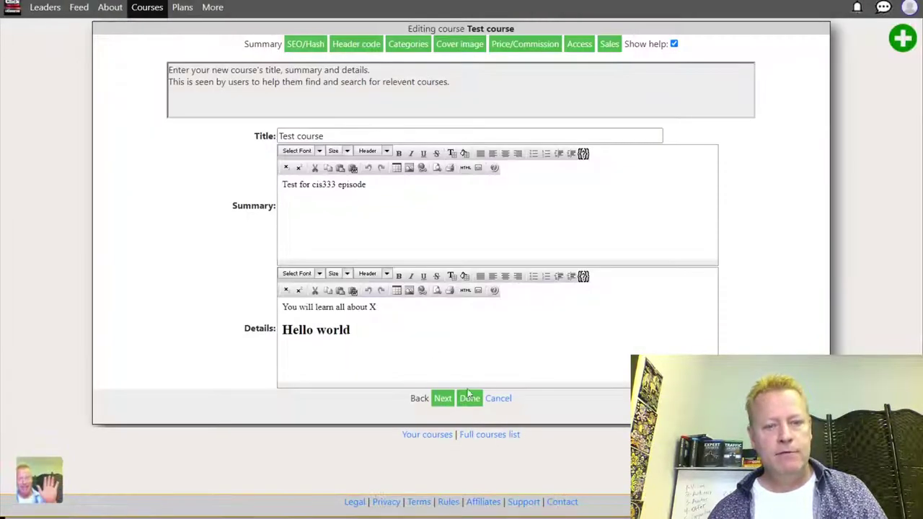
left_click(498, 398)
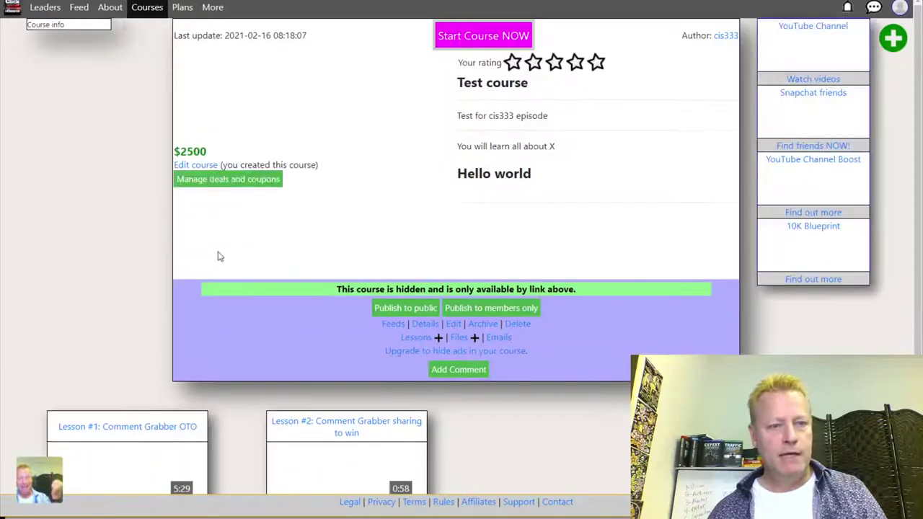
left_click(238, 236)
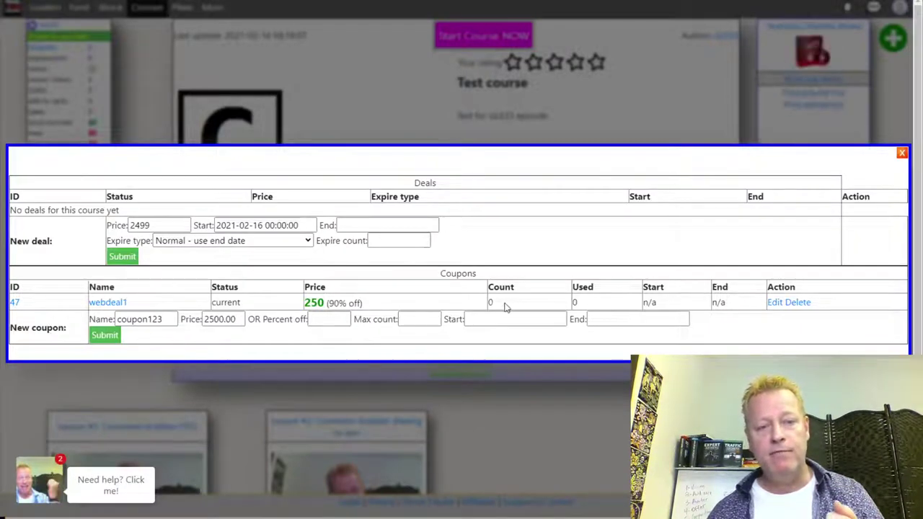
left_click(774, 302)
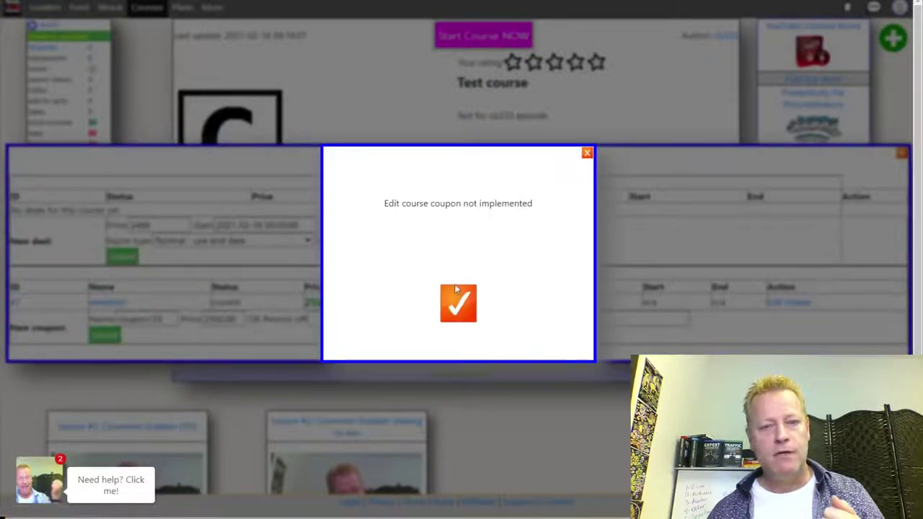
left_click(459, 308)
Add coupon webdeal2 at price 250 with max count 10, then reload to show coupon 48.
left_click(412, 318)
left_click(509, 322)
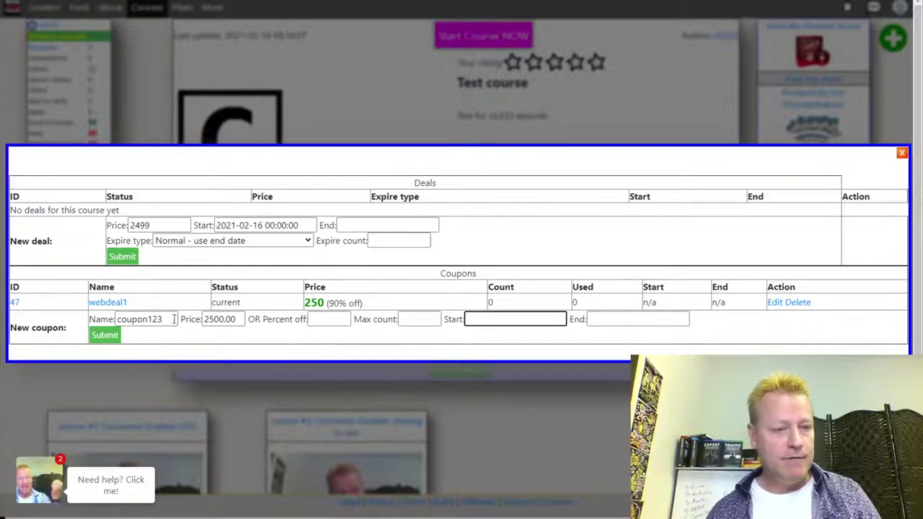
double_click(148, 319)
type("webdeal2")
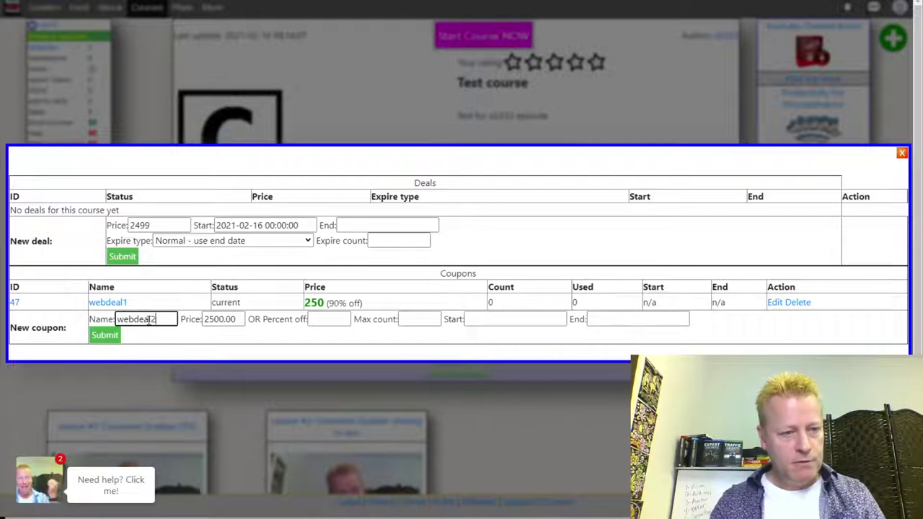
left_click(215, 320)
double_click(215, 319)
type("250")
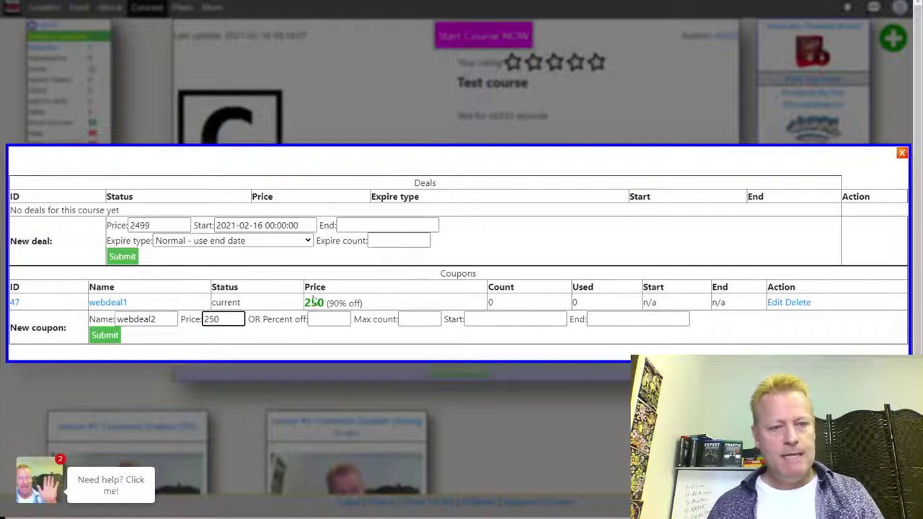
left_click(344, 318)
left_click(419, 317)
type("10")
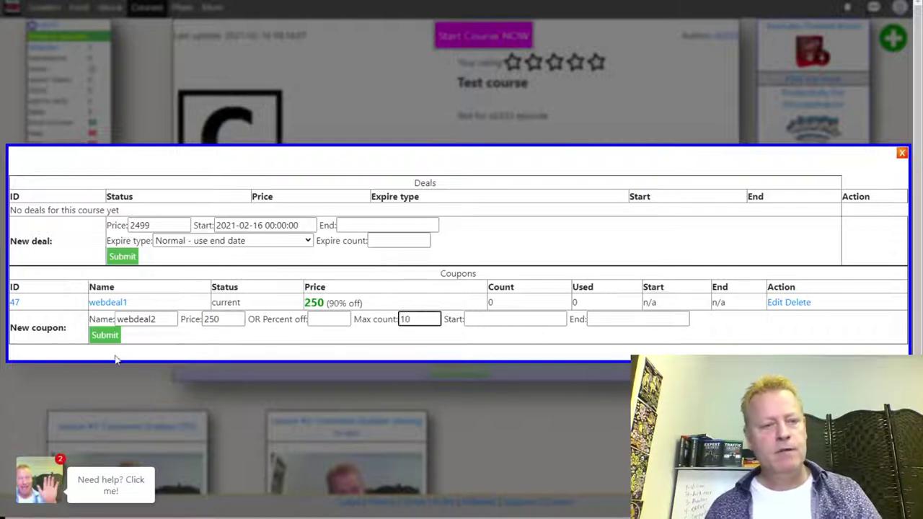
left_click(105, 334)
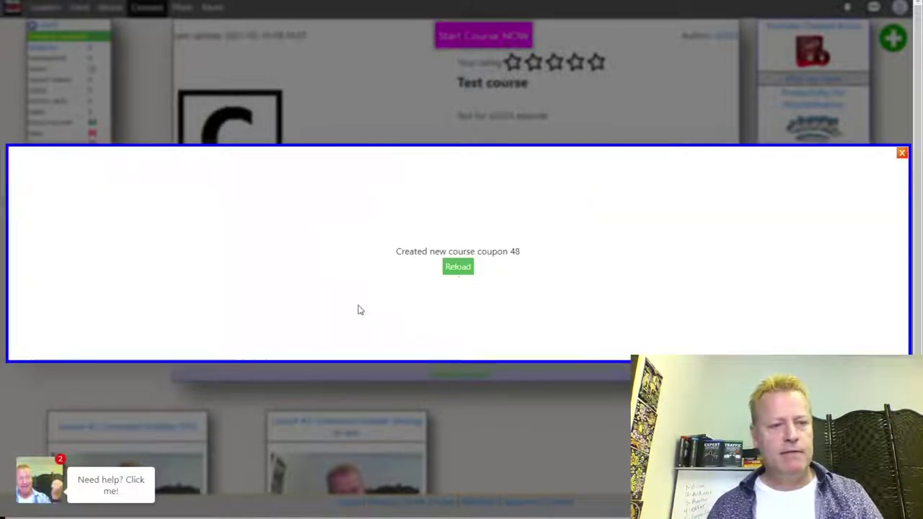
left_click(458, 266)
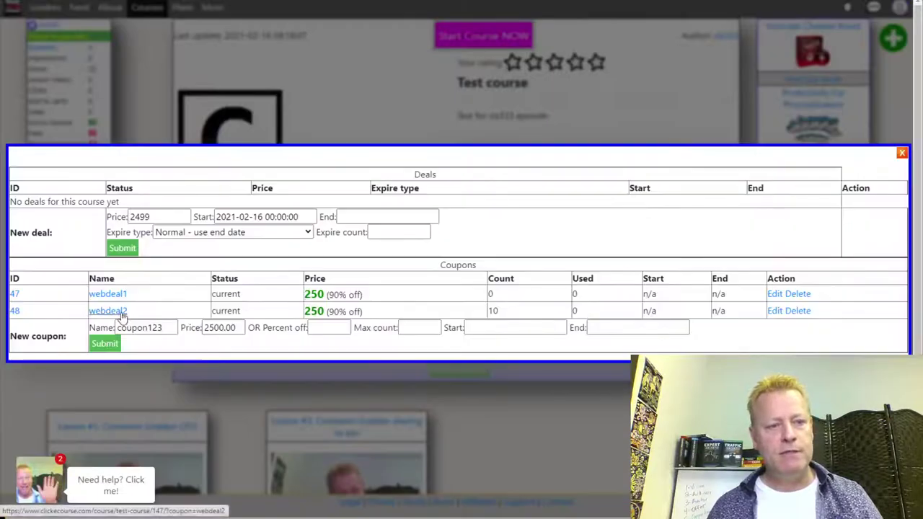
Apply coupon webdeal2 on the logged-out Test course page: $250, 10 of 10 remaining.
key("alt+Tab")
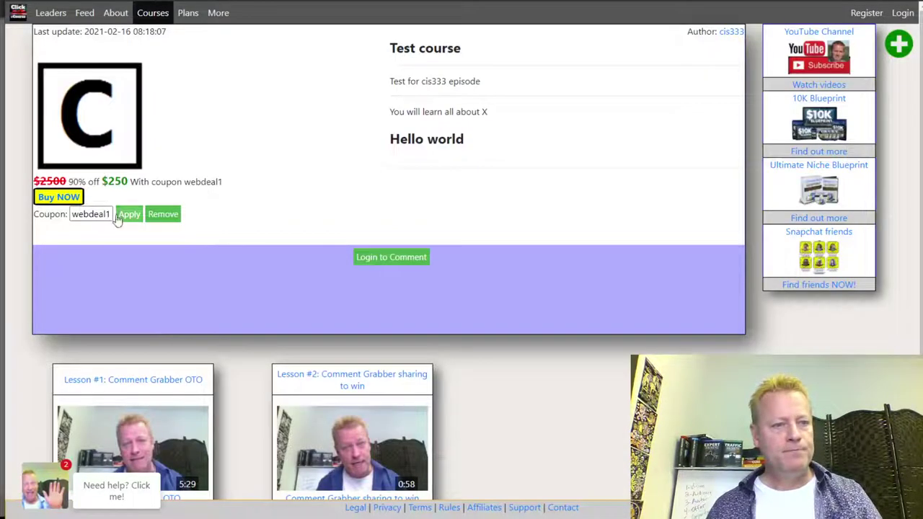
left_click(106, 215)
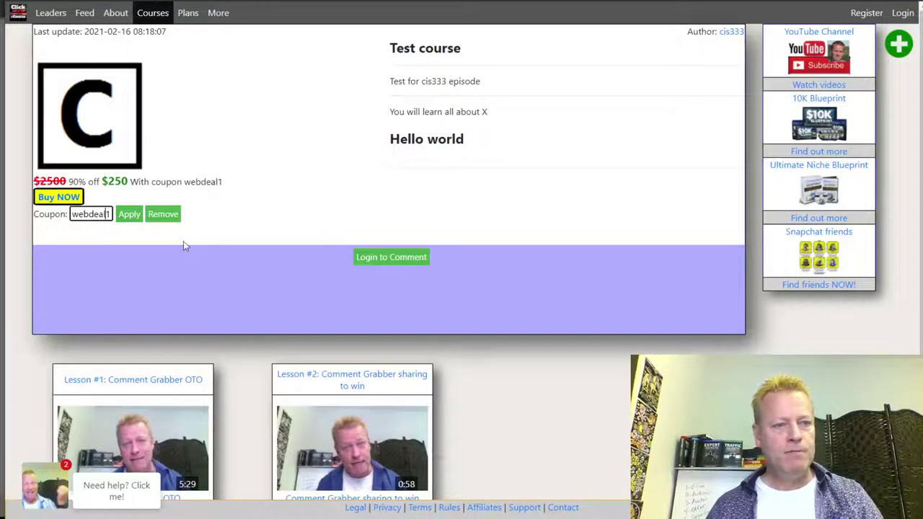
key("BackSpace")
type("2")
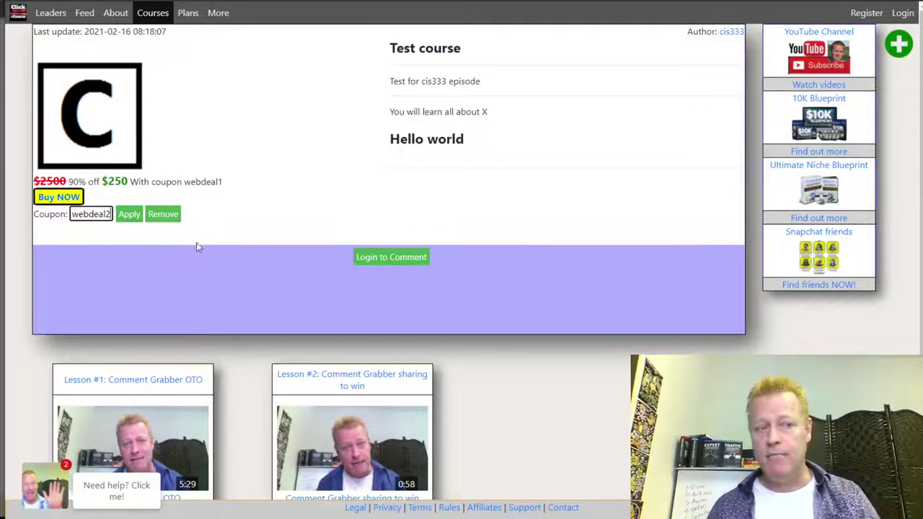
left_click(134, 216)
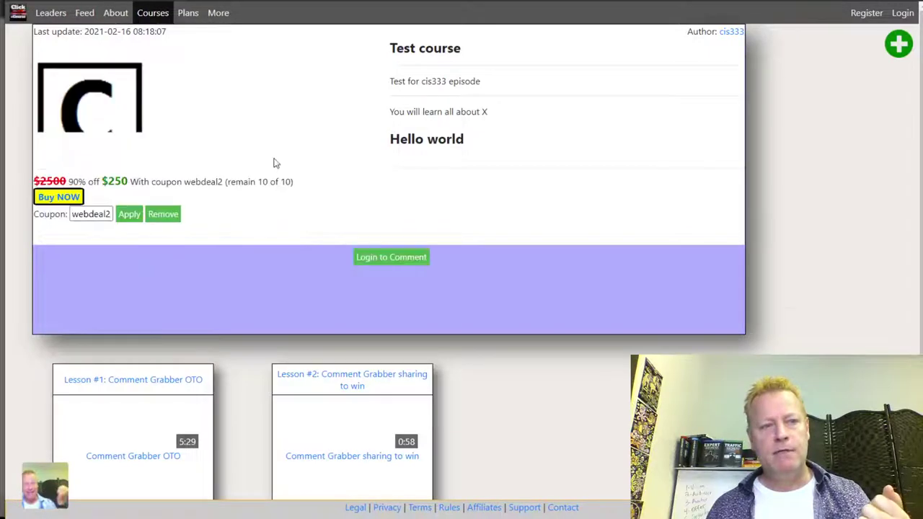
left_click_drag(259, 181, 291, 182)
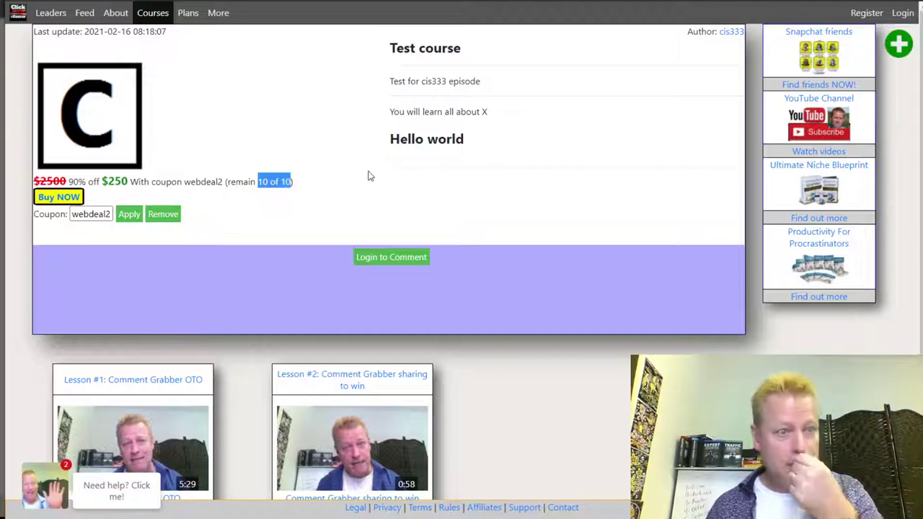
left_click(280, 182)
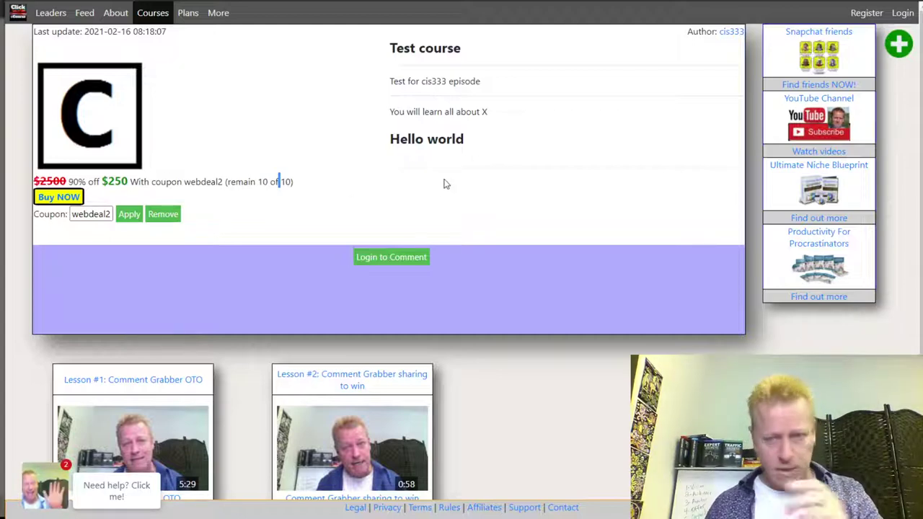
key("alt+Tab")
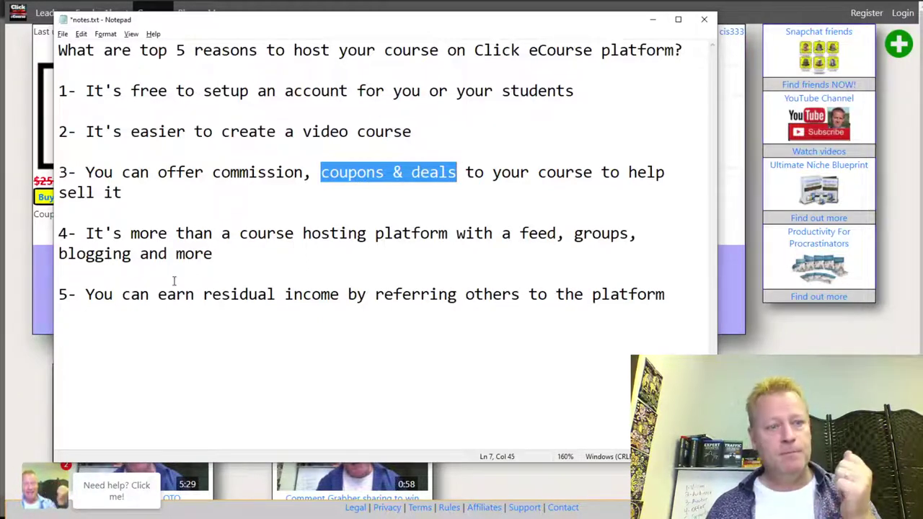
Highlight reason 4 about feed, groups and blogging in the notes, then return to the browser.
left_click(122, 233)
left_click_drag(86, 234, 215, 255)
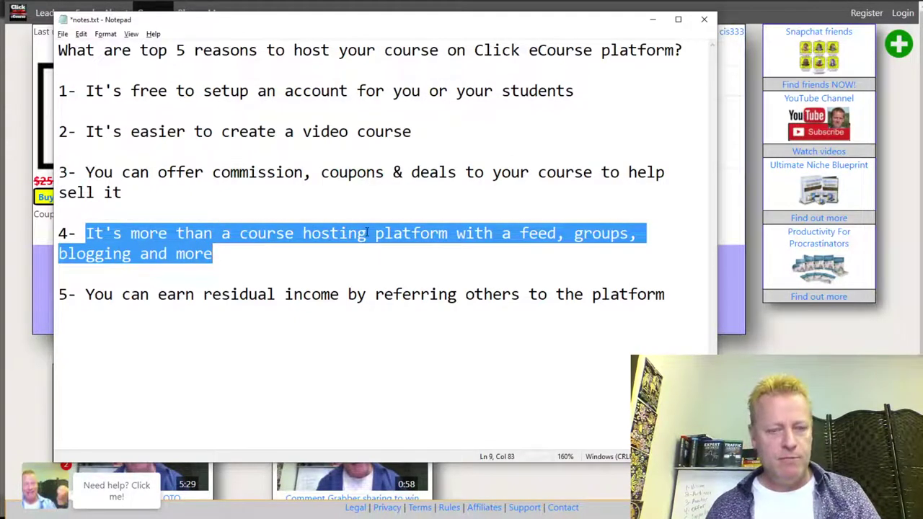
key("alt+Tab")
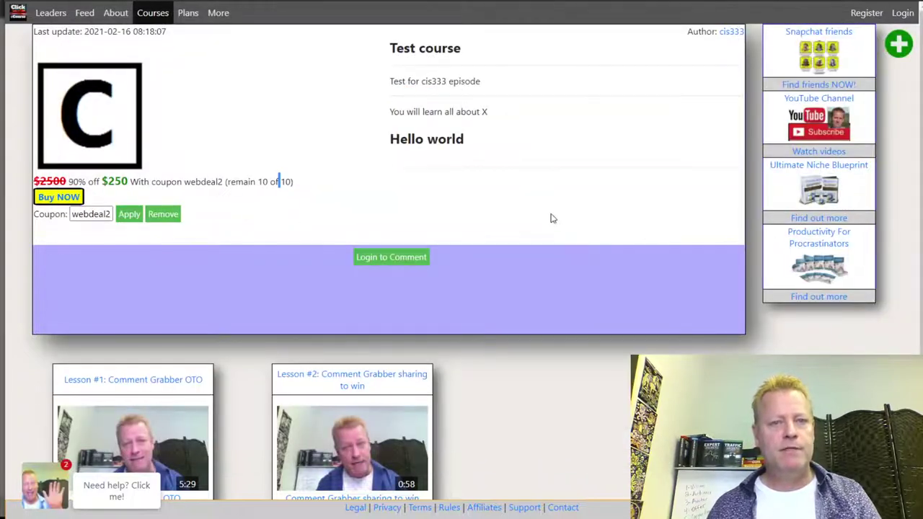
Scroll through the posts in the site's Feed.
left_click(84, 12)
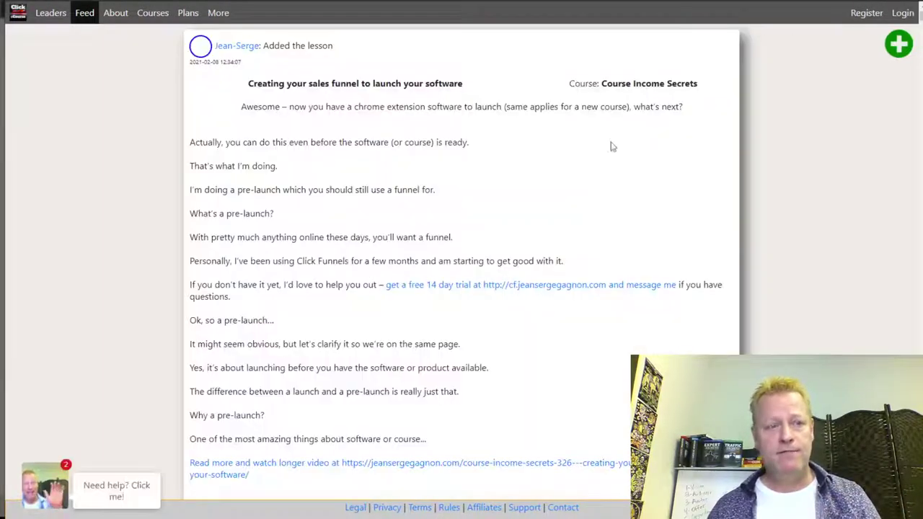
scroll(569, 226, "down", 8)
scroll(569, 226, "down", 12)
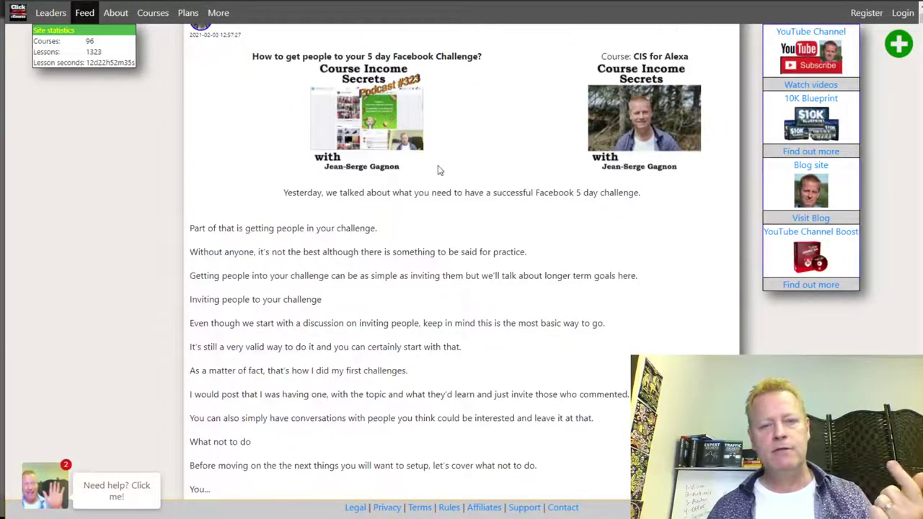
scroll(452, 187, "down", 15)
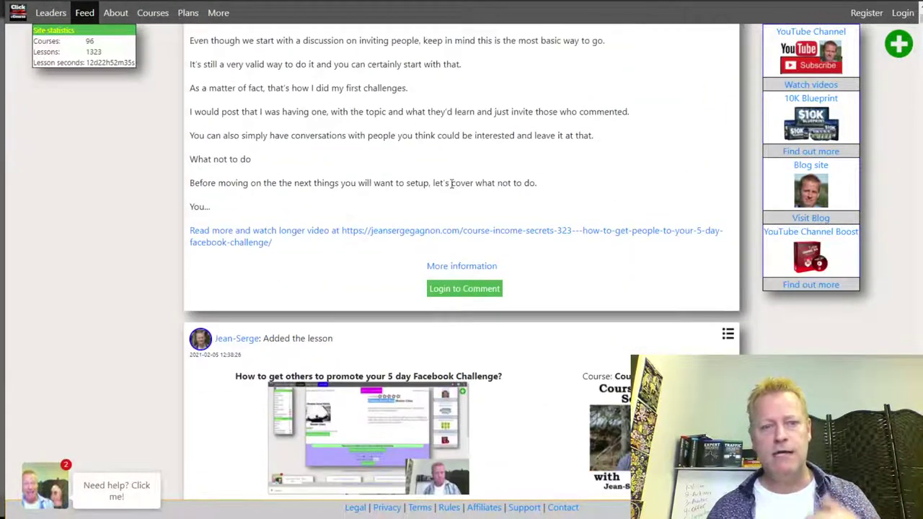
scroll(452, 187, "down", 15)
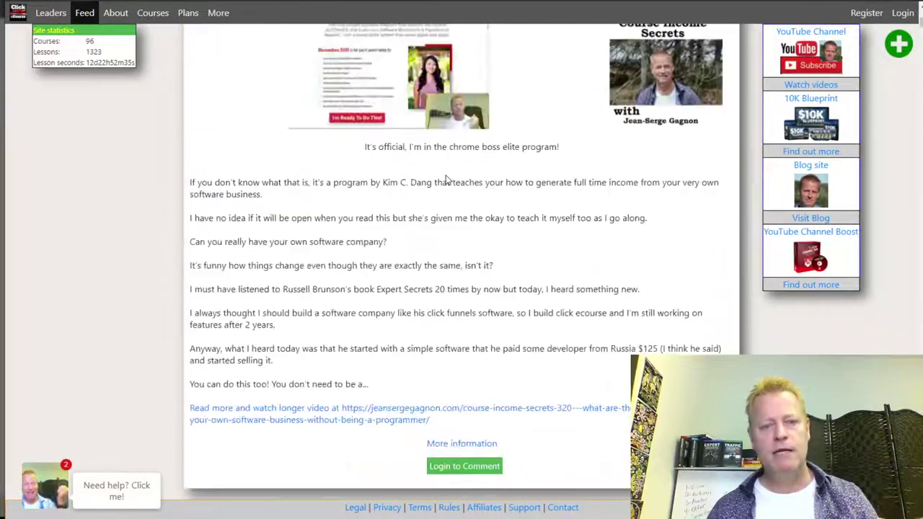
scroll(447, 180, "down", 15)
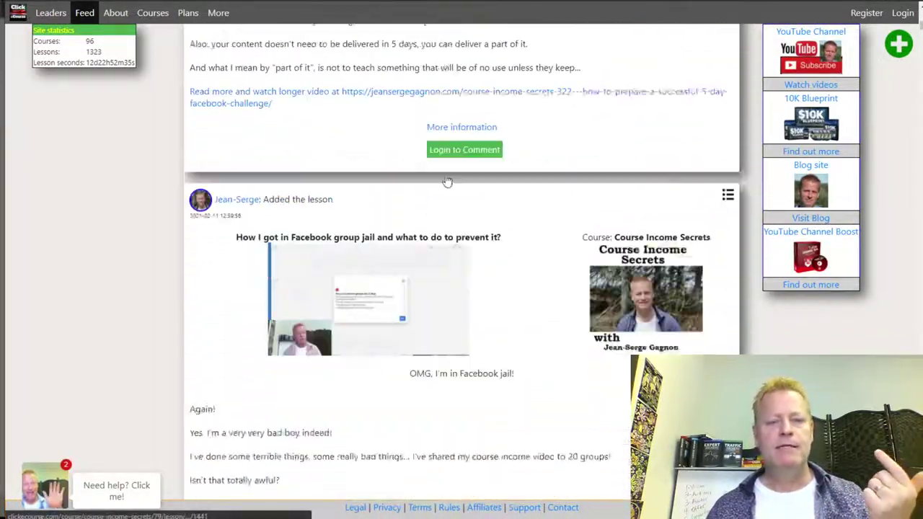
scroll(447, 181, "down", 15)
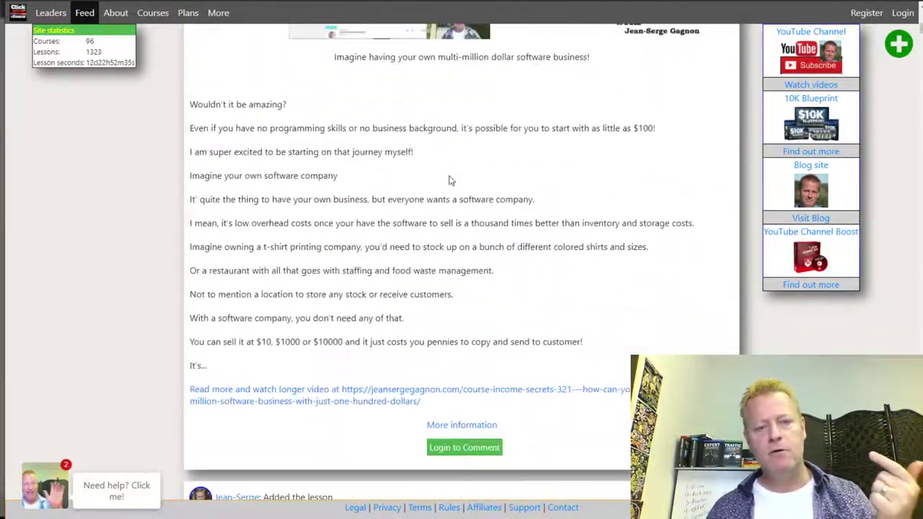
scroll(448, 181, "down", 15)
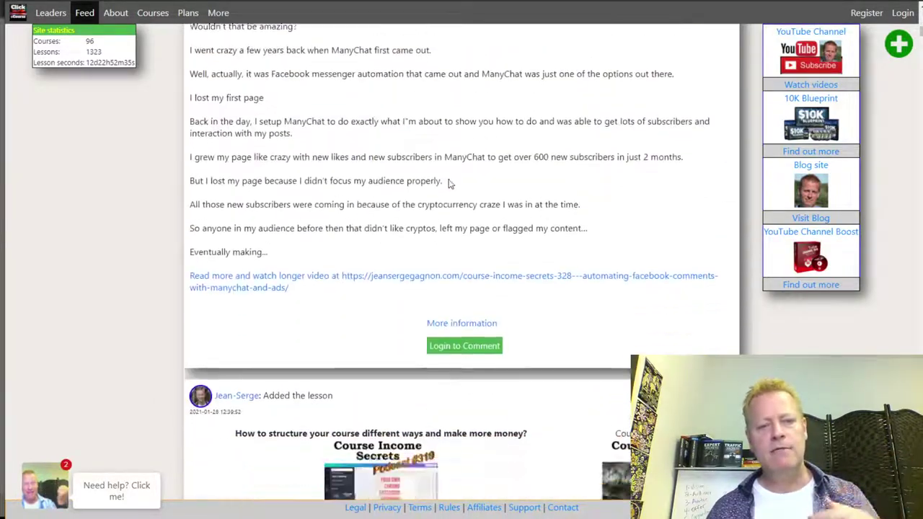
scroll(447, 185, "down", 15)
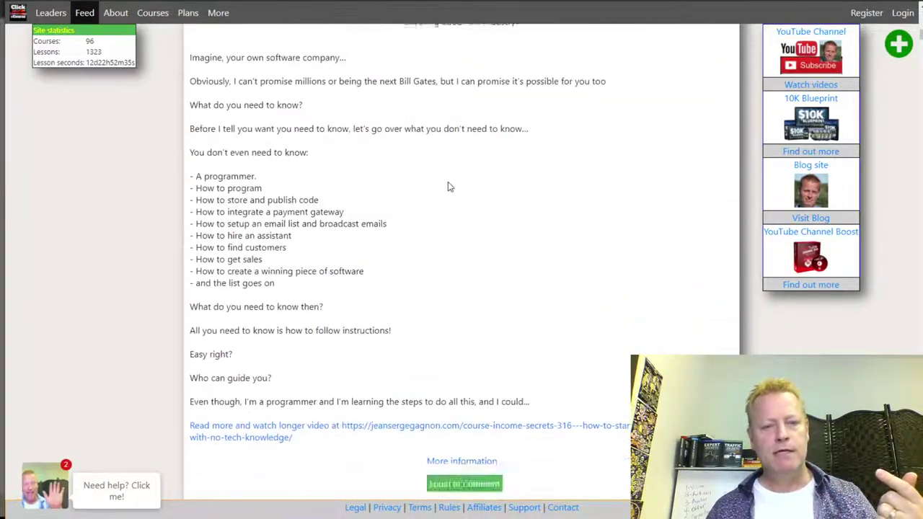
scroll(447, 187, "down", 15)
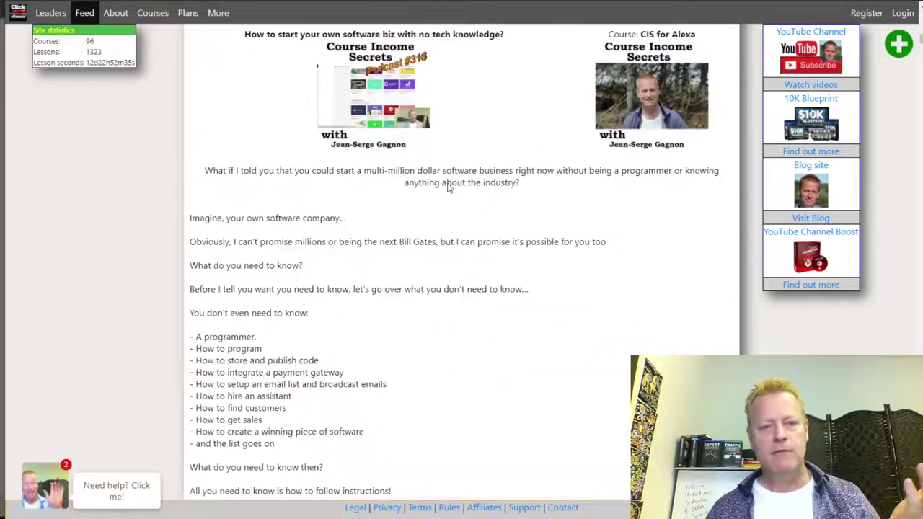
scroll(447, 189, "down", 15)
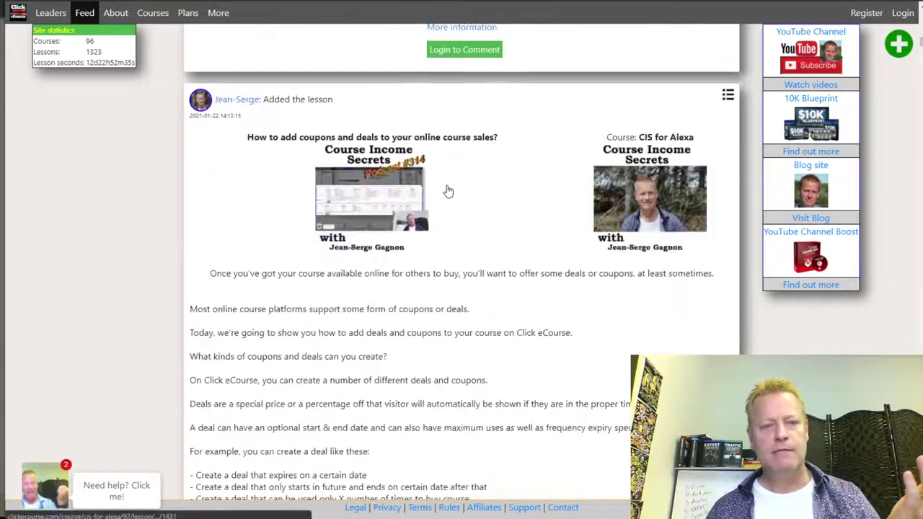
scroll(447, 189, "down", 15)
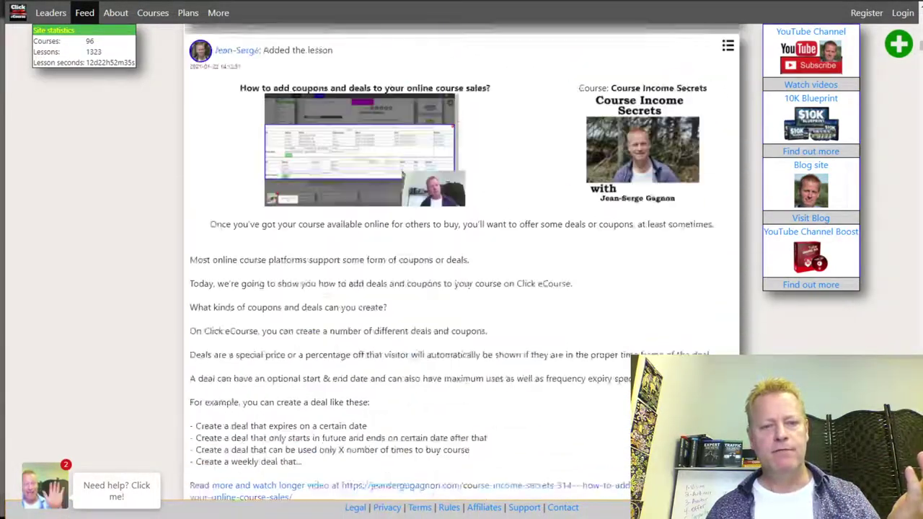
scroll(444, 190, "down", 15)
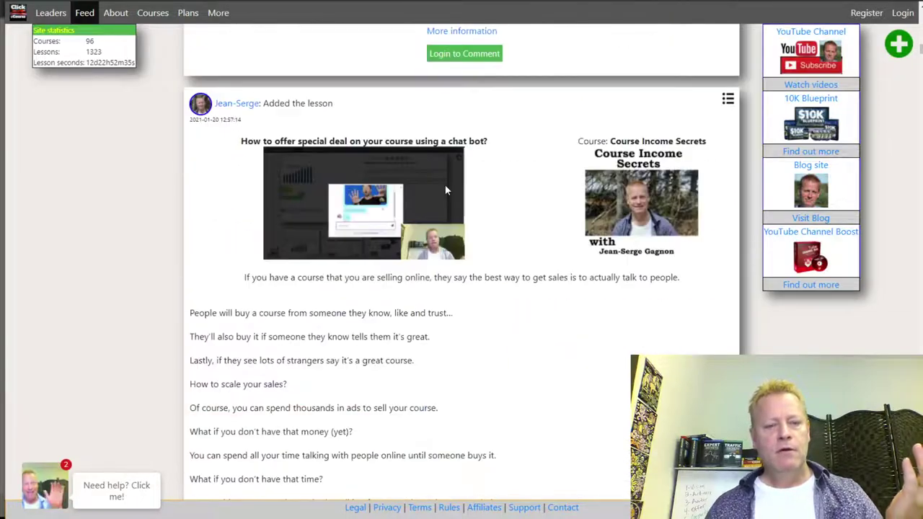
scroll(447, 193, "down", 15)
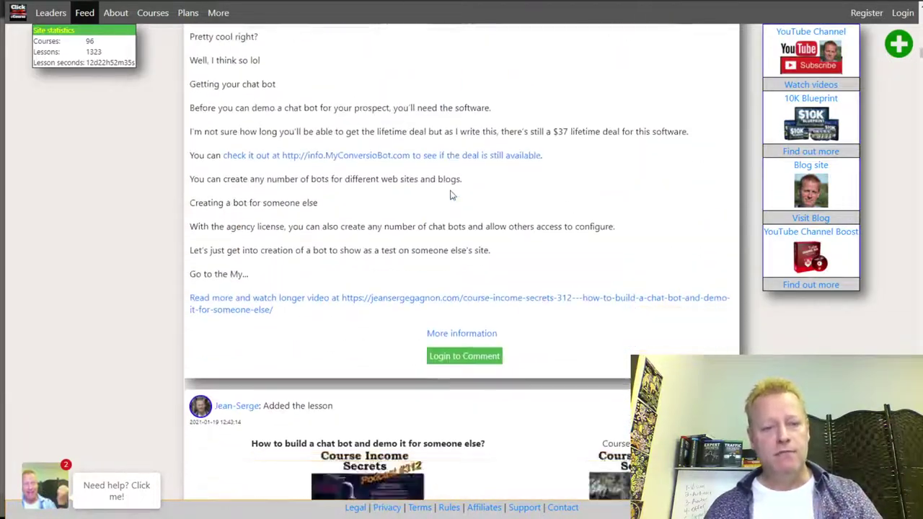
scroll(447, 186, "down", 2)
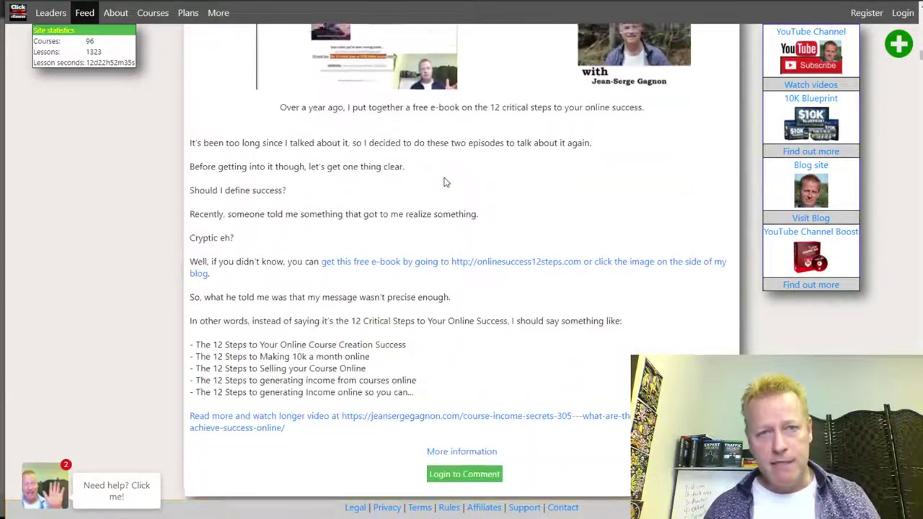
scroll(440, 199, "down", 5)
scroll(440, 198, "down", 5)
scroll(439, 185, "up", 4)
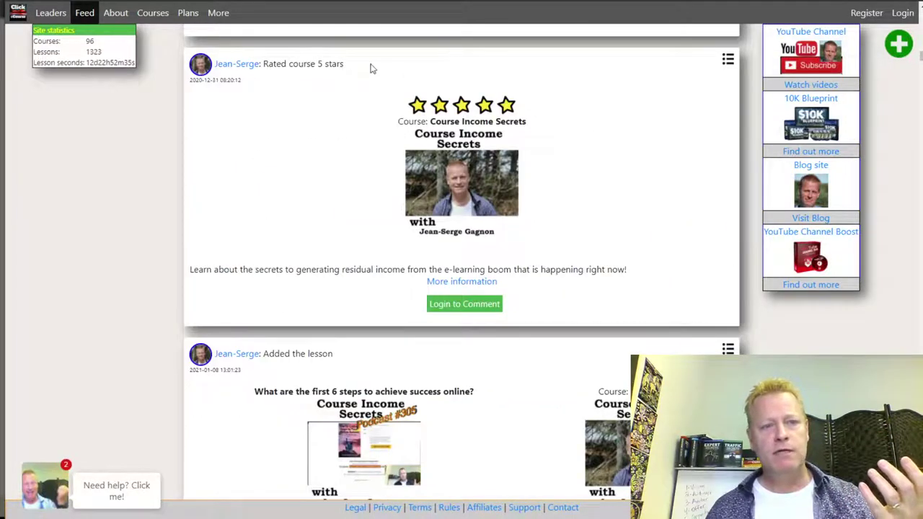
scroll(507, 307, "down", 10)
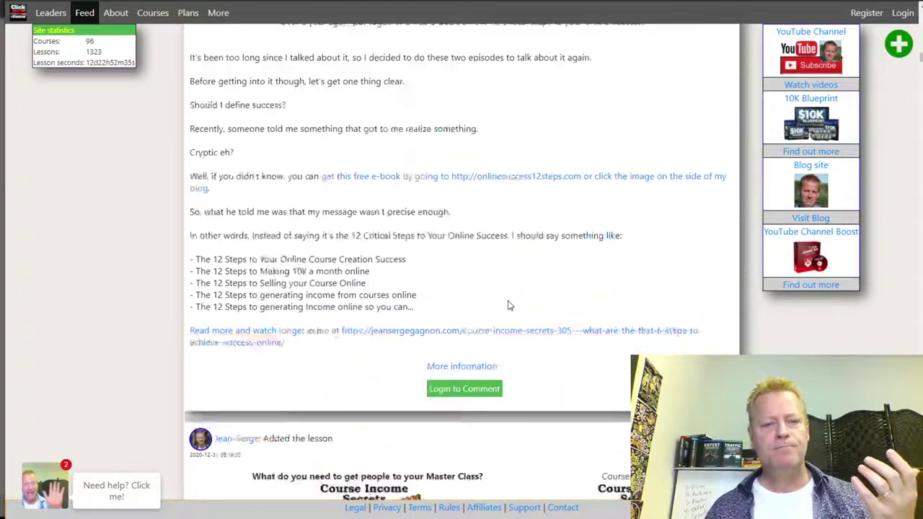
scroll(507, 305, "down", 15)
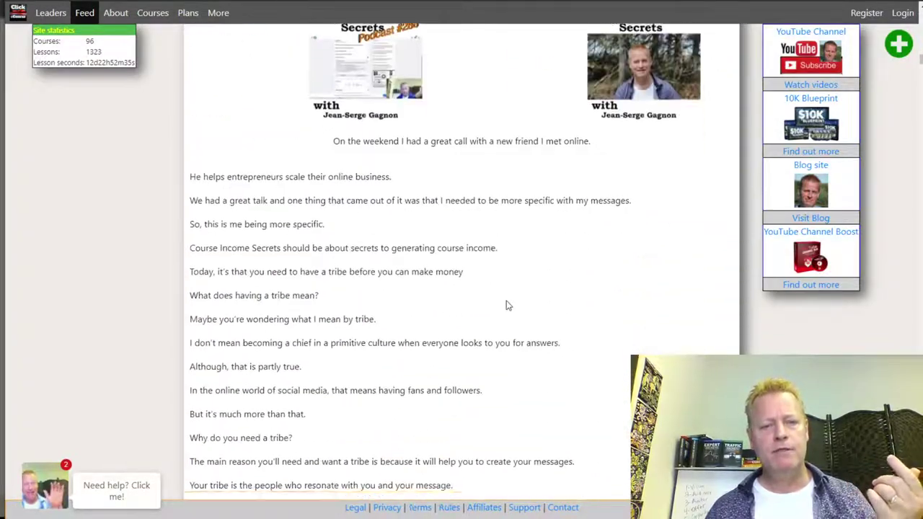
scroll(507, 305, "down", 10)
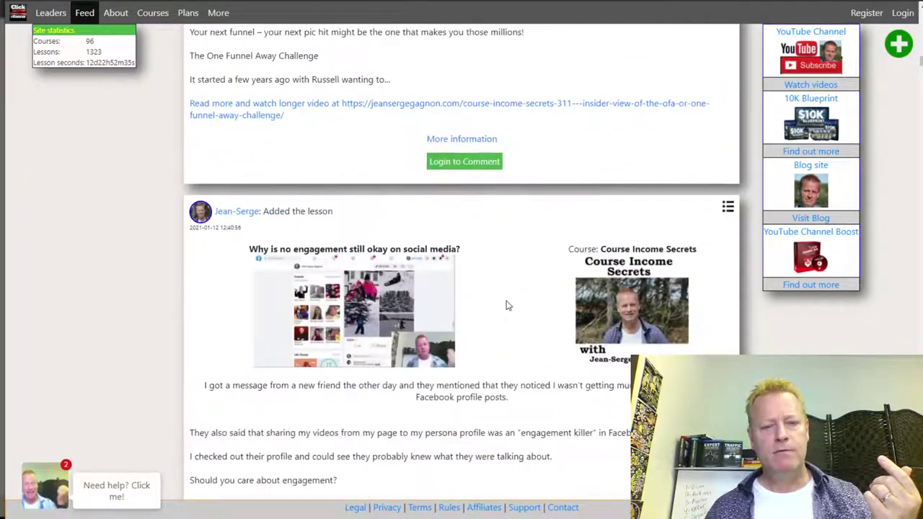
Open the Courses catalog, listing course tiles sorted by title.
left_click(510, 141)
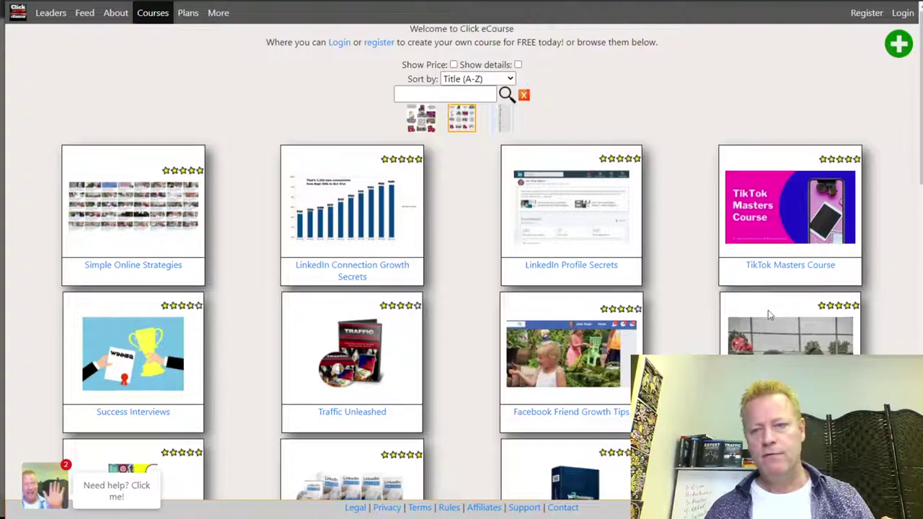
scroll(768, 310, "down", 4)
scroll(707, 305, "up", 4)
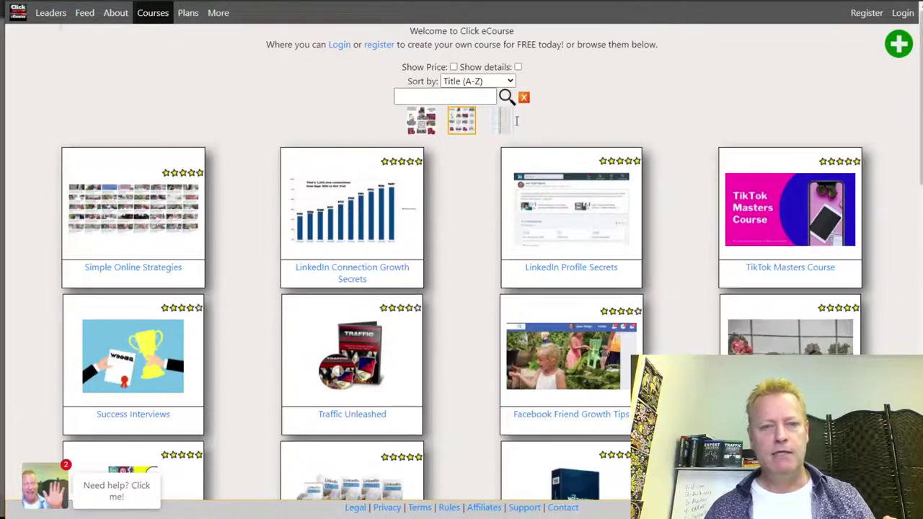
Turn on Show details and view the catalog as a sortable table.
left_click(517, 67)
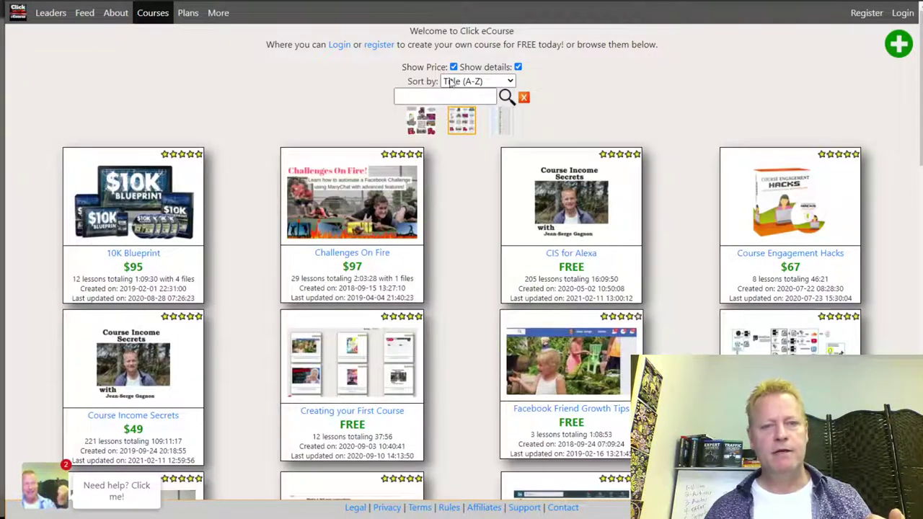
left_click(502, 124)
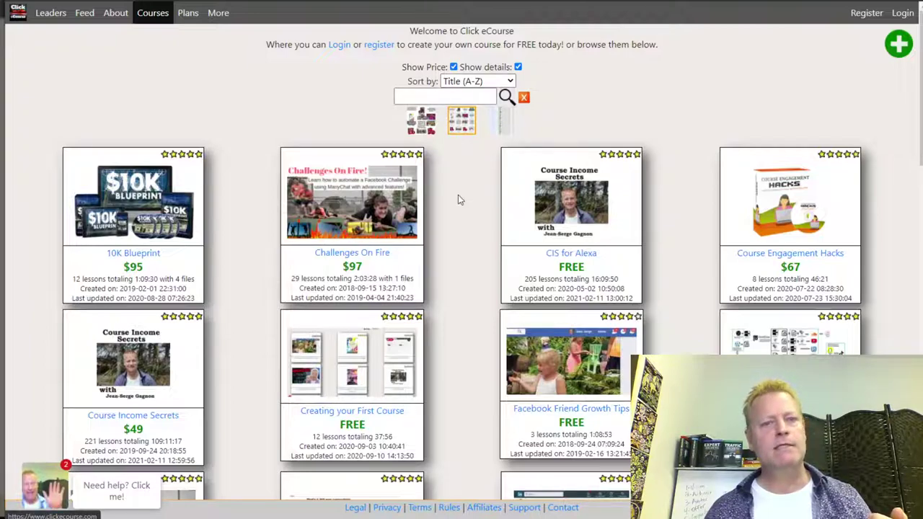
scroll(505, 233, "down", 3)
scroll(505, 232, "up", 3)
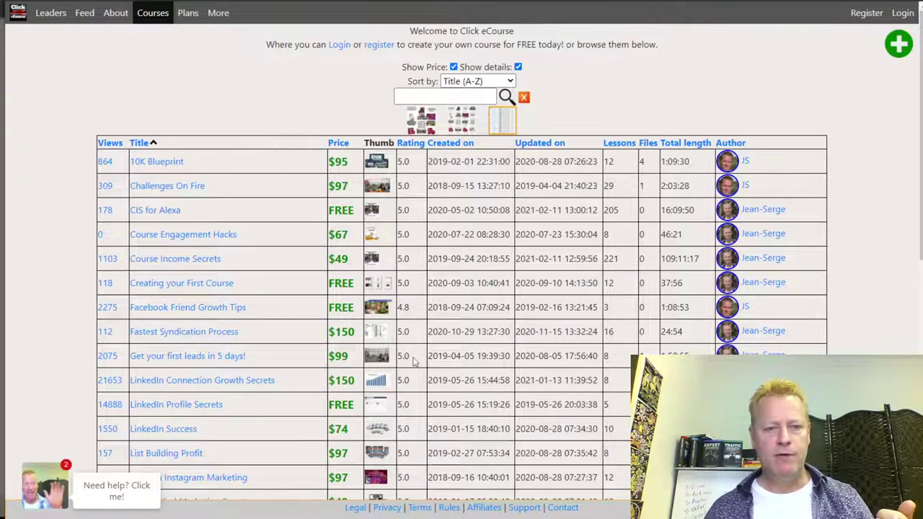
scroll(406, 400, "down", 6)
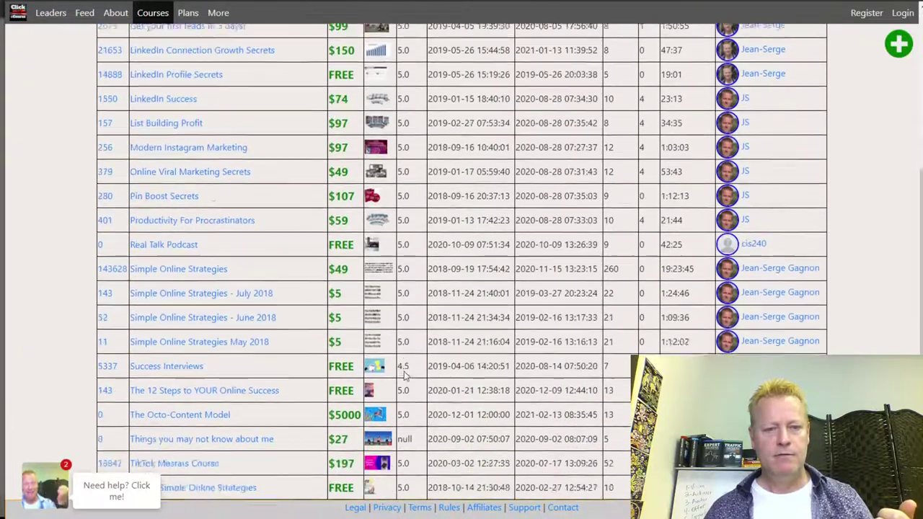
scroll(411, 243, "down", 1)
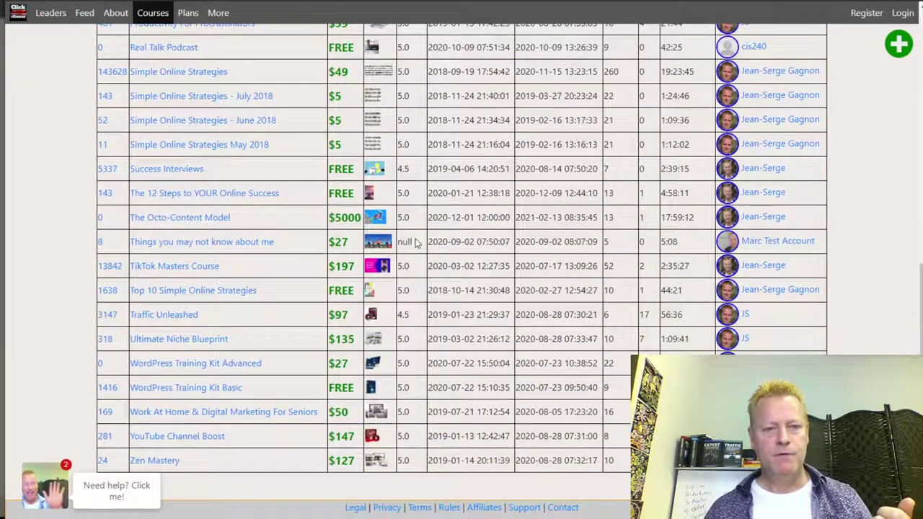
scroll(409, 242, "up", 7)
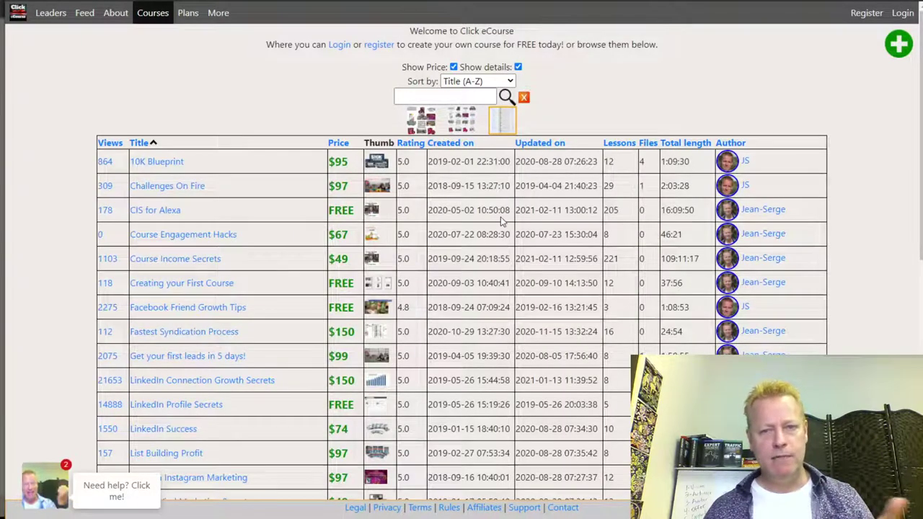
scroll(577, 258, "down", 3)
scroll(774, 352, "down", 4)
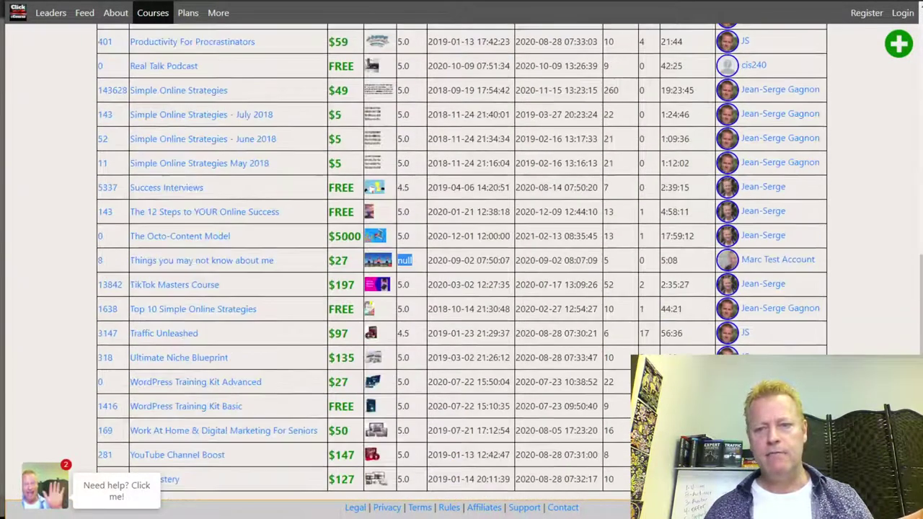
scroll(774, 352, "up", 7)
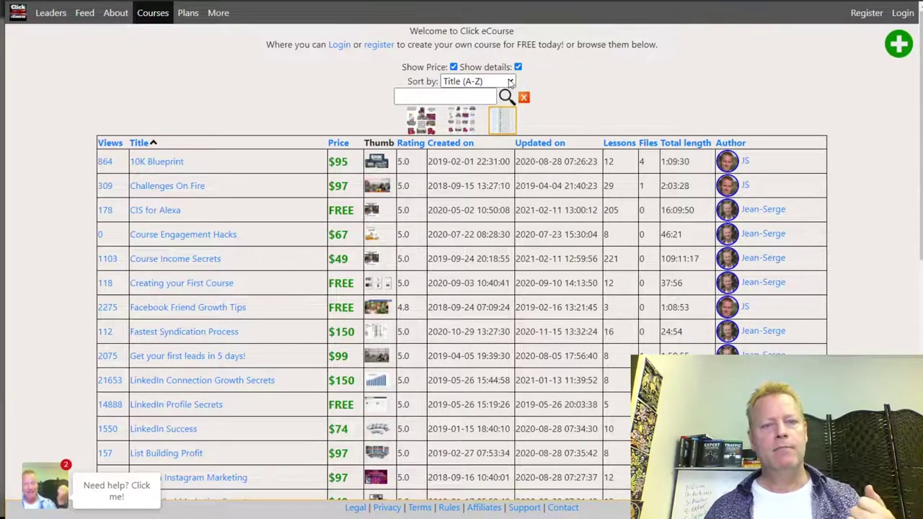
Toggle Show Price off and back on, then display the catalog as cover images only.
left_click(453, 67)
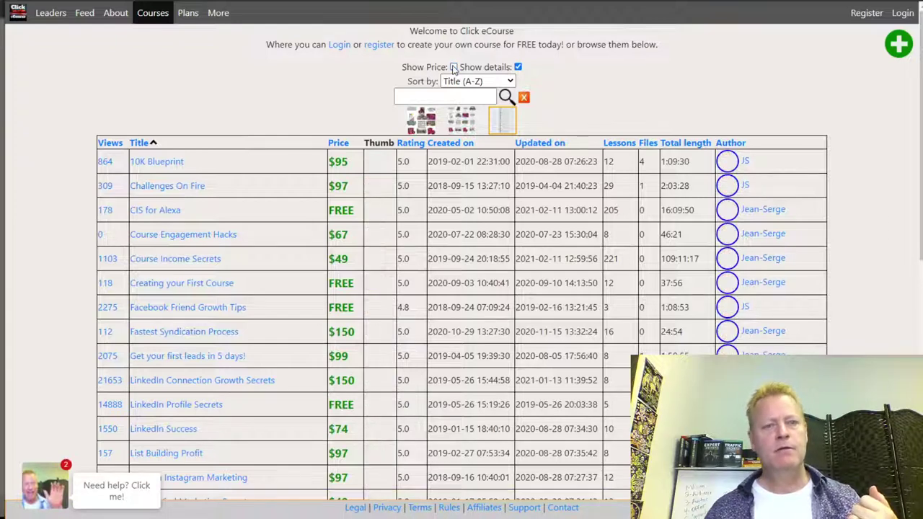
left_click(453, 67)
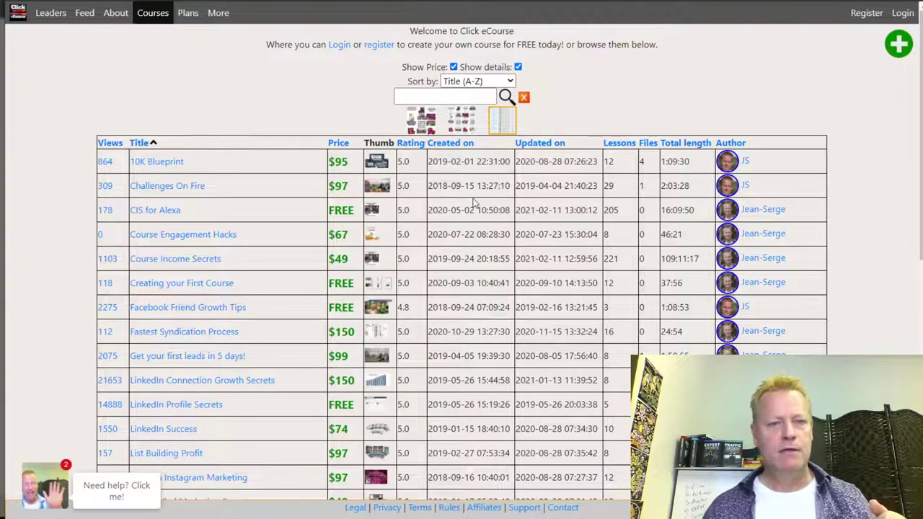
left_click(425, 128)
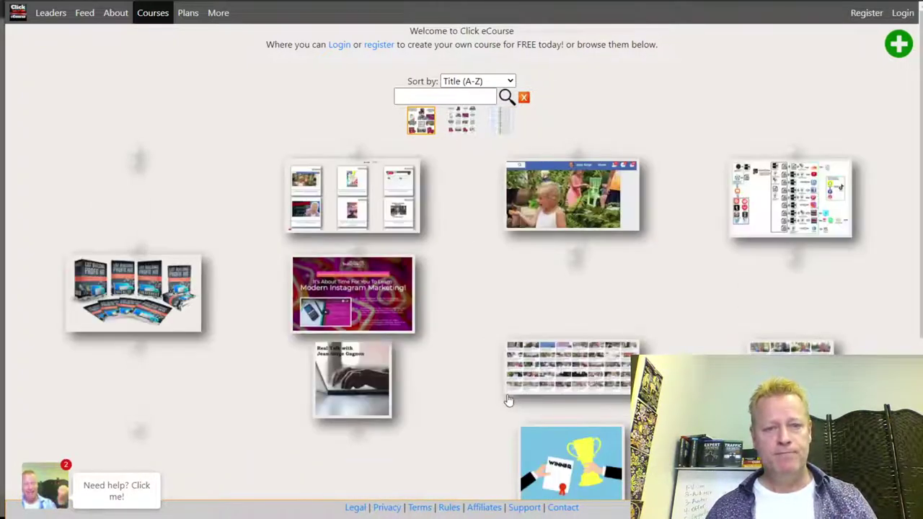
Switch the catalog back to course tiles with titles and ratings.
scroll(470, 391, "down", 3)
scroll(469, 389, "up", 3)
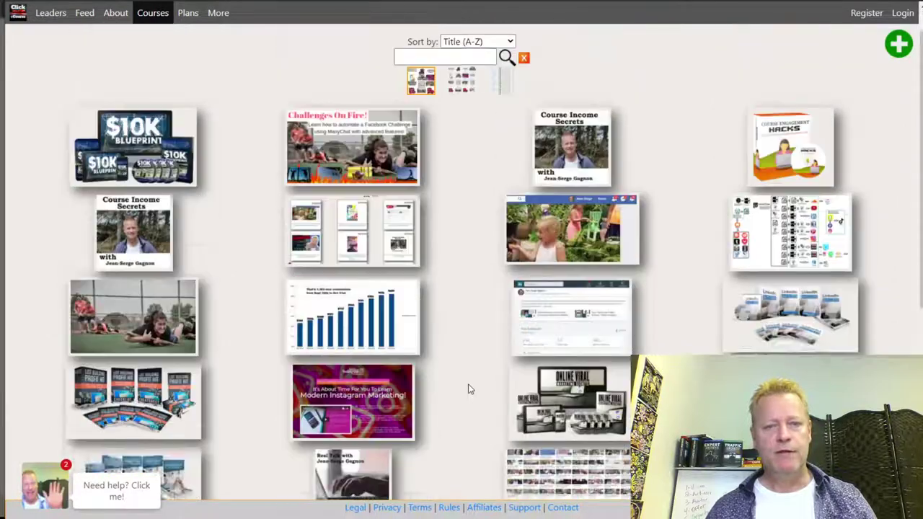
scroll(469, 389, "up", 1)
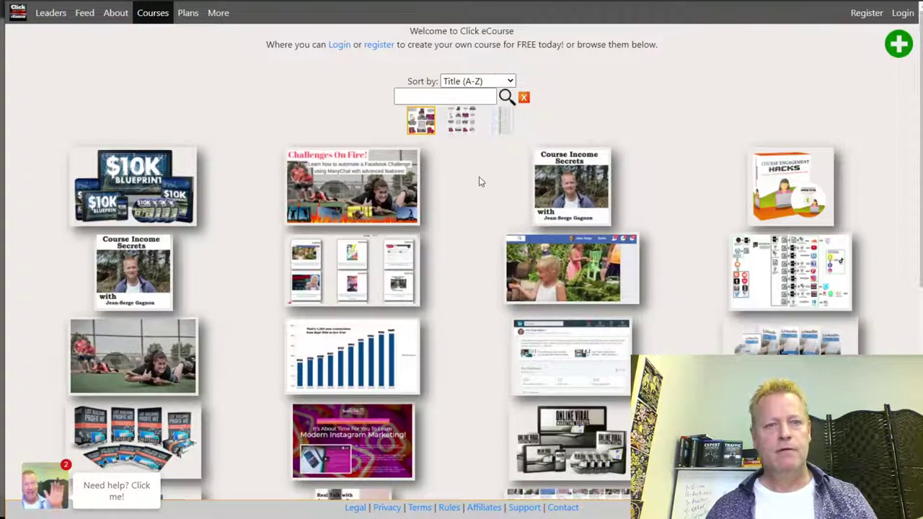
left_click(465, 129)
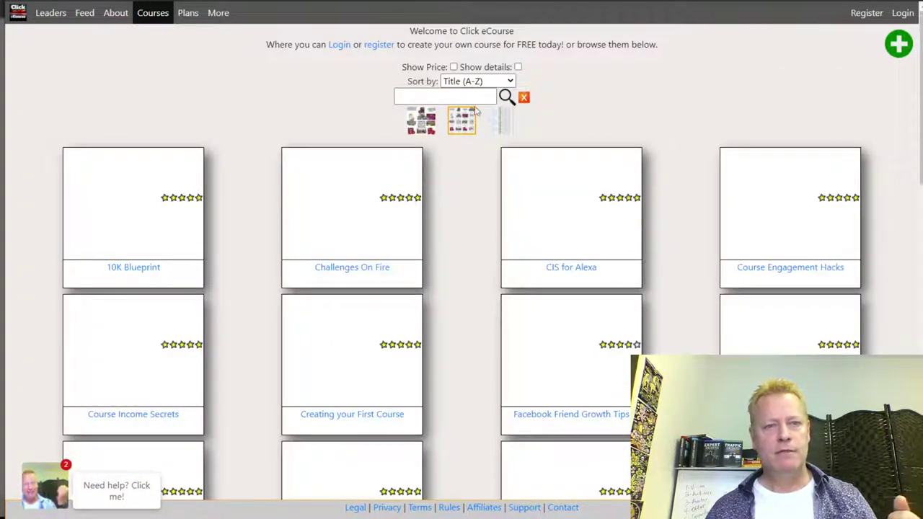
scroll(449, 274, "down", 4)
scroll(448, 274, "up", 4)
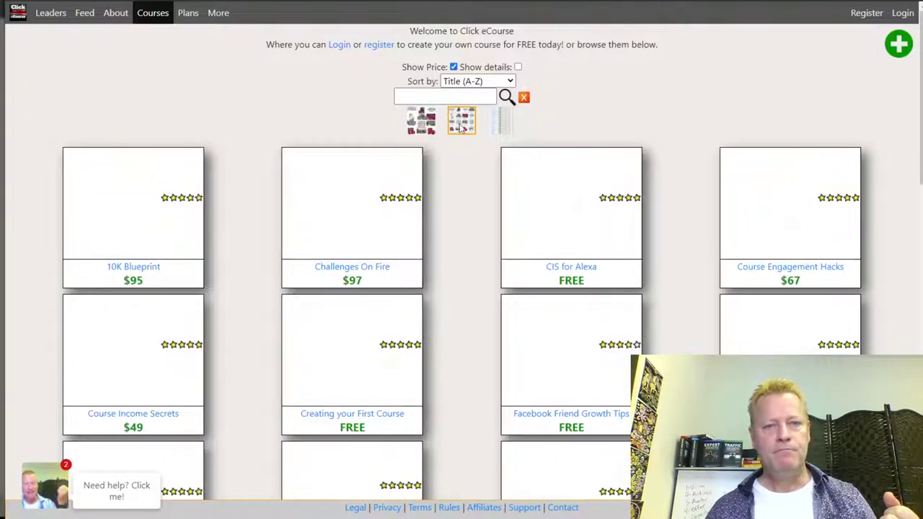
Search the catalog for 'facebook', then replace the term with 'linkedin'.
left_click(446, 98)
type("facebook")
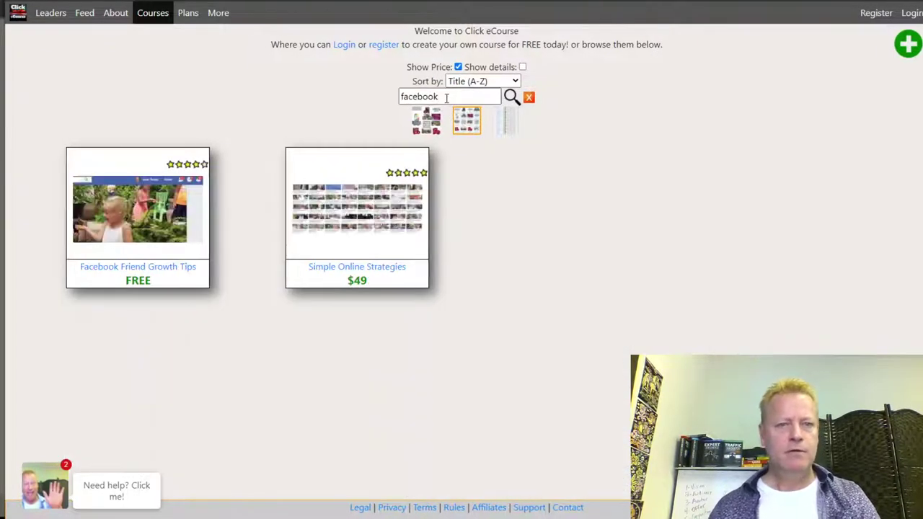
double_click(446, 98)
key("BackSpace")
type("linkedin")
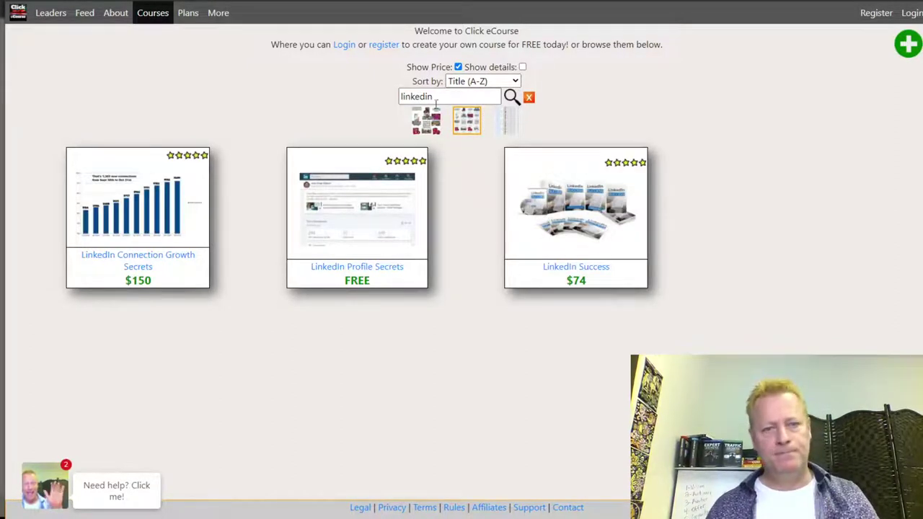
double_click(441, 98)
left_click(530, 99)
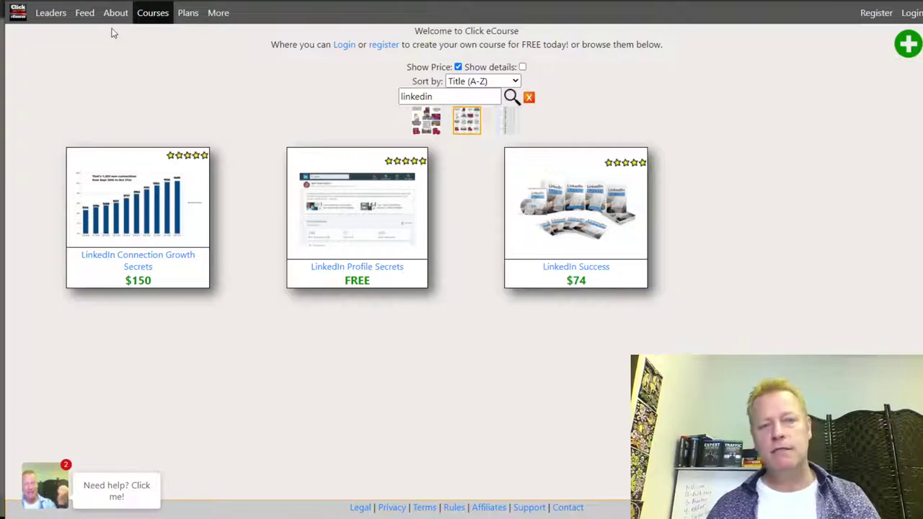
key("alt+Tab")
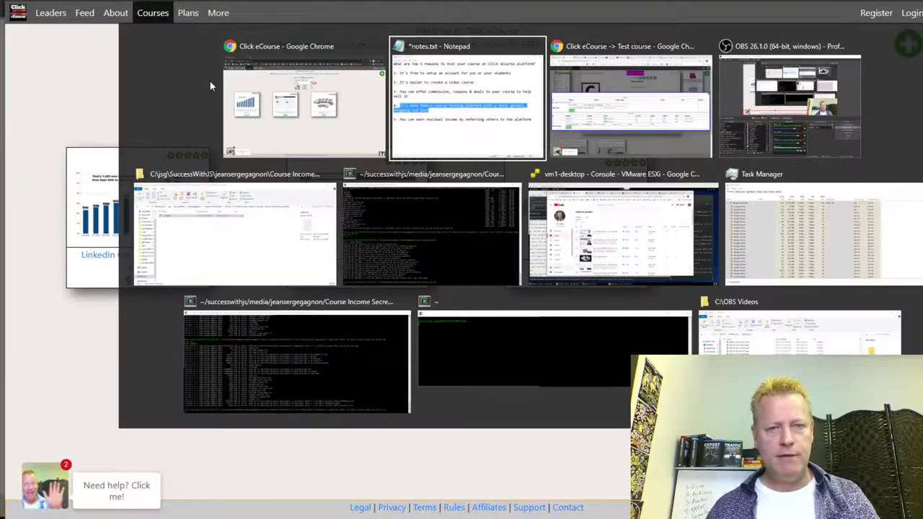
Return to the Test course window and close the deals and coupons dialog.
key("alt+Tab")
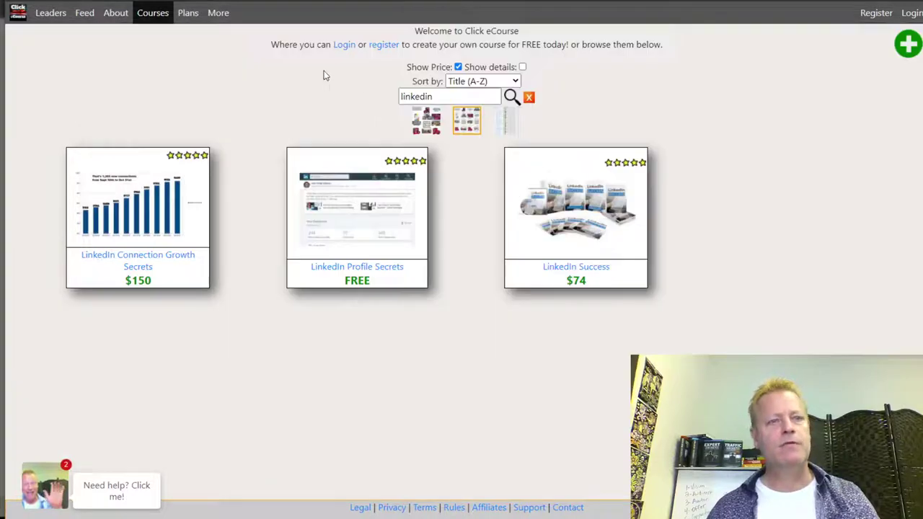
mouse_move(213, 20)
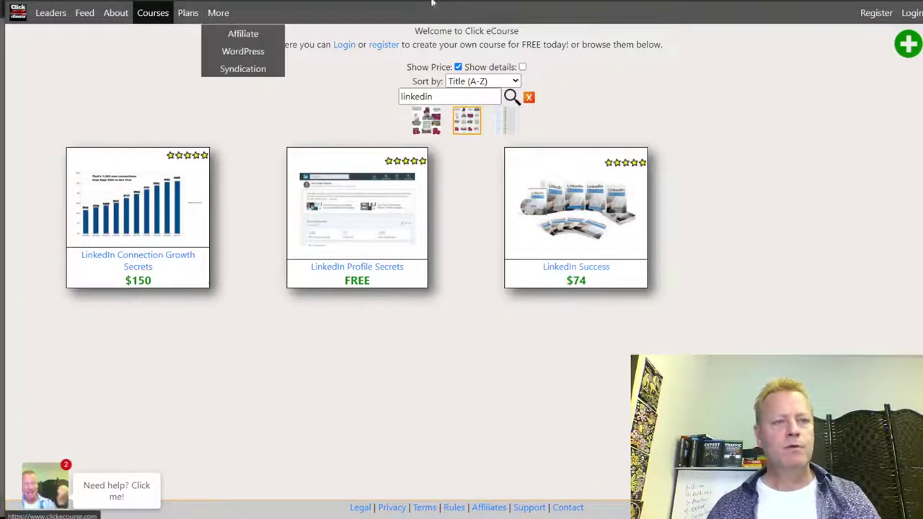
key("alt+Tab")
key("alt+Tab")
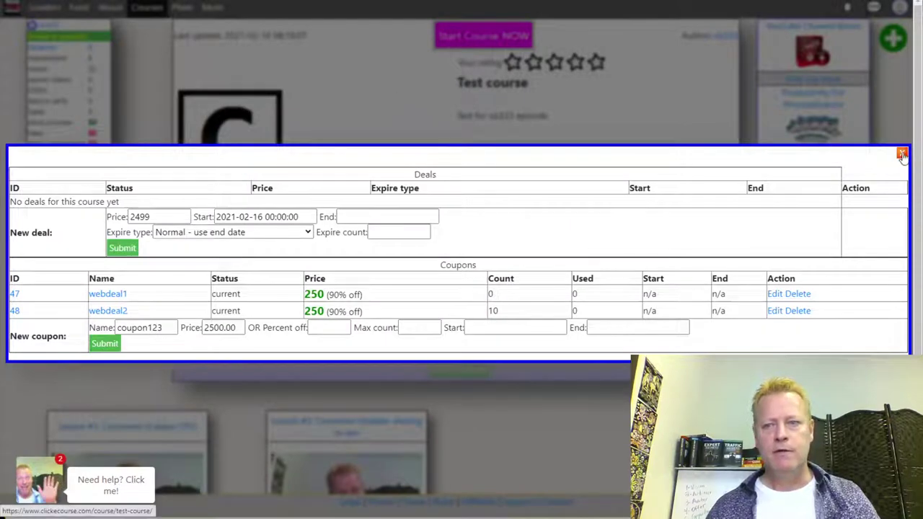
left_click(901, 152)
View the $2500 Test course logged out, log back in with Facebook, and go to Plans.
left_click(211, 6)
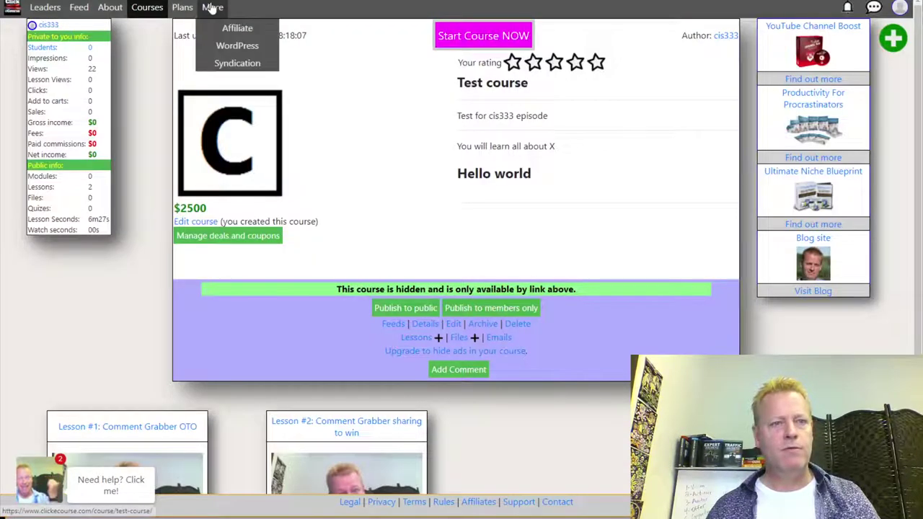
left_click(901, 9)
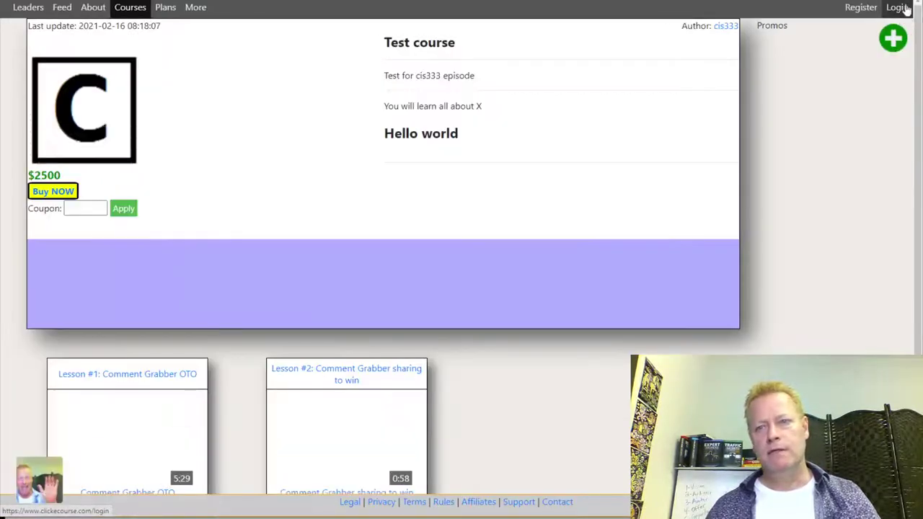
left_click(896, 7)
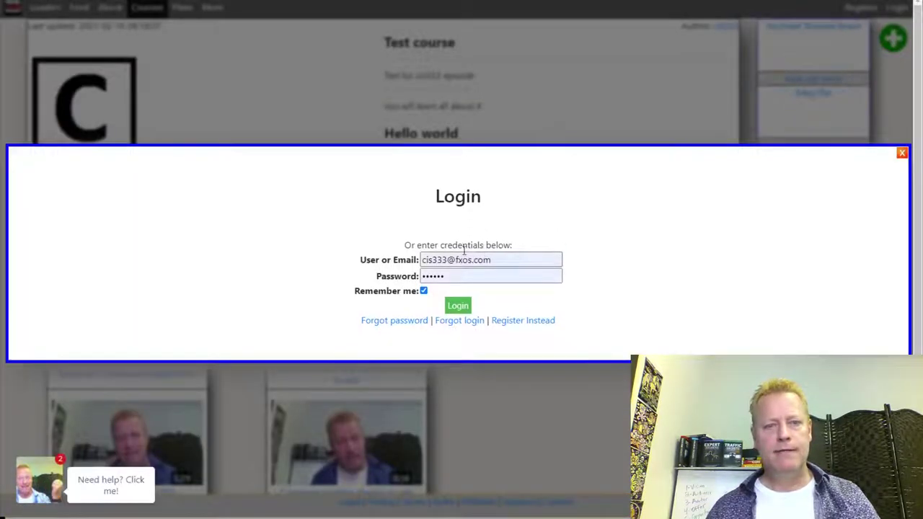
left_click(464, 226)
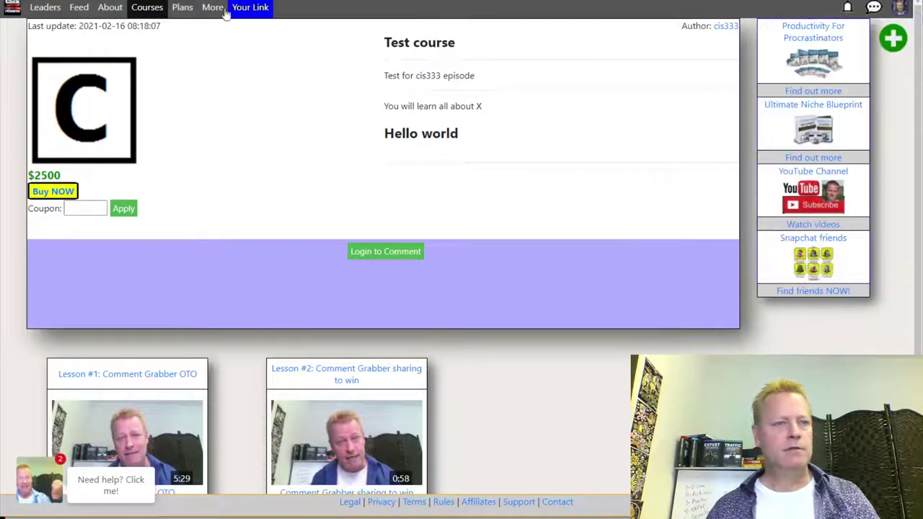
left_click(184, 9)
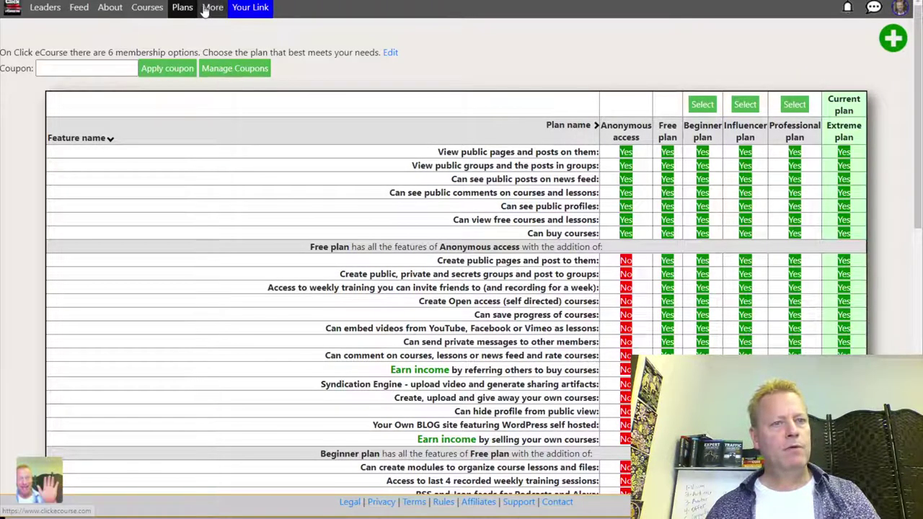
Open the Click eCourse Member group from Groups and view its units, members and about pages.
mouse_move(211, 9)
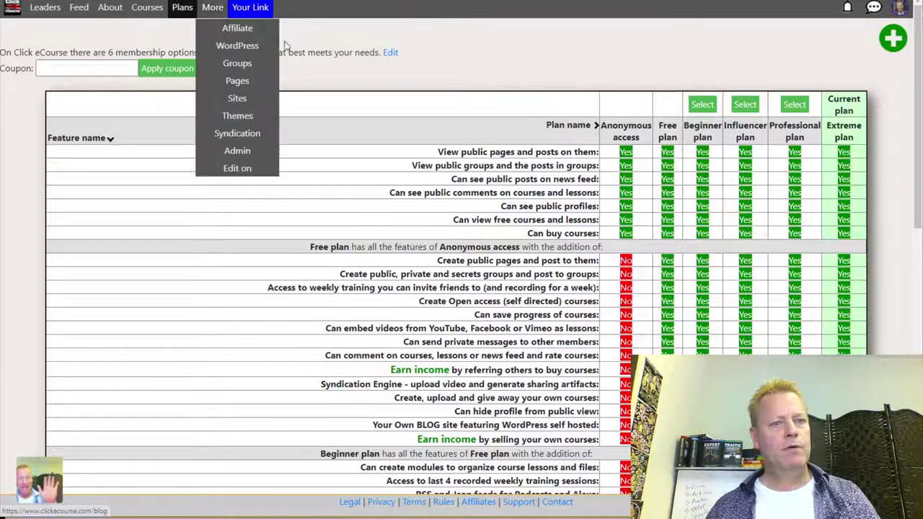
left_click(243, 63)
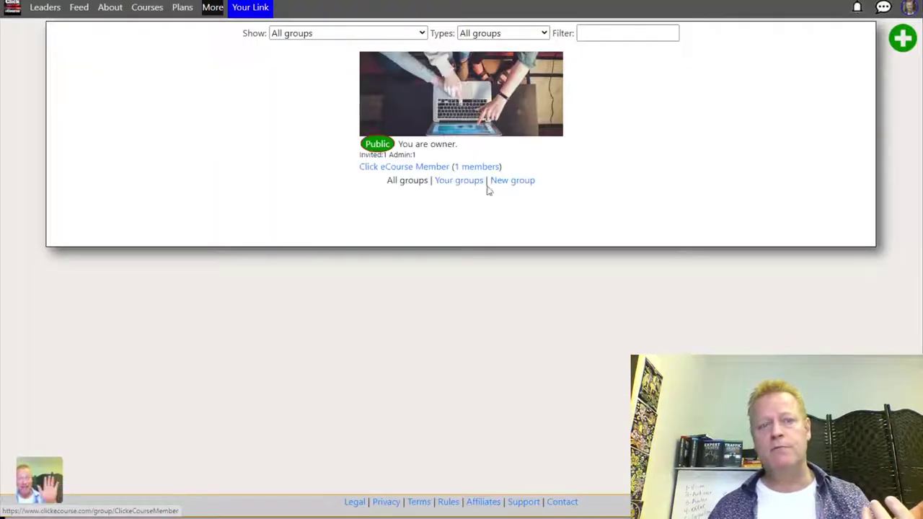
left_click(447, 94)
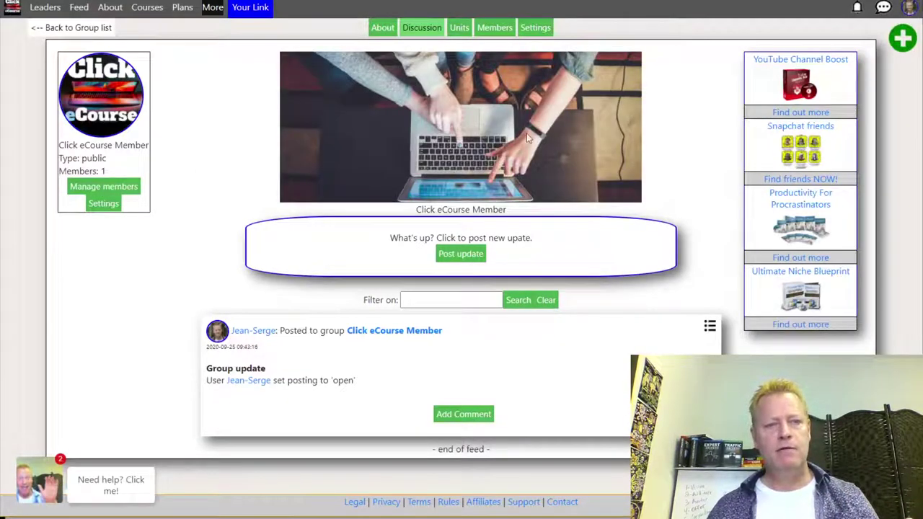
left_click(463, 30)
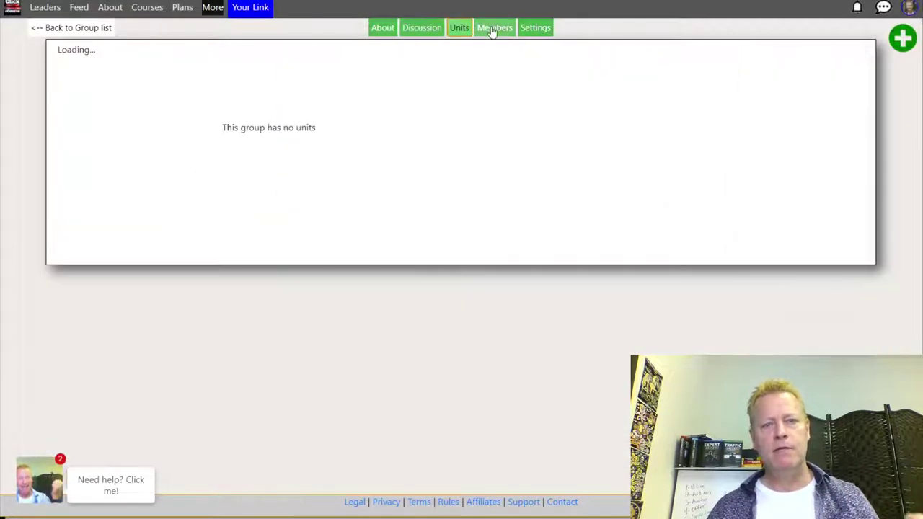
left_click(495, 29)
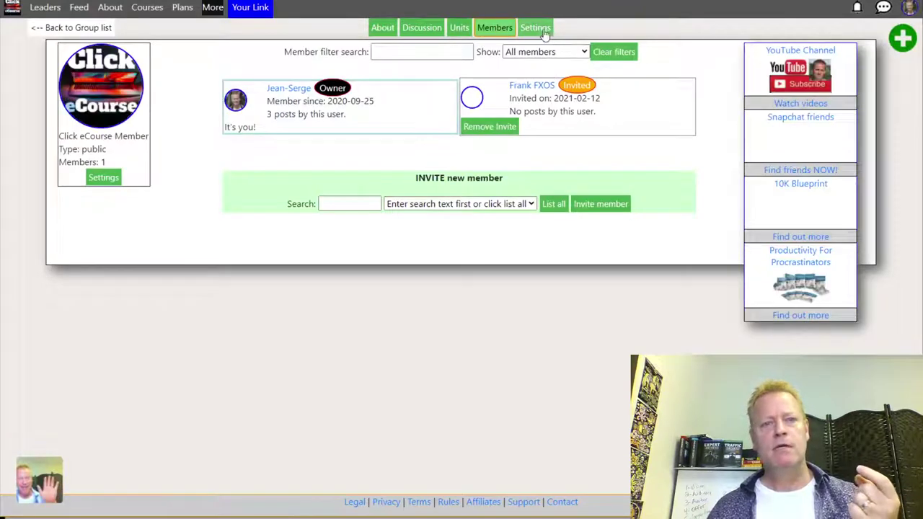
left_click(383, 28)
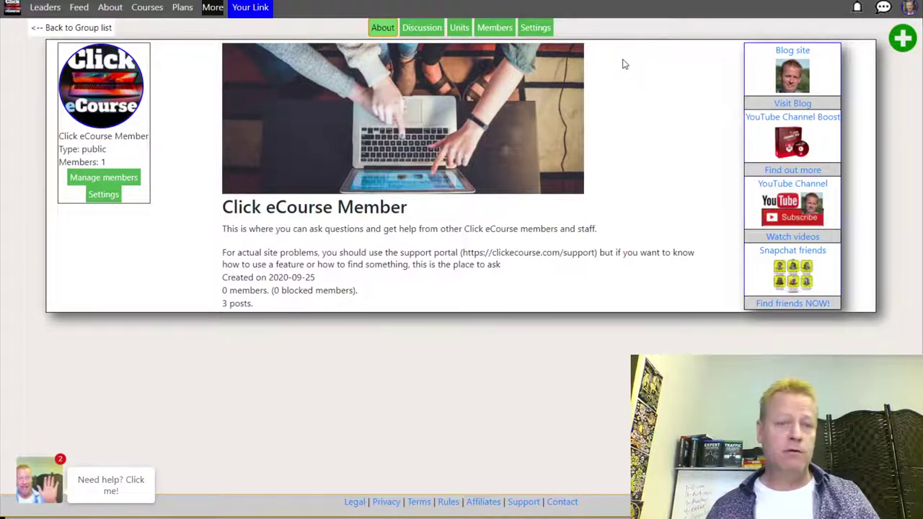
Review the group's settings, then return to its discussion feed.
left_click(535, 27)
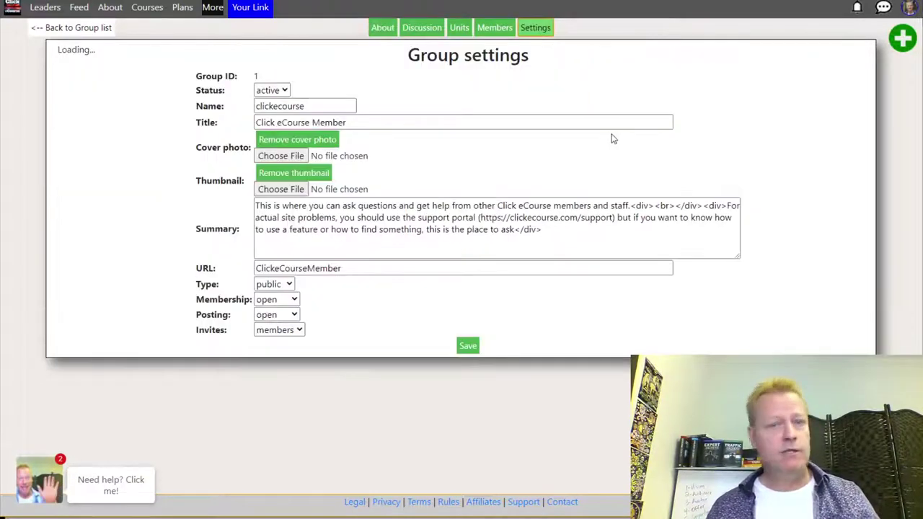
scroll(484, 201, "down", 1)
scroll(505, 245, "up", 1)
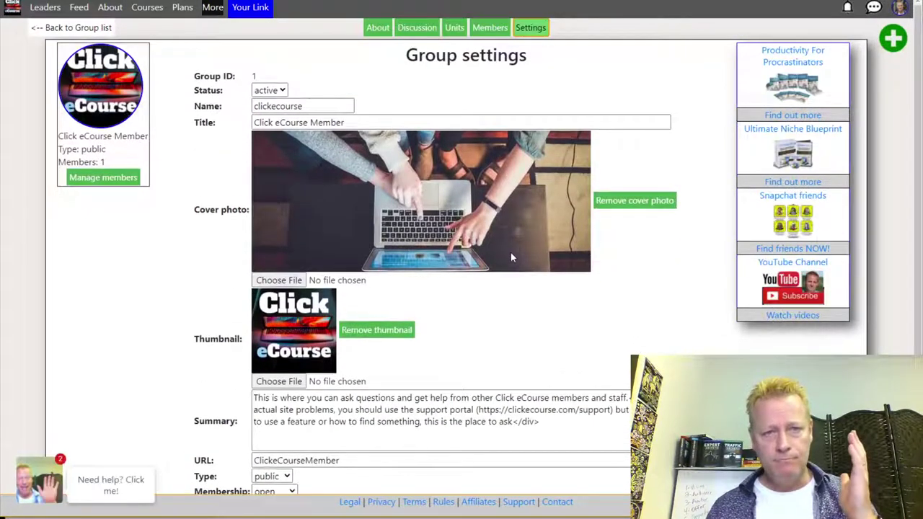
left_click(417, 28)
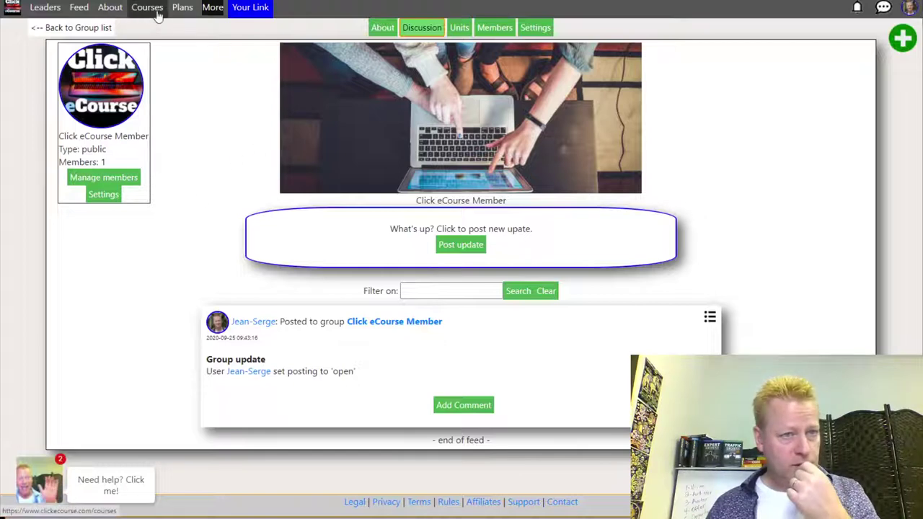
key("alt+Tab")
key("alt+Tab")
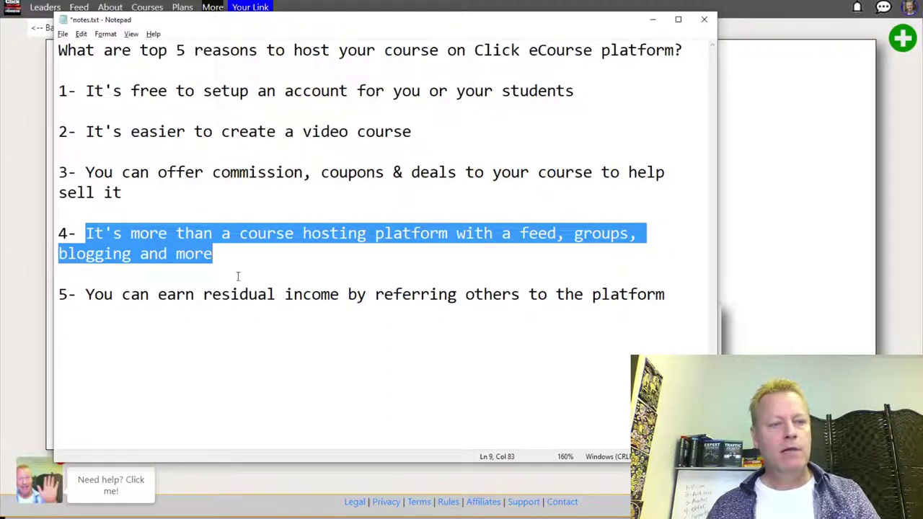
key("alt+Tab")
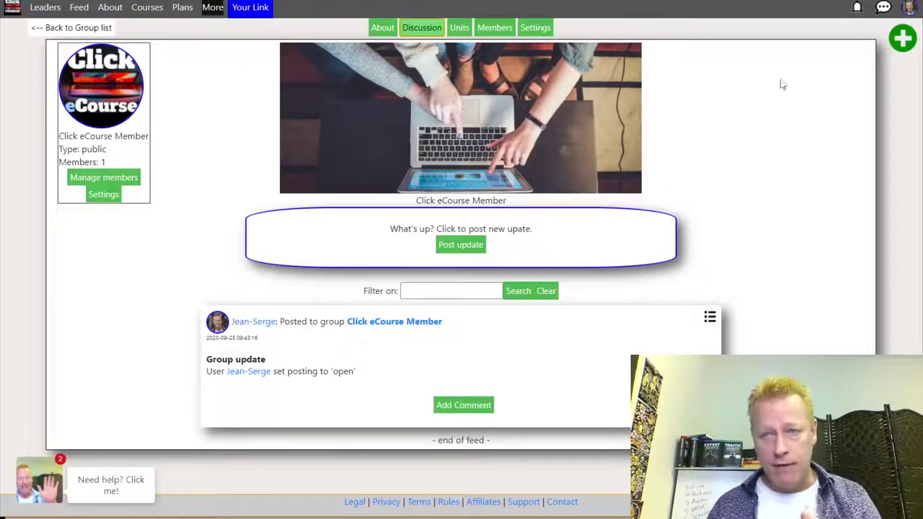
left_click(908, 8)
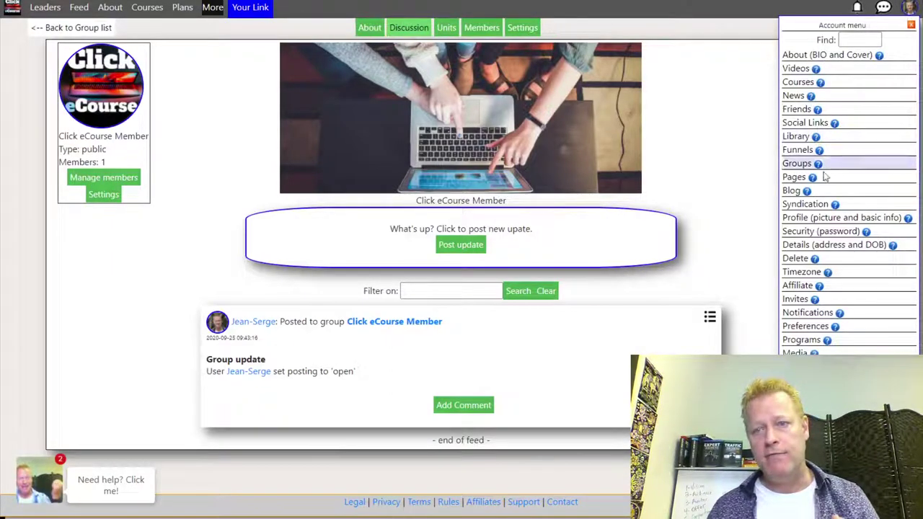
Open the account's Blog page (705 posts, 37 pages, WordPress 5.6.1) and the linked blog.
left_click(793, 191)
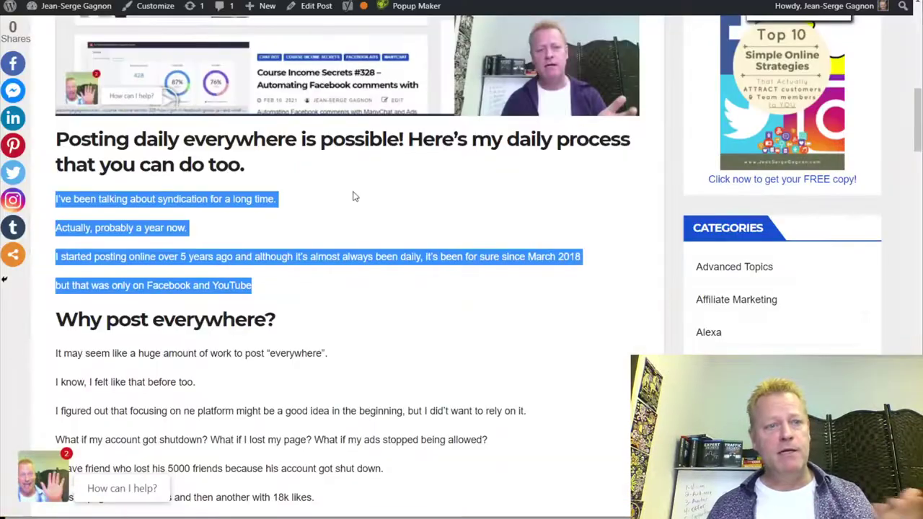
scroll(370, 200, "up", 10)
scroll(322, 281, "down", 20)
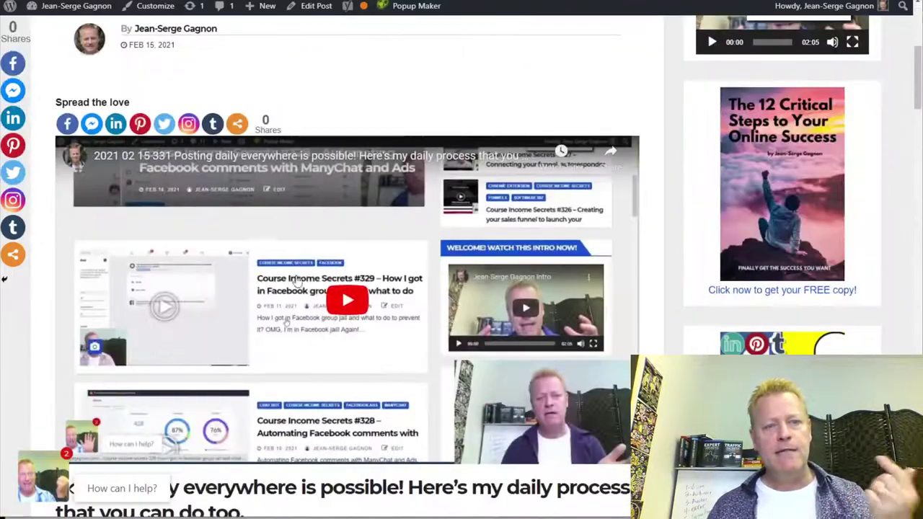
scroll(306, 271, "up", 20)
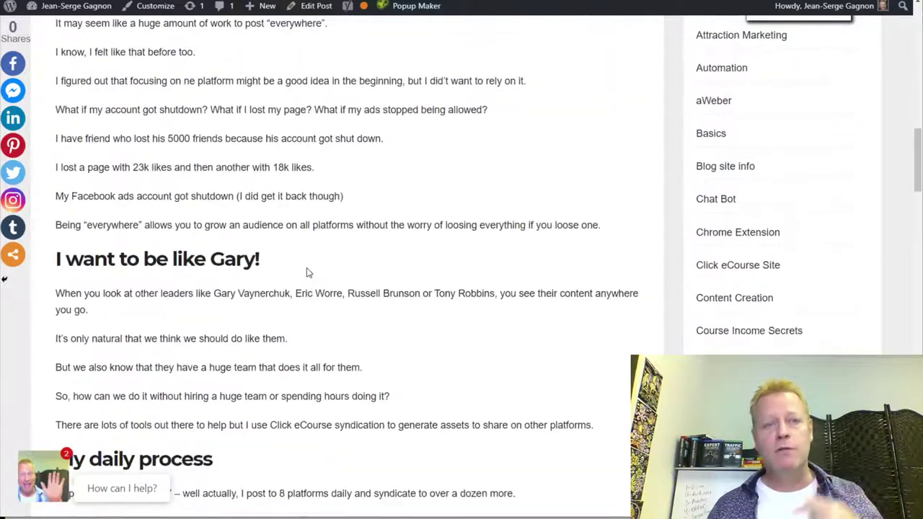
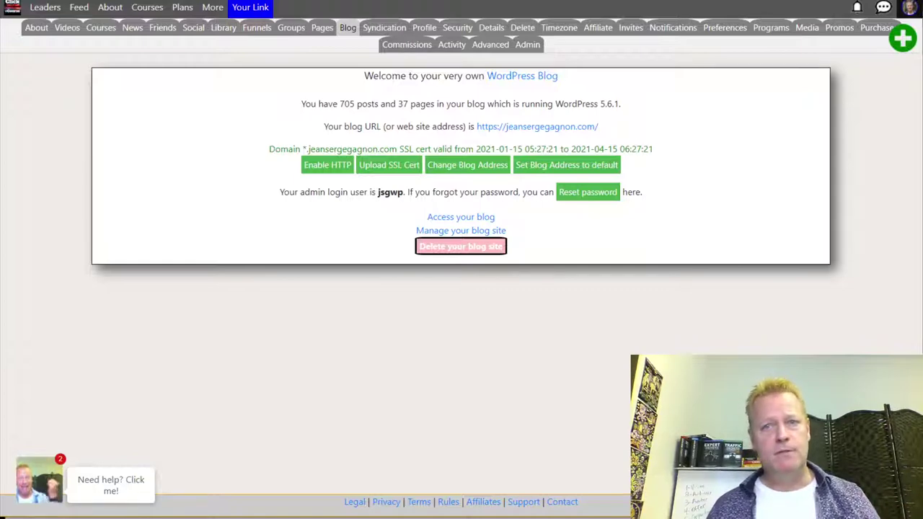
Show the syndication assets for Course Income Secrets episode #330.
key("alt+Tab")
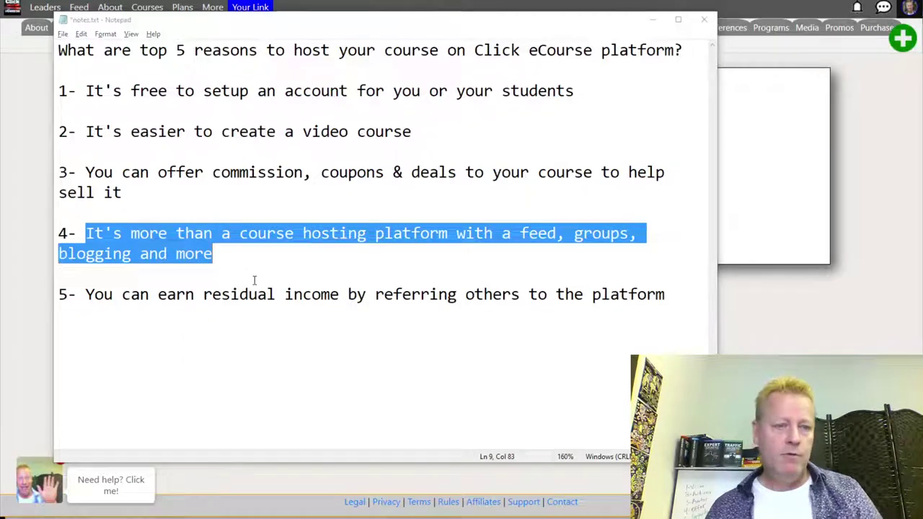
key("alt+Tab")
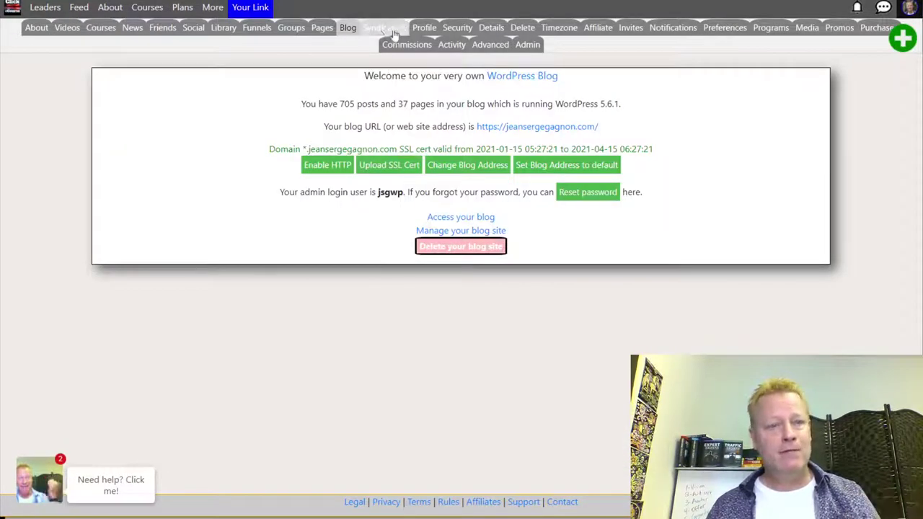
left_click(383, 29)
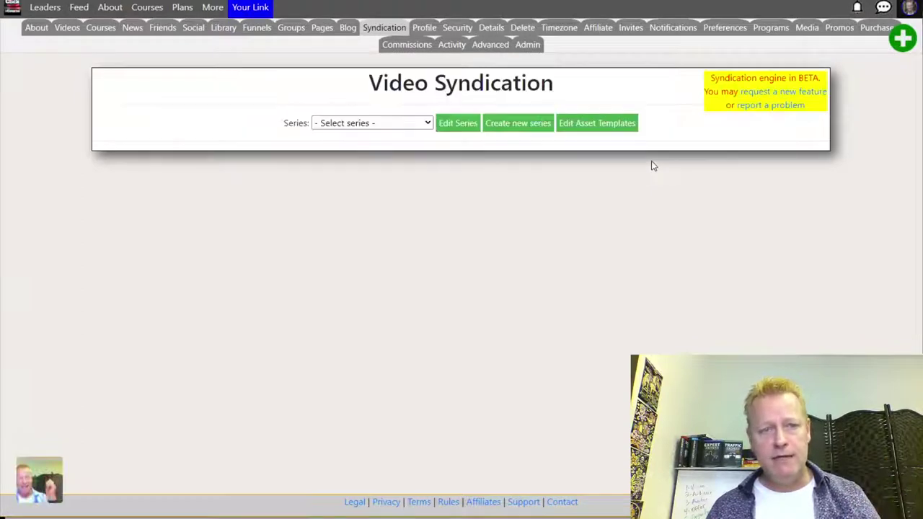
left_click(413, 124)
left_click(391, 158)
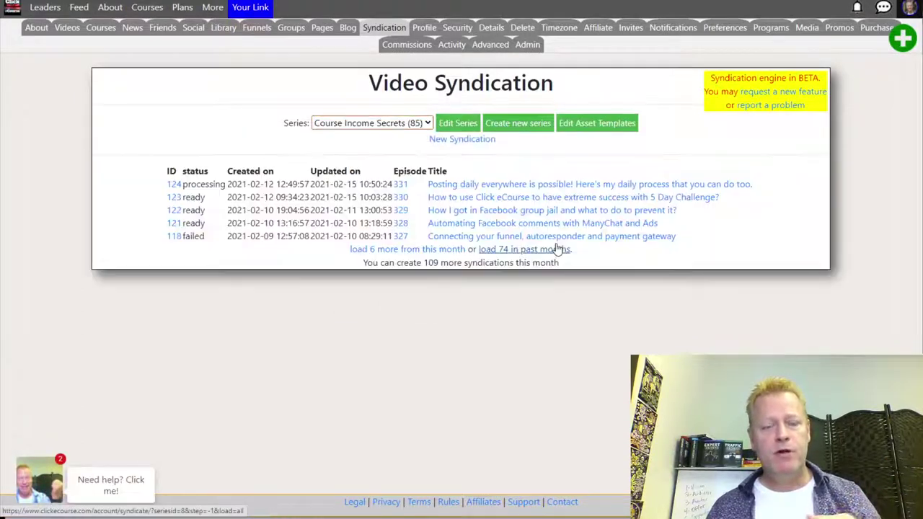
left_click(487, 196)
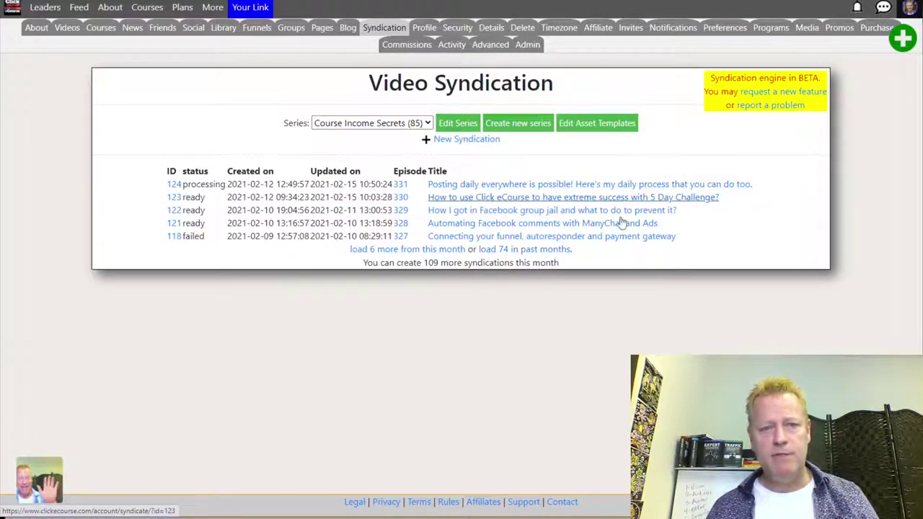
scroll(596, 275, "down", 2)
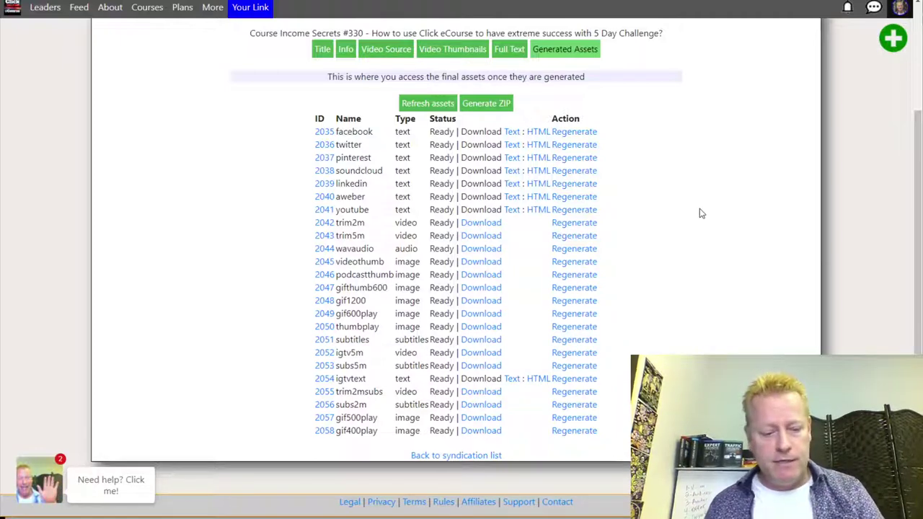
Highlight reason 5 in the notes file, then go to the Affiliates page from the footer.
key("alt+Tab")
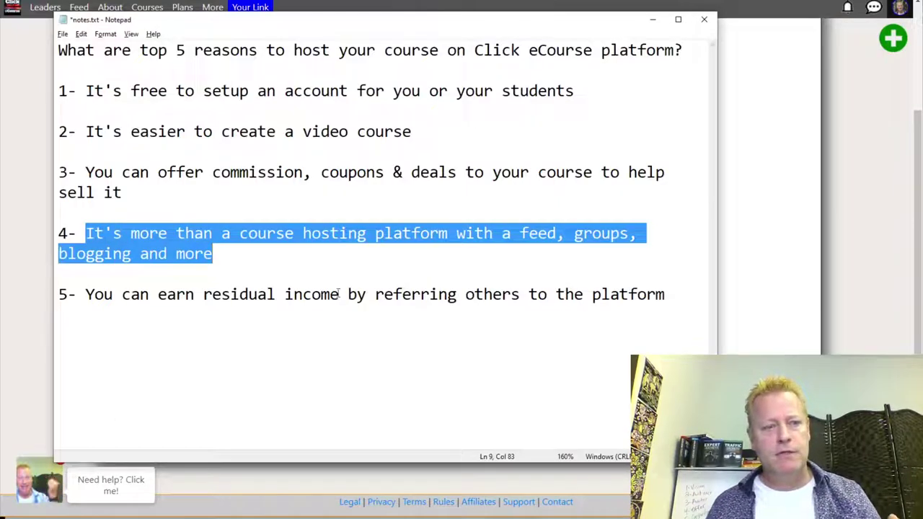
left_click(274, 309)
left_click_drag(94, 294, 671, 290)
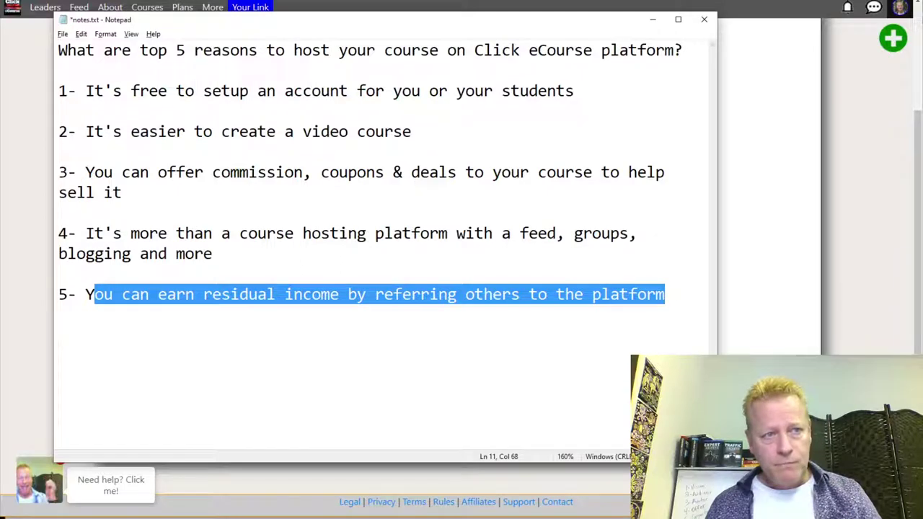
key("alt+Tab")
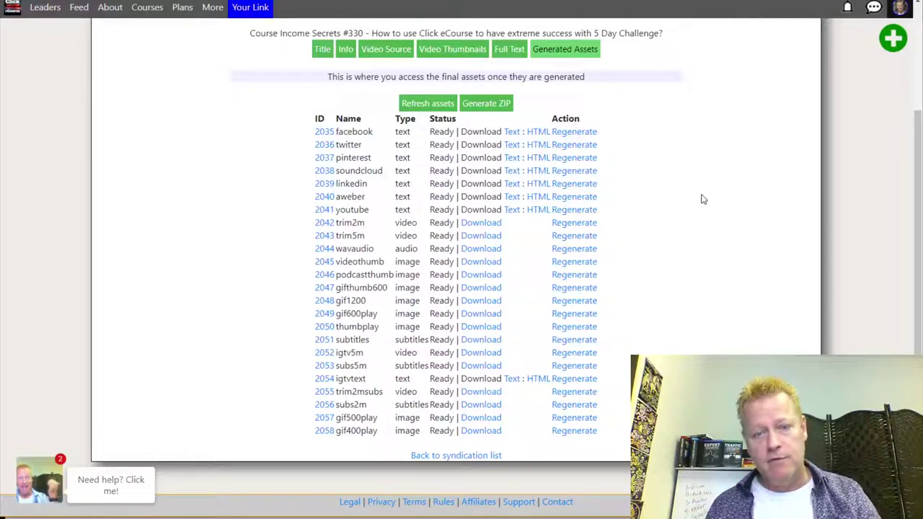
left_click(478, 502)
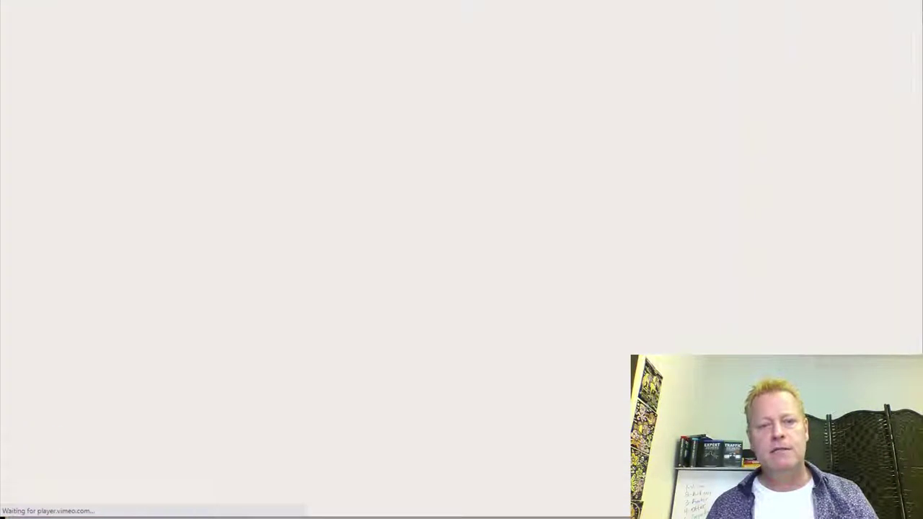
Skim the Become an Affiliate page, briefly highlighting its congratulations sentence.
scroll(398, 317, "down", 6)
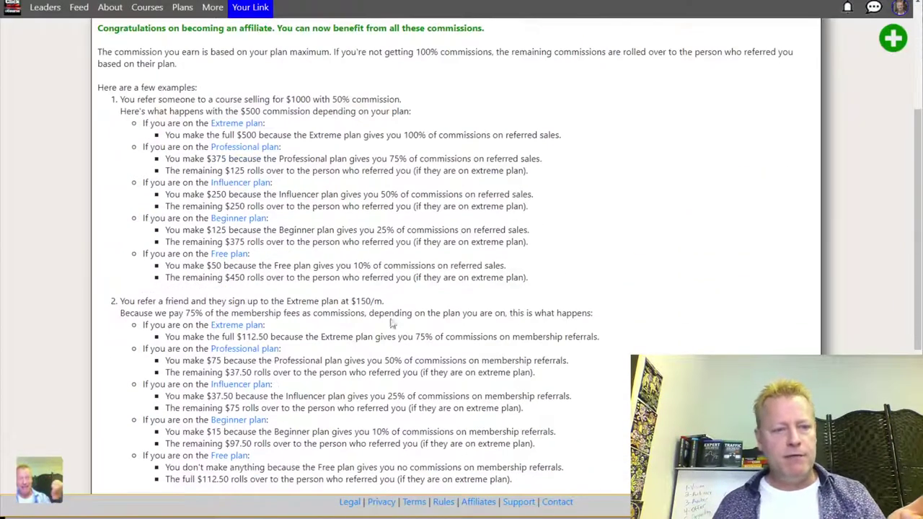
scroll(362, 268, "down", 2)
scroll(365, 264, "up", 8)
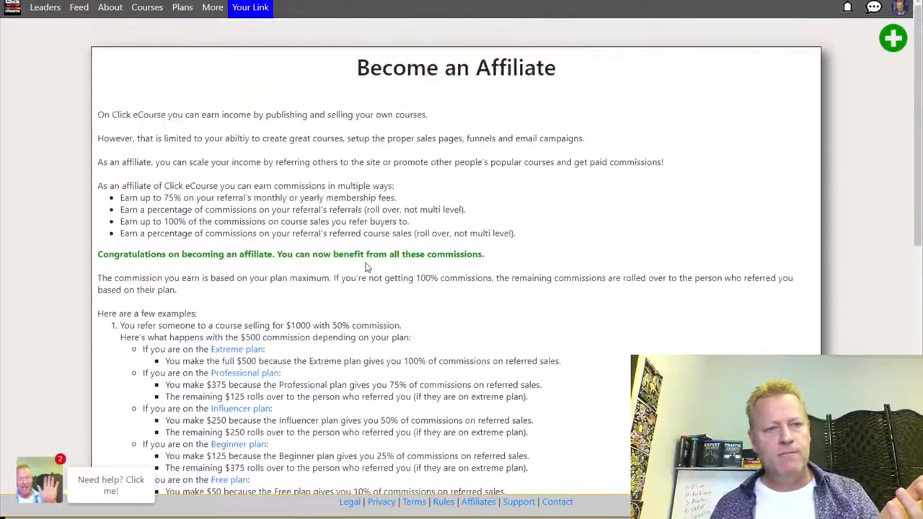
left_click_drag(110, 251, 479, 253)
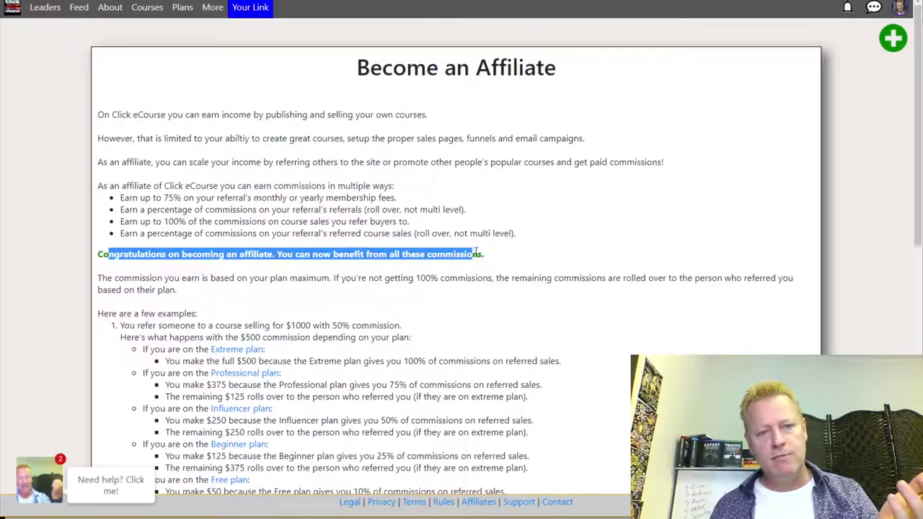
left_click(498, 276)
scroll(337, 170, "down", 3)
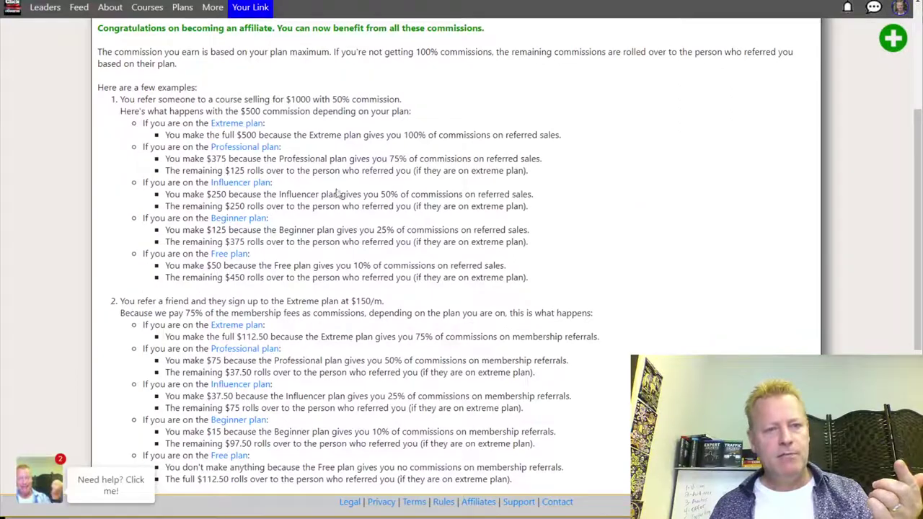
scroll(367, 268, "down", 3)
scroll(367, 268, "down", 2)
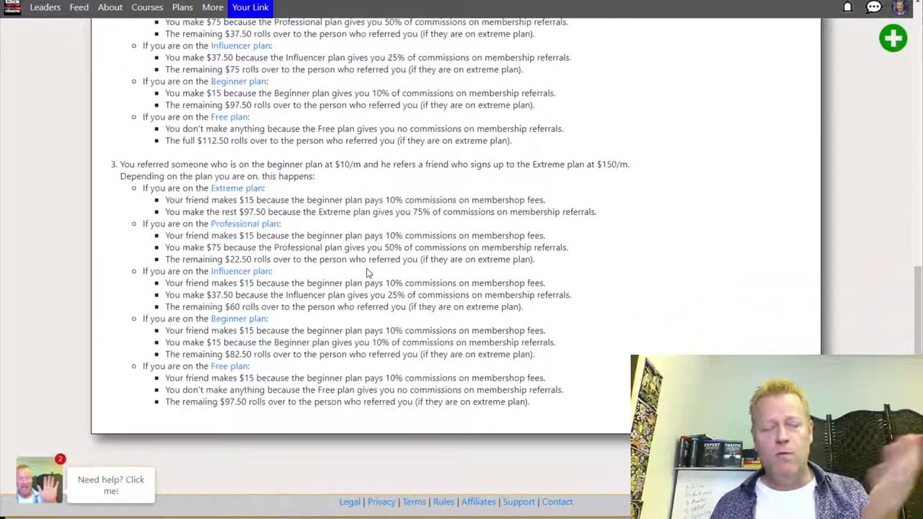
scroll(368, 272, "up", 2)
scroll(367, 272, "up", 1)
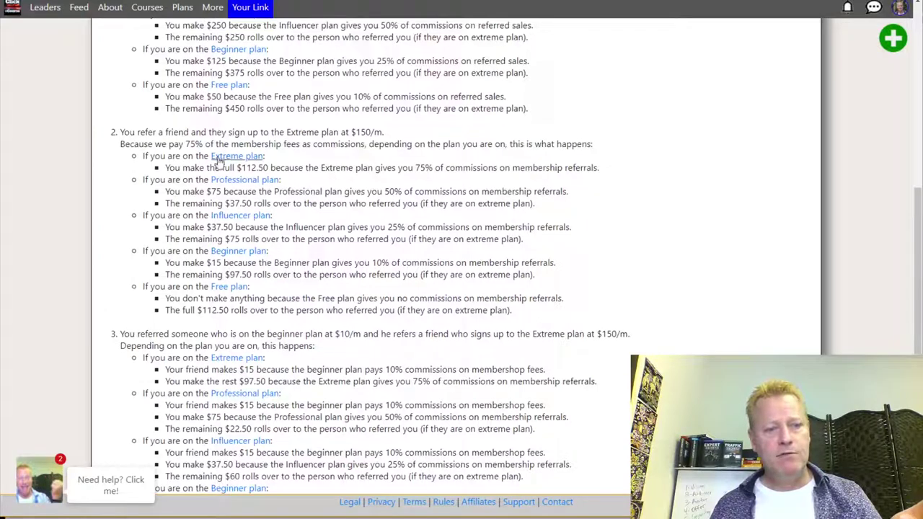
Highlight the $112.50 earning from the Extreme plan at $150/m example, then return to the page top.
left_click_drag(241, 167, 267, 168)
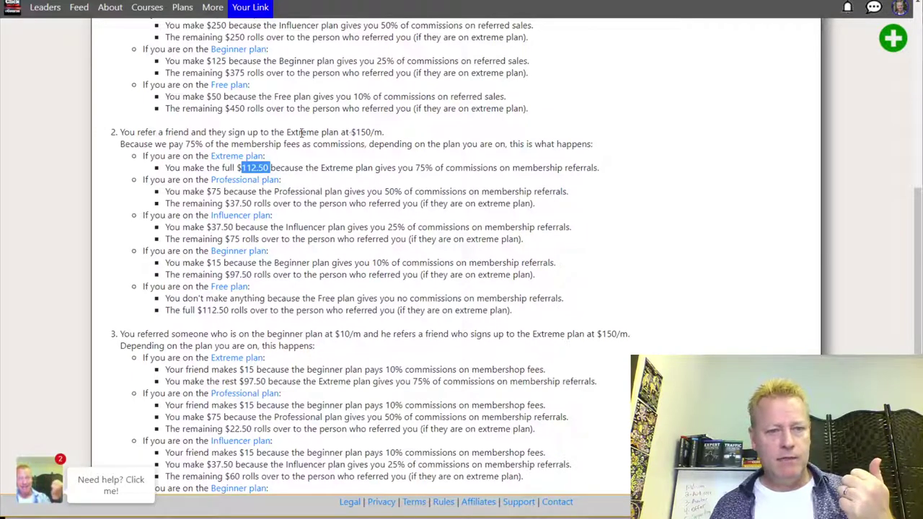
left_click_drag(286, 131, 379, 134)
triple_click(392, 134)
left_click(396, 144)
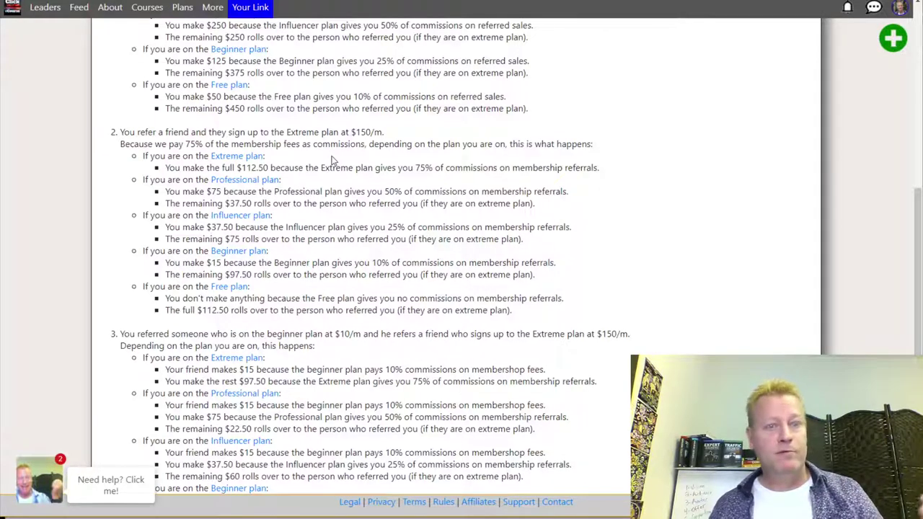
left_click_drag(188, 144, 204, 146)
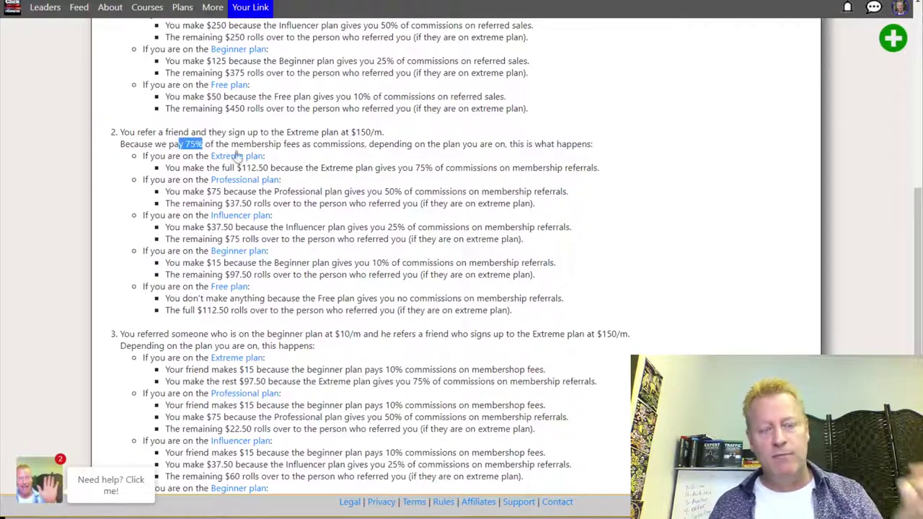
scroll(577, 185, "down", 3)
scroll(454, 225, "up", 10)
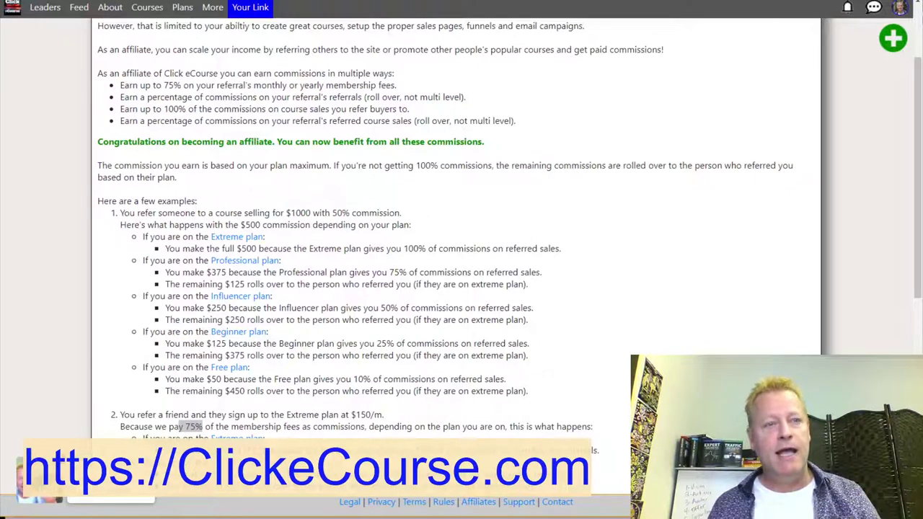
scroll(272, 124, "up", 3)
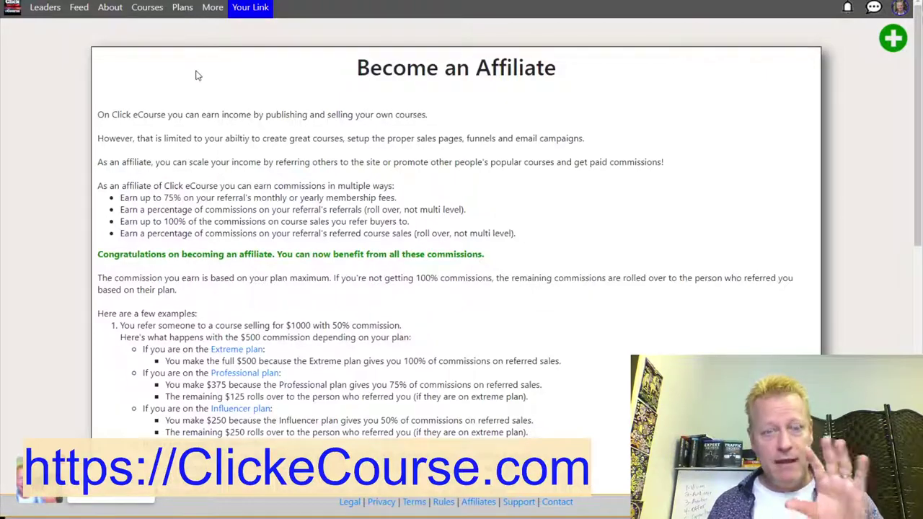
scroll(321, 171, "down", 4)
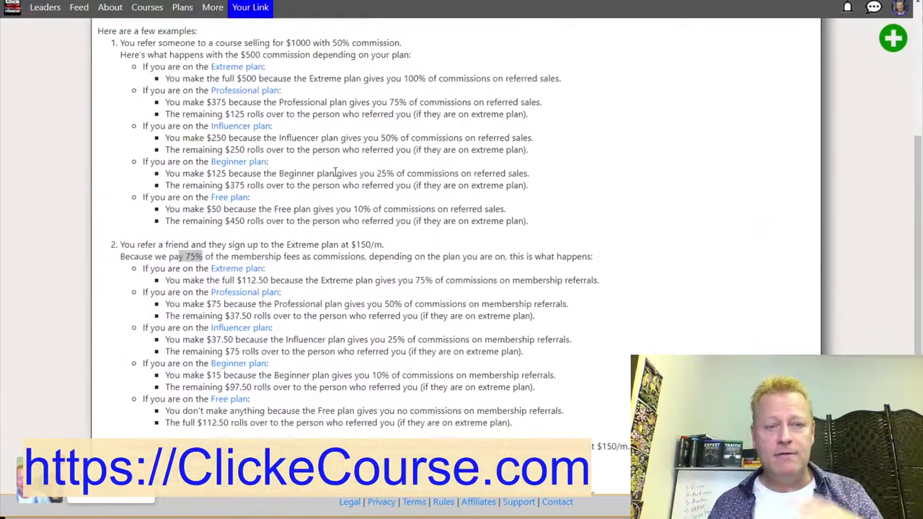
scroll(335, 171, "up", 4)
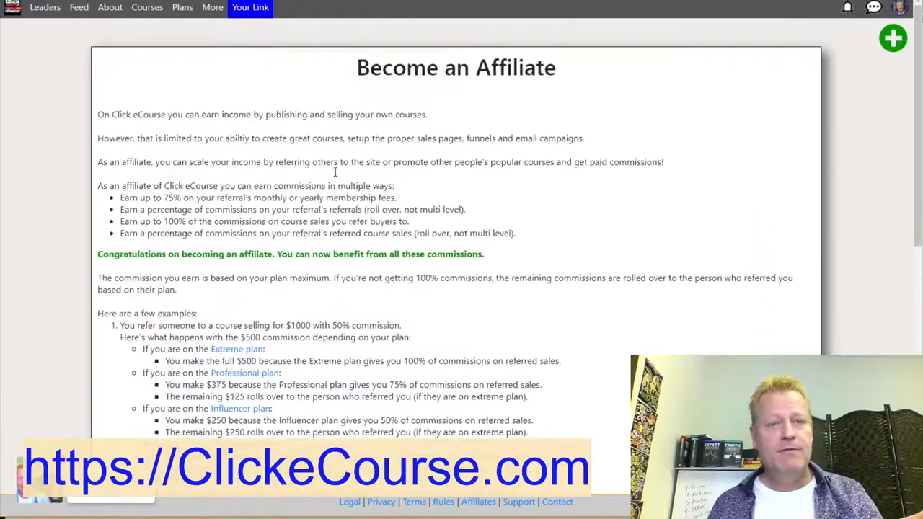
Dismiss the logged-out confirmation and highlight part of the affiliate requirements sentence.
left_click(899, 7)
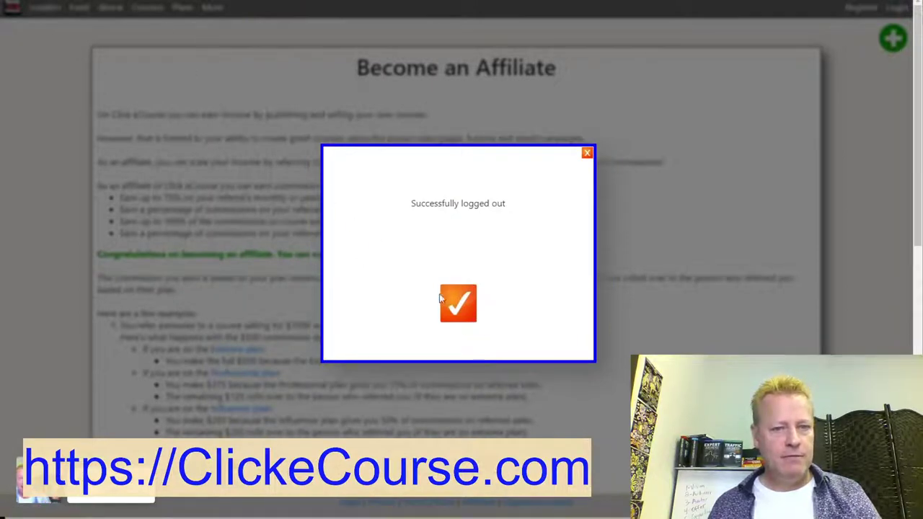
left_click(456, 308)
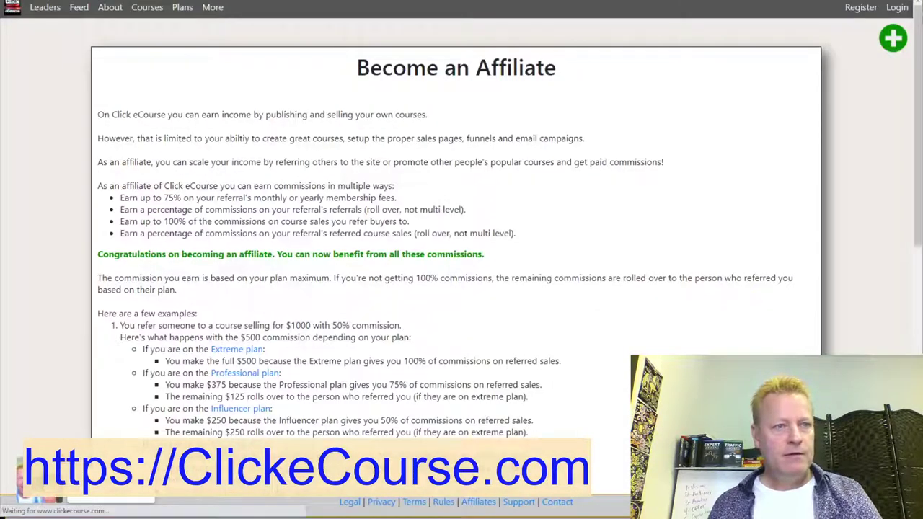
key("alt+Tab")
key("Tab")
key("Tab")
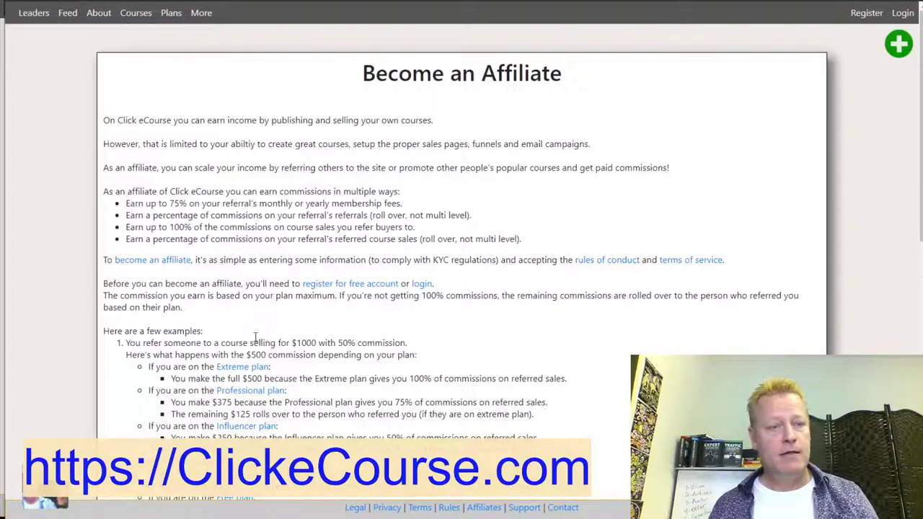
scroll(255, 337, "down", 2)
left_click_drag(304, 147, 415, 149)
left_click(446, 154)
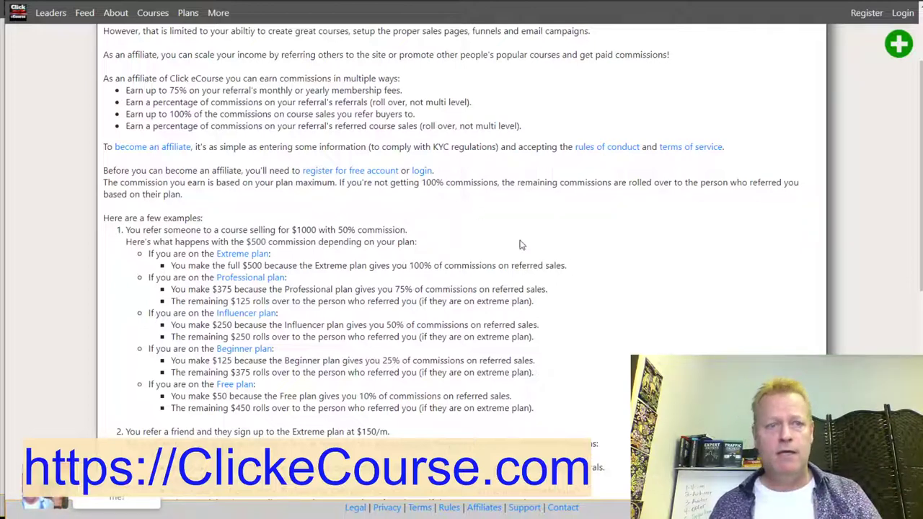
Log back in with the saved credentials.
scroll(485, 184, "up", 2)
key("alt+Tab")
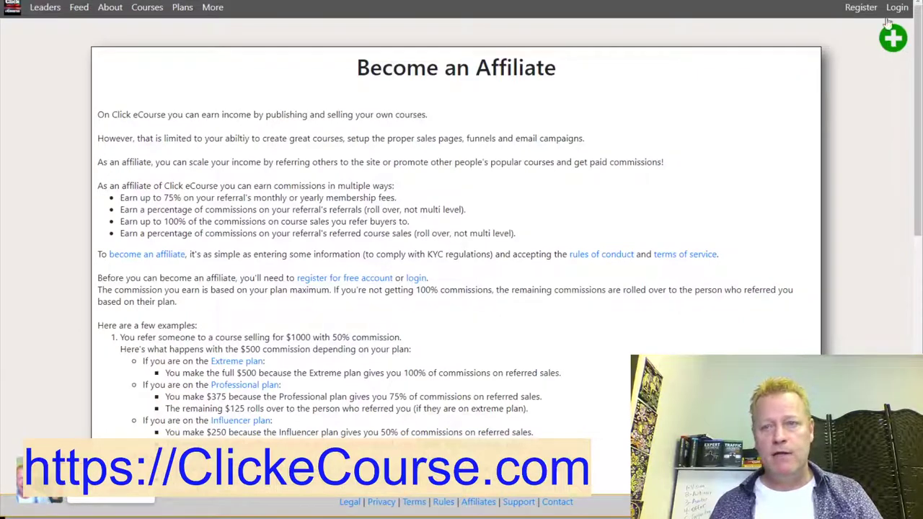
left_click(897, 7)
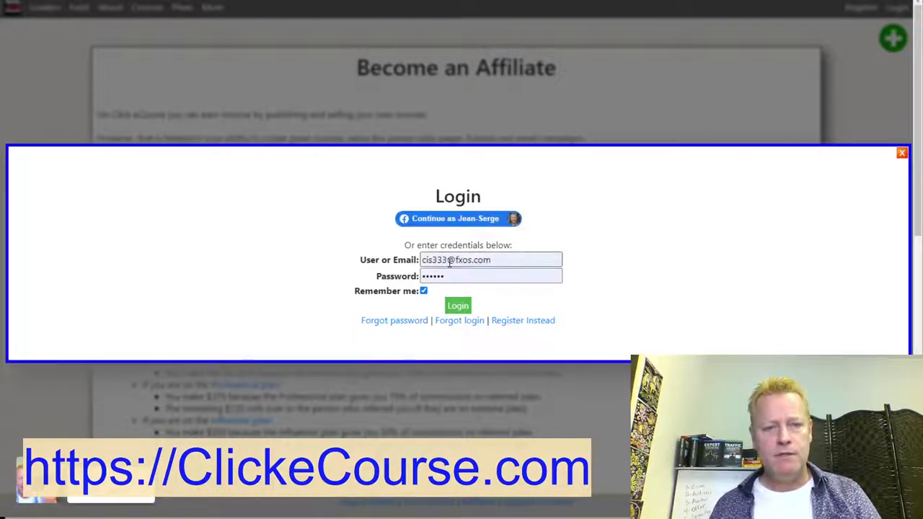
left_click(458, 306)
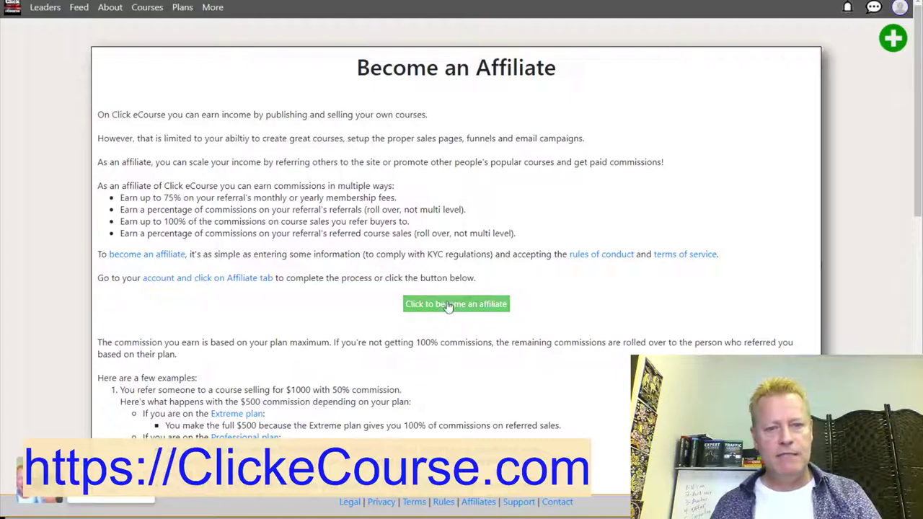
Start becoming an affiliate and inspect the Paypal email, user name and Short BIO fields.
left_click(472, 304)
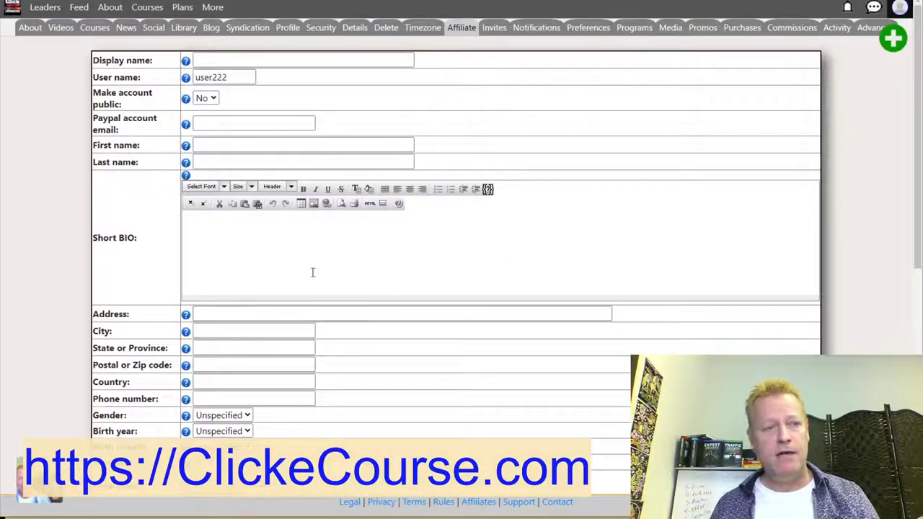
left_click(211, 122)
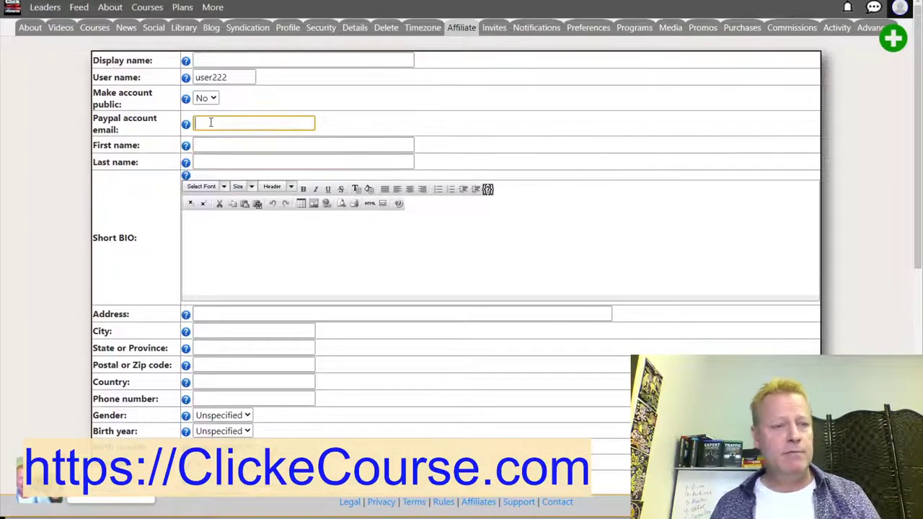
double_click(214, 78)
left_click(212, 251)
Scroll through the Affiliate profile form, then log out and dismiss the confirmation.
scroll(229, 271, "down", 3)
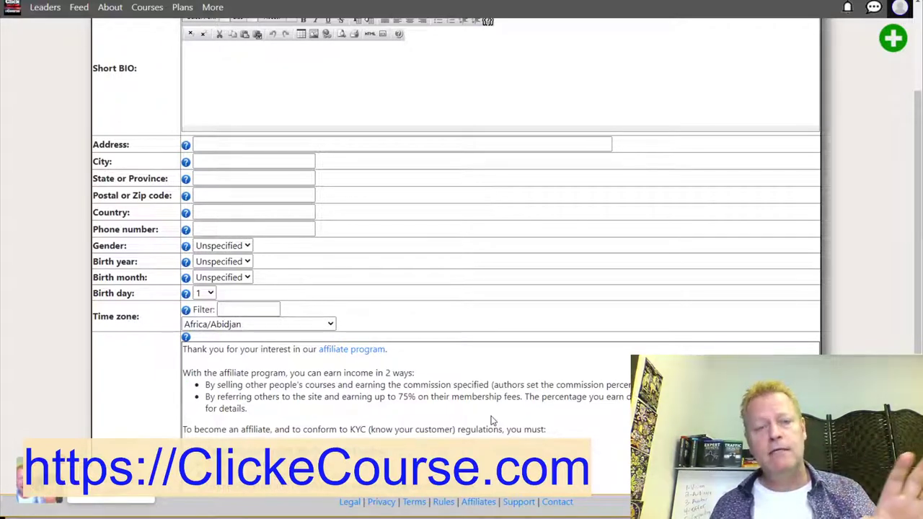
scroll(443, 325, "down", 4)
scroll(443, 325, "up", 6)
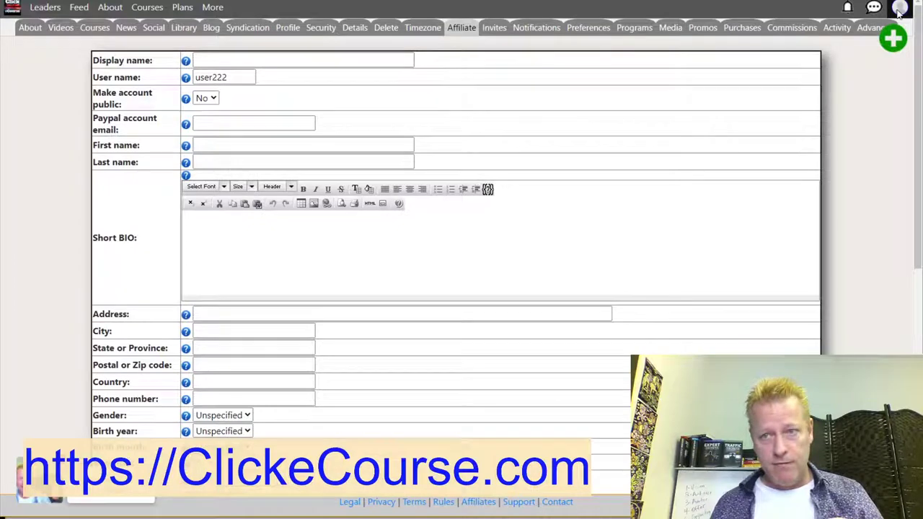
left_click(893, 39)
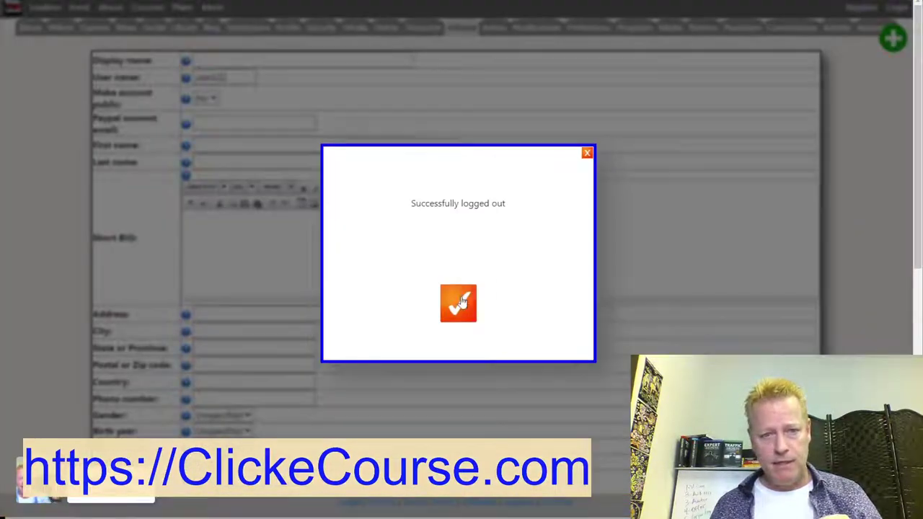
left_click(459, 303)
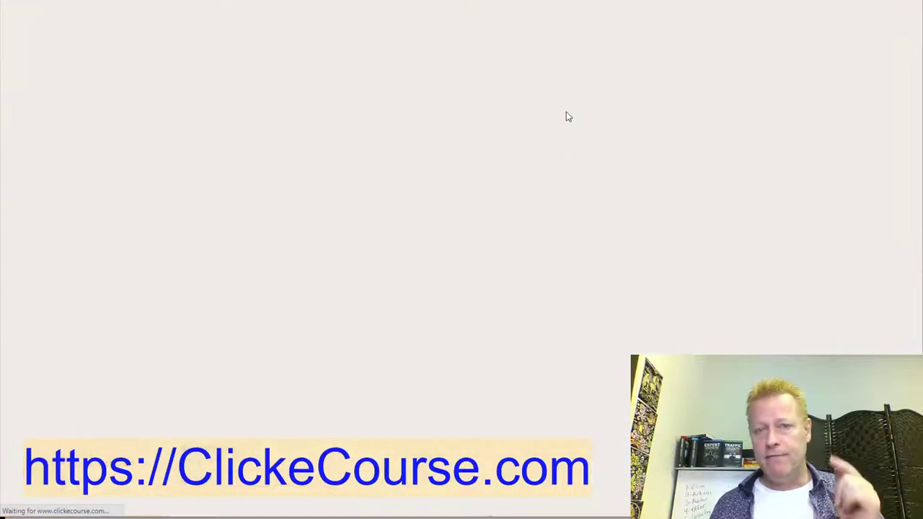
Log in through Facebook and open The Octo-Content Model course from the catalogue.
left_click(902, 10)
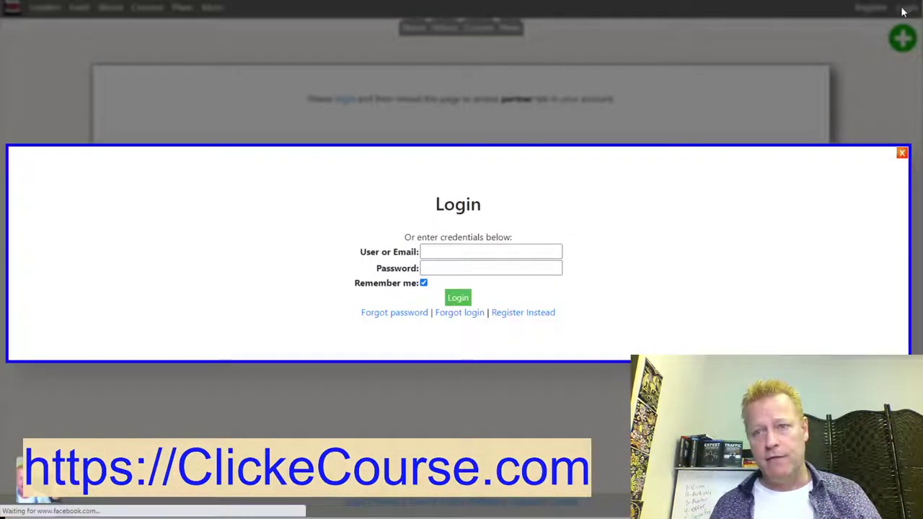
left_click(483, 221)
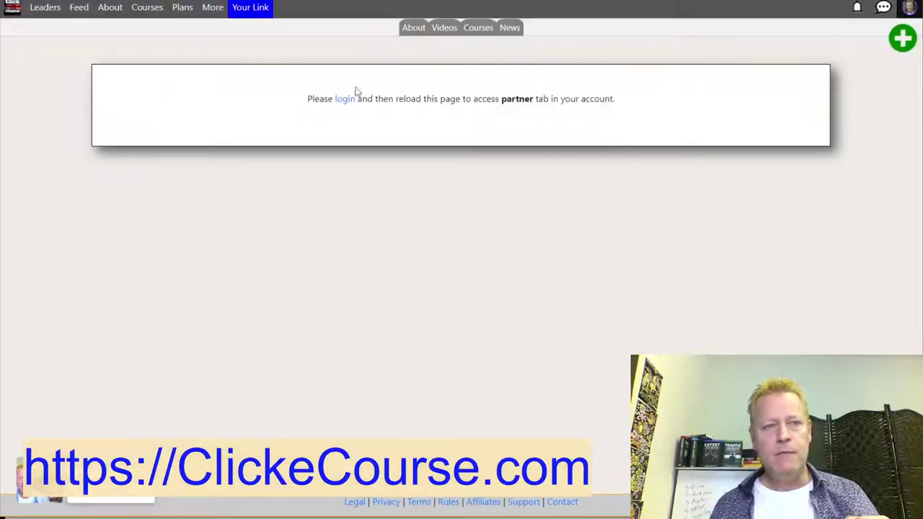
left_click(144, 8)
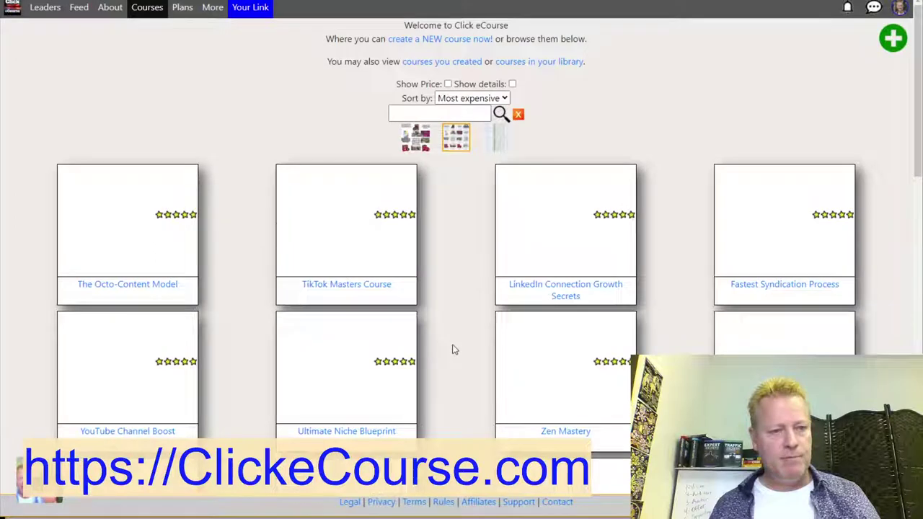
scroll(292, 284, "down", 1)
left_click(142, 192)
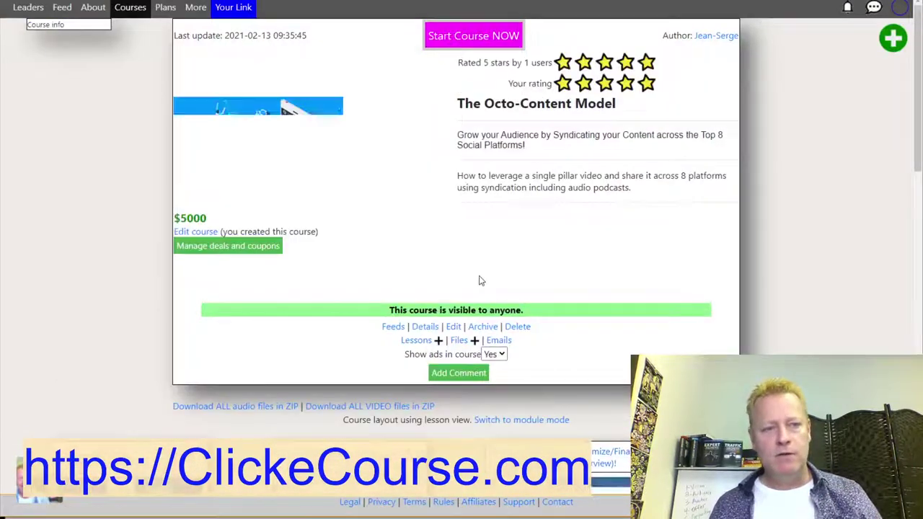
Show the course's referral link, note the 75% commissions, and open it incognito.
left_click(253, 8)
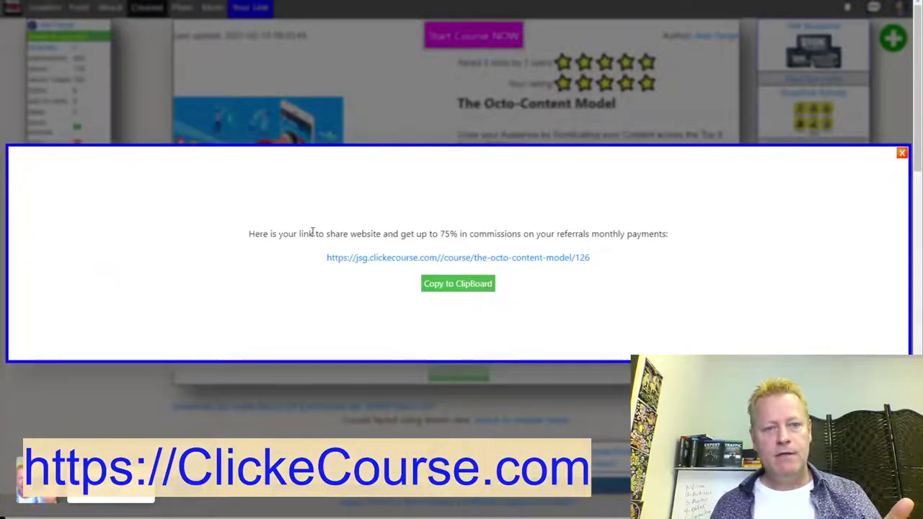
left_click_drag(264, 230, 662, 256)
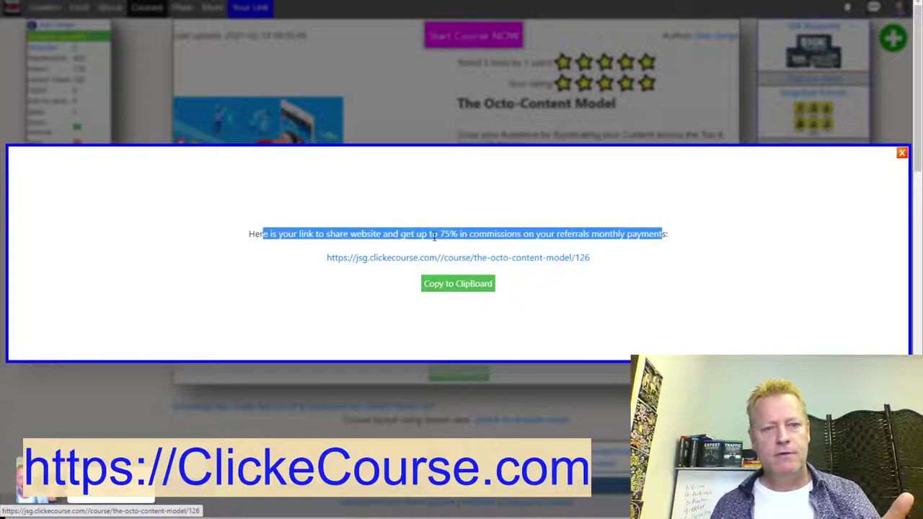
left_click(443, 234)
left_click_drag(440, 233, 521, 234)
left_click(552, 235)
right_click(571, 264)
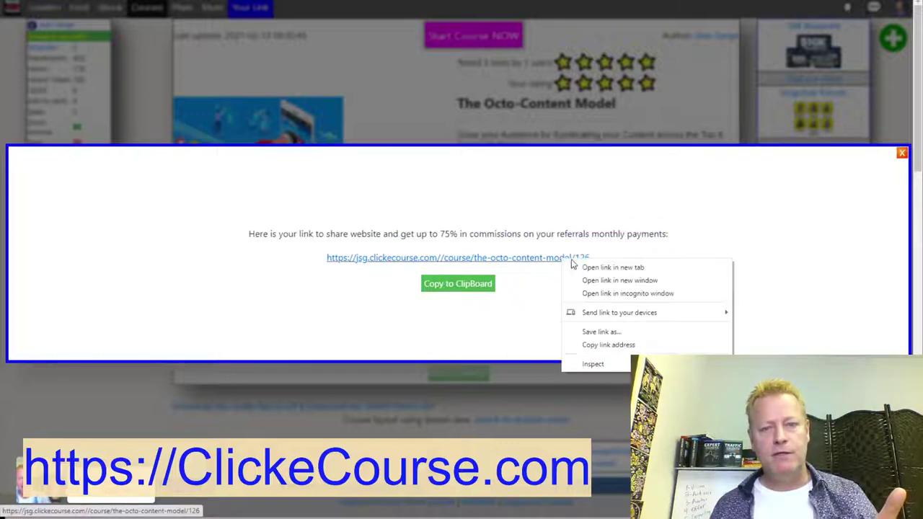
left_click(609, 294)
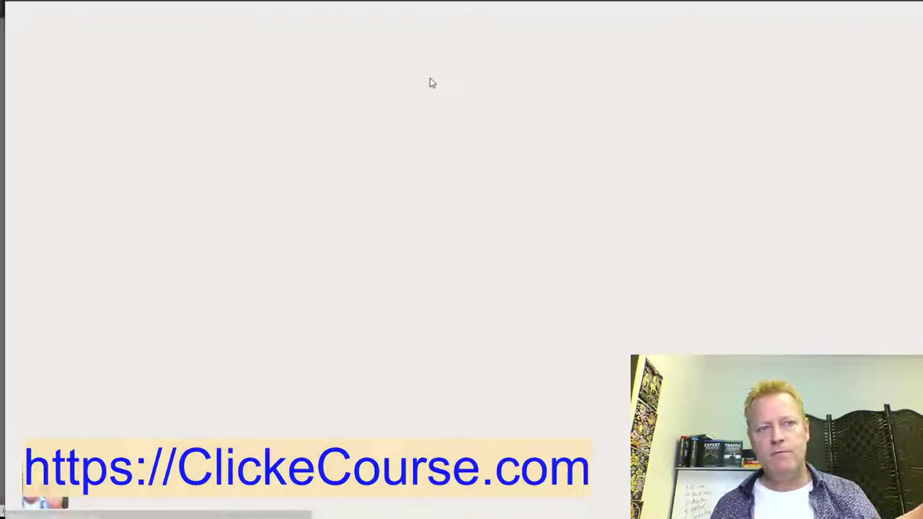
Check the Register account dialog's referred-by credit line, then close the dialog.
scroll(548, 188, "down", 3)
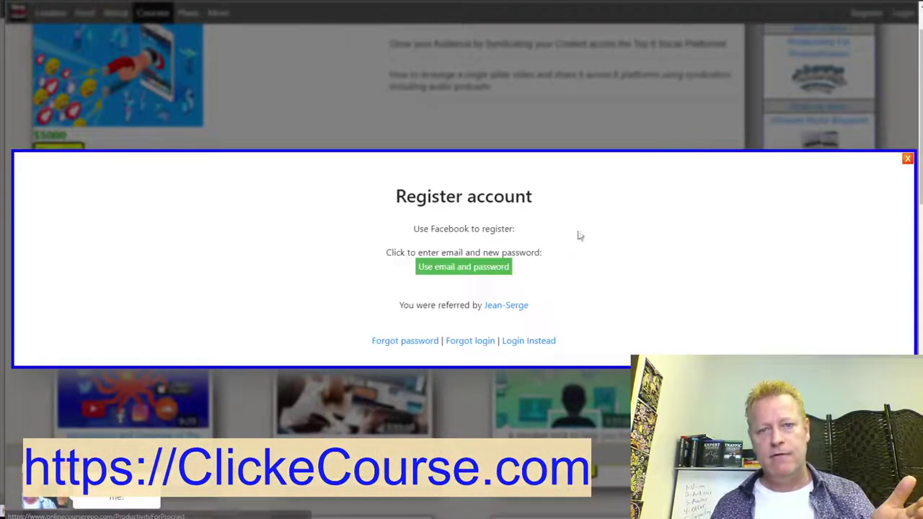
left_click_drag(558, 316, 436, 313)
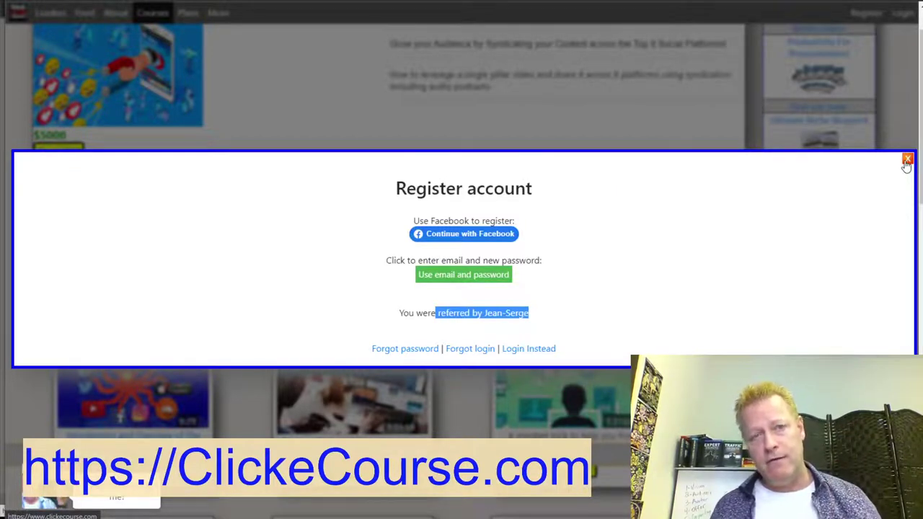
left_click(906, 160)
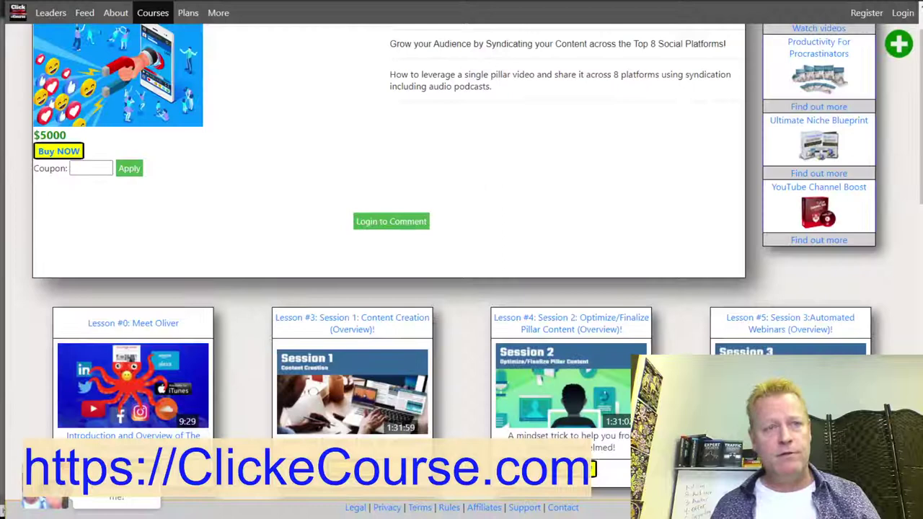